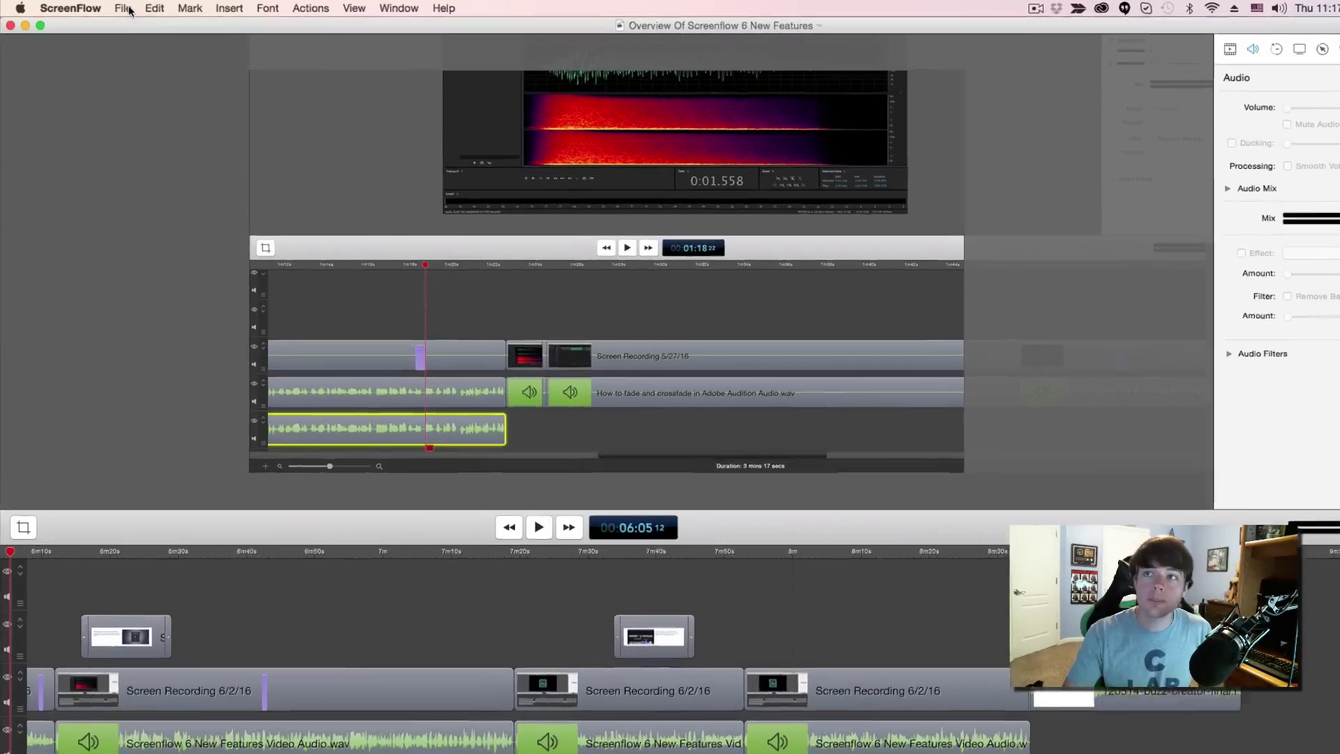
- Open the setup for a new recording and view the monitors available as the desktop recording source
click(120, 9)
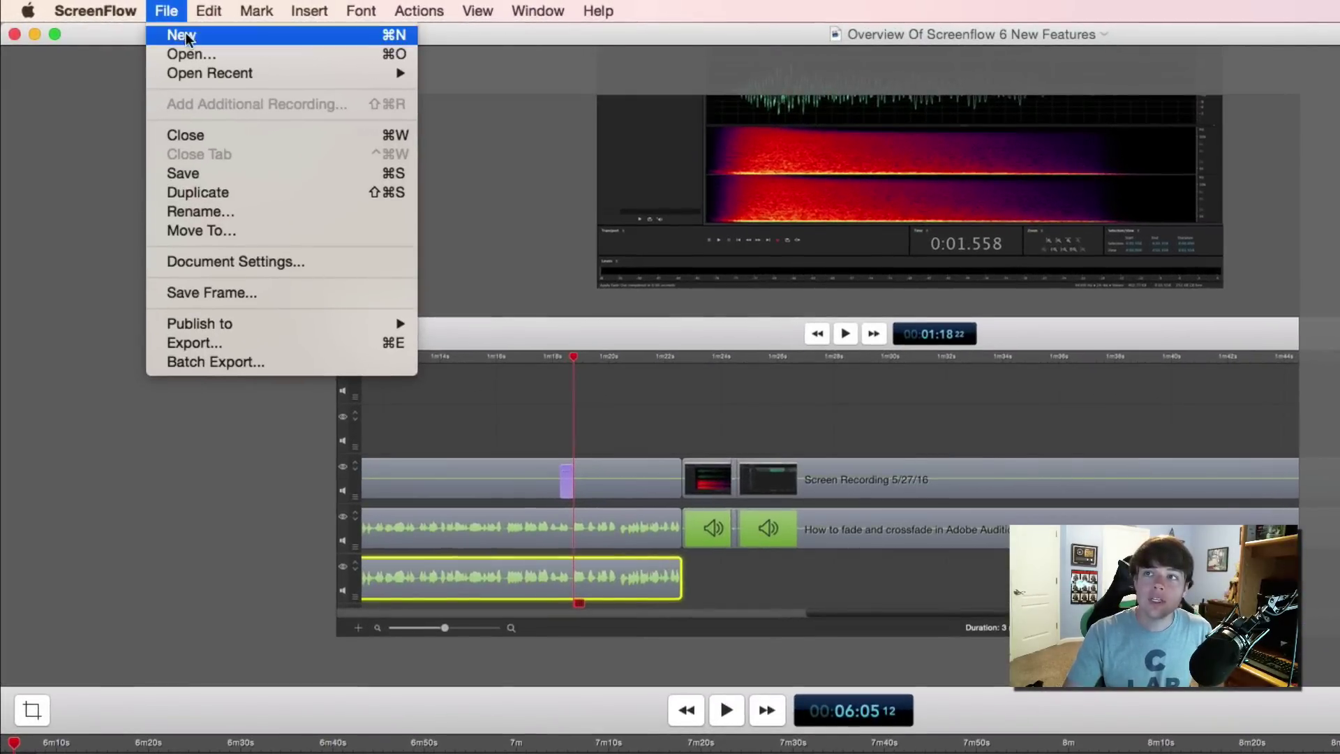
click(182, 34)
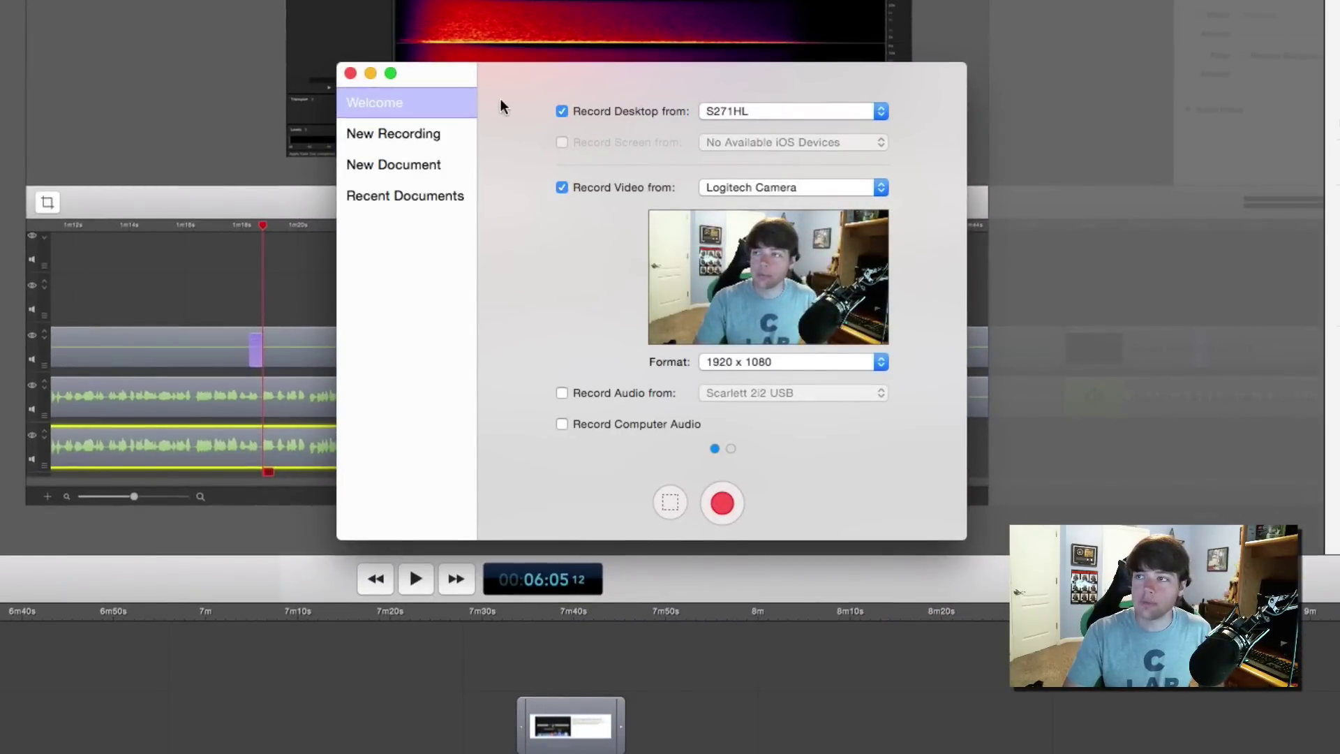
click(404, 133)
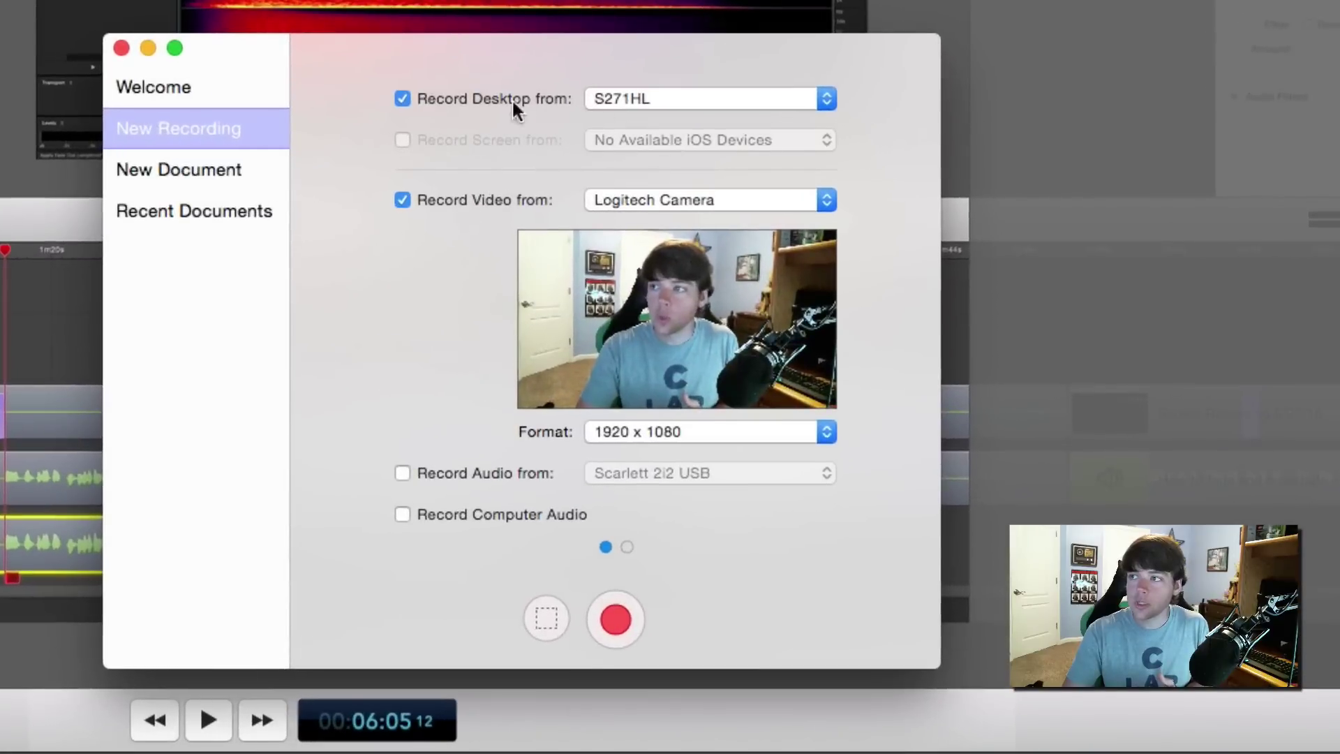
click(656, 101)
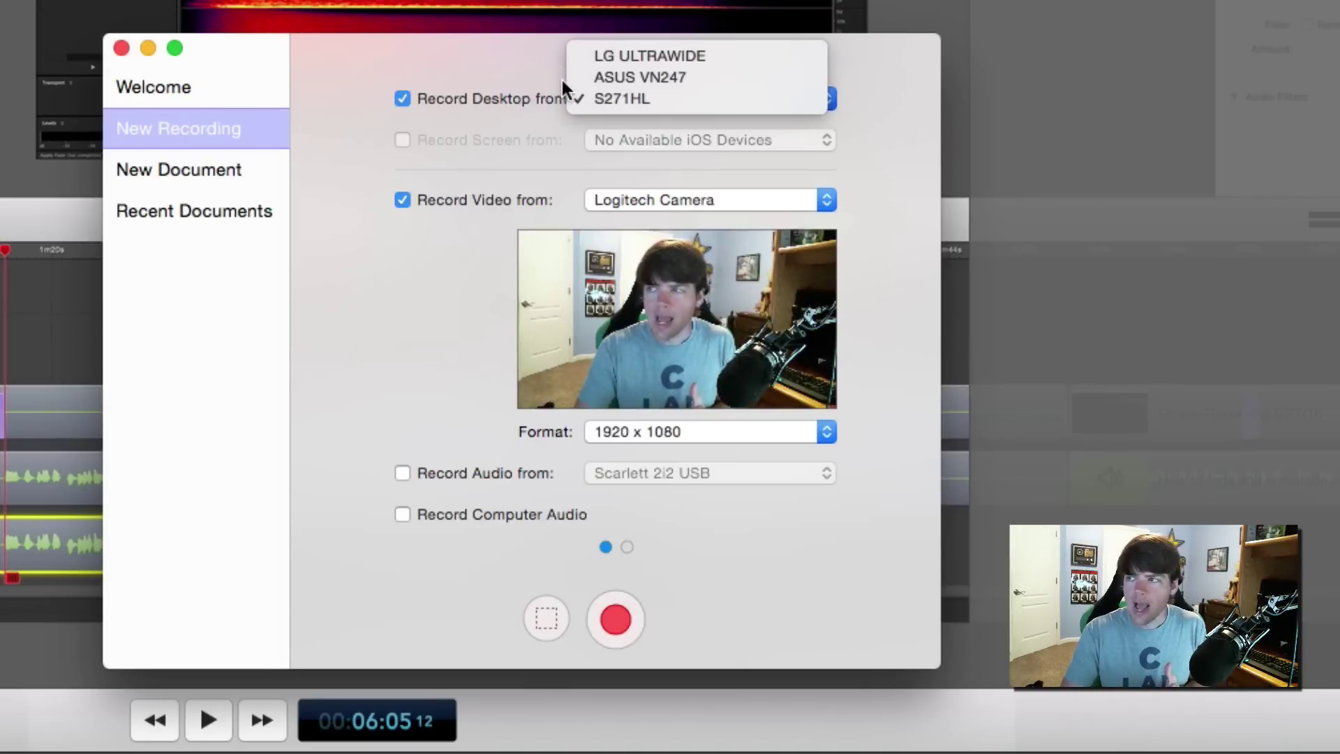
click(525, 64)
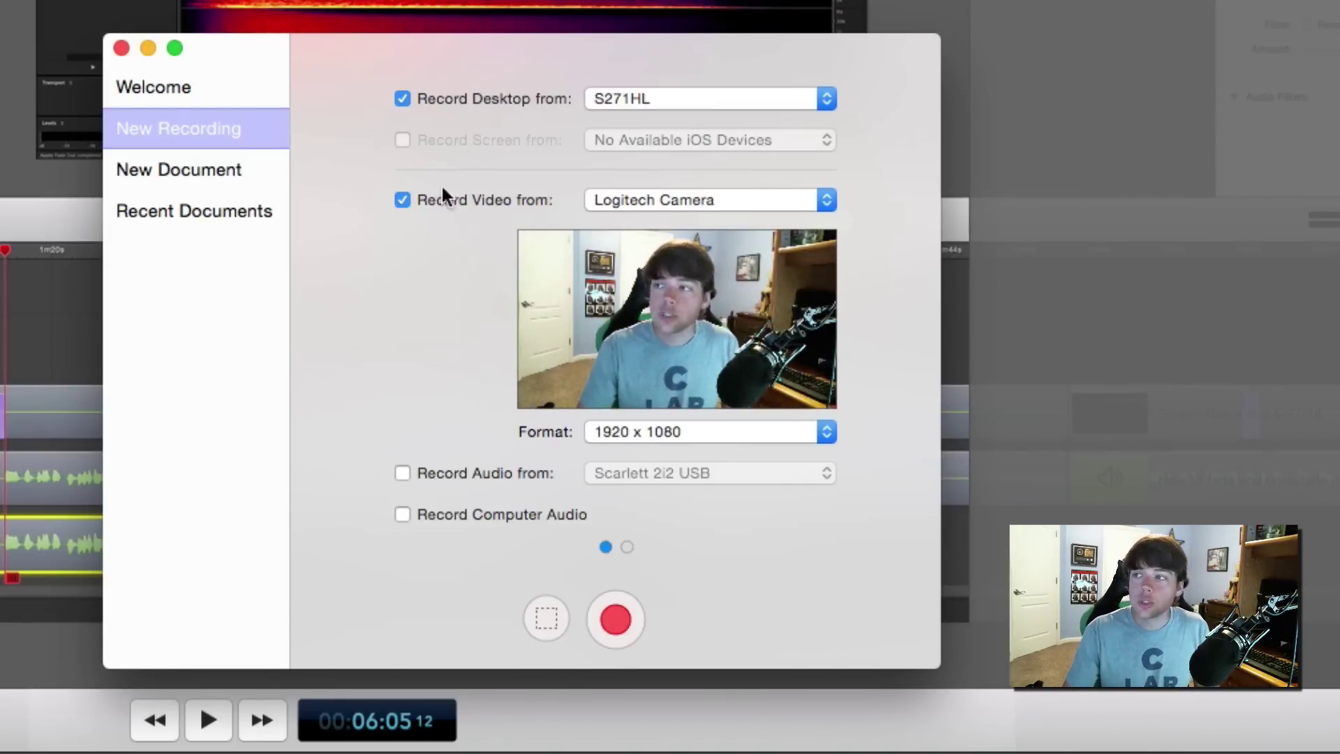
- Switch camera video recording off and back on, and try enabling audio recording from the Scarlett 2i2 USB
click(403, 200)
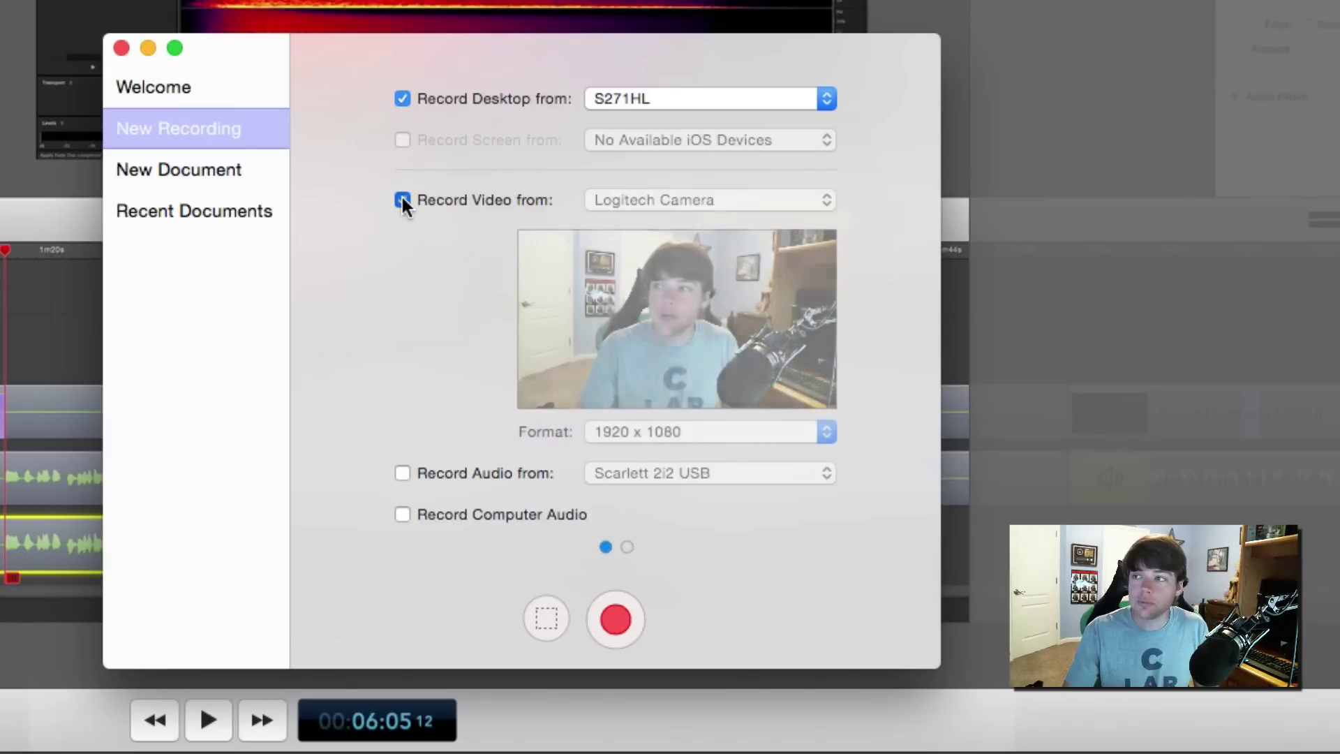
click(404, 314)
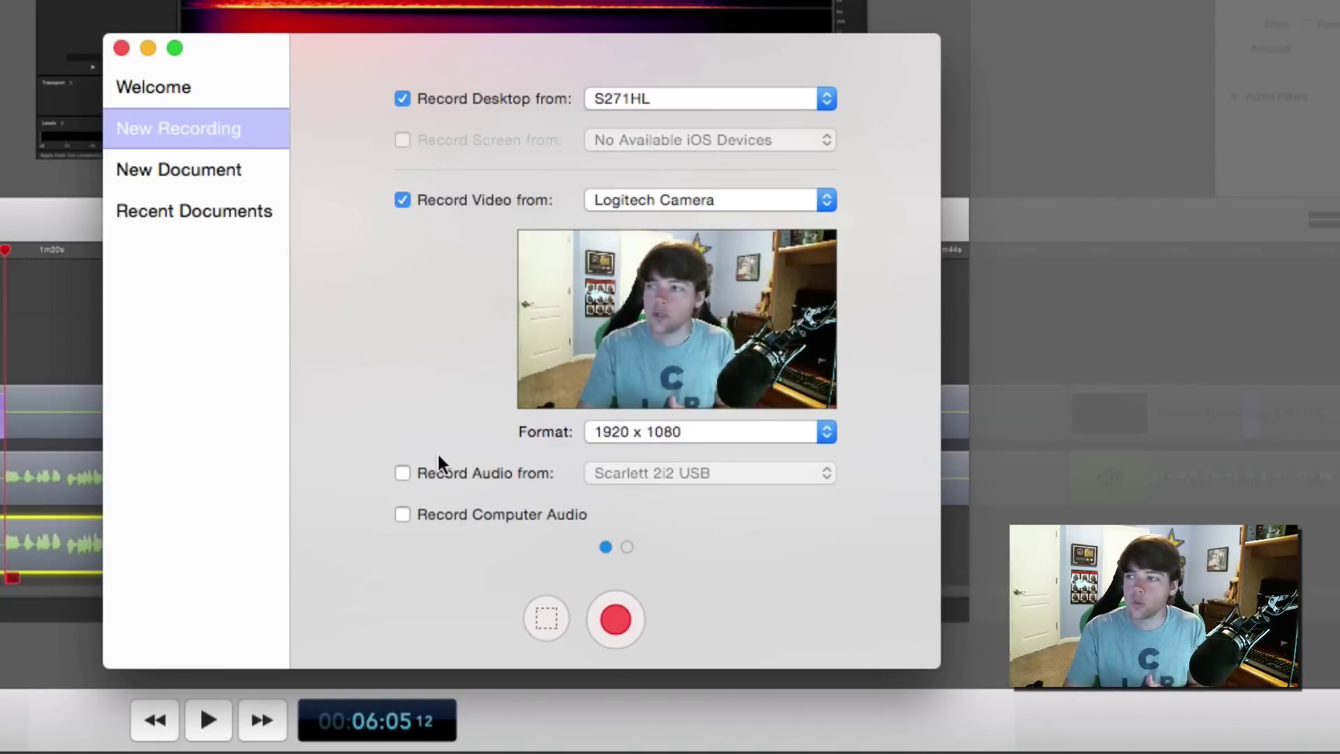
click(402, 474)
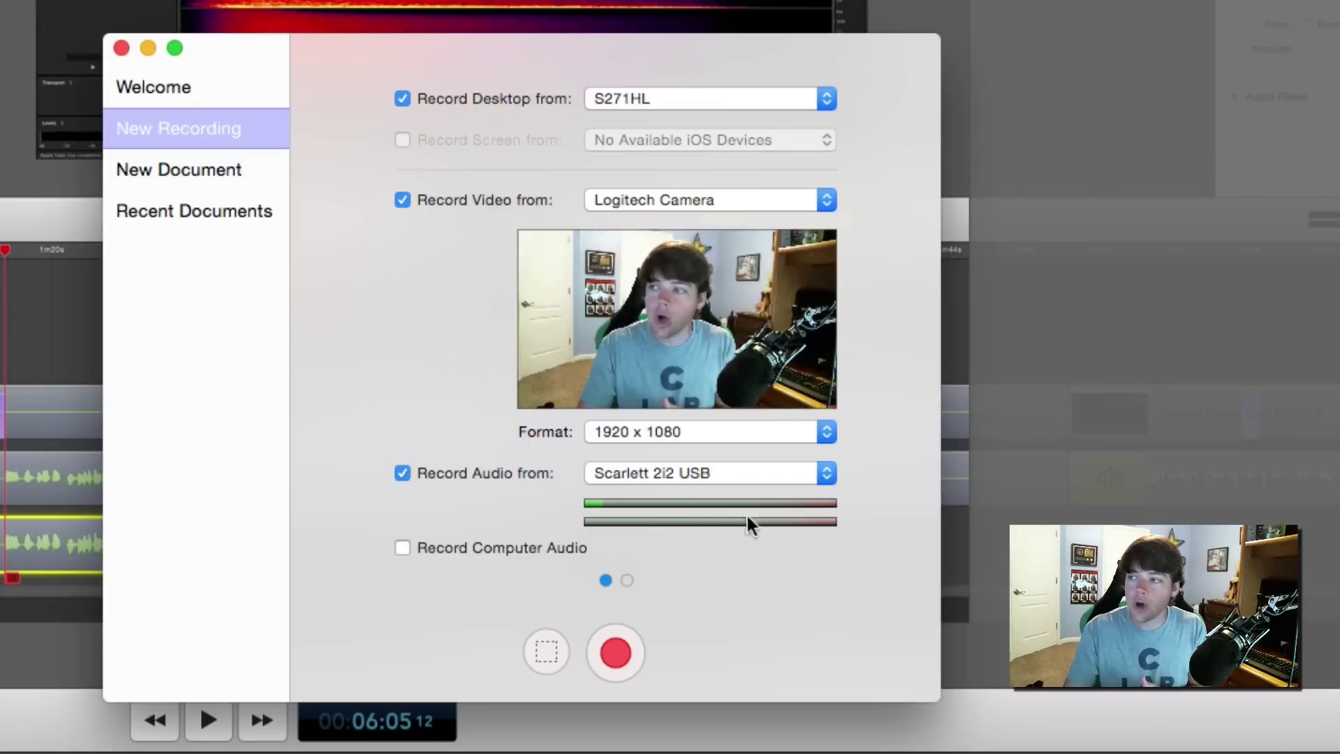
click(639, 474)
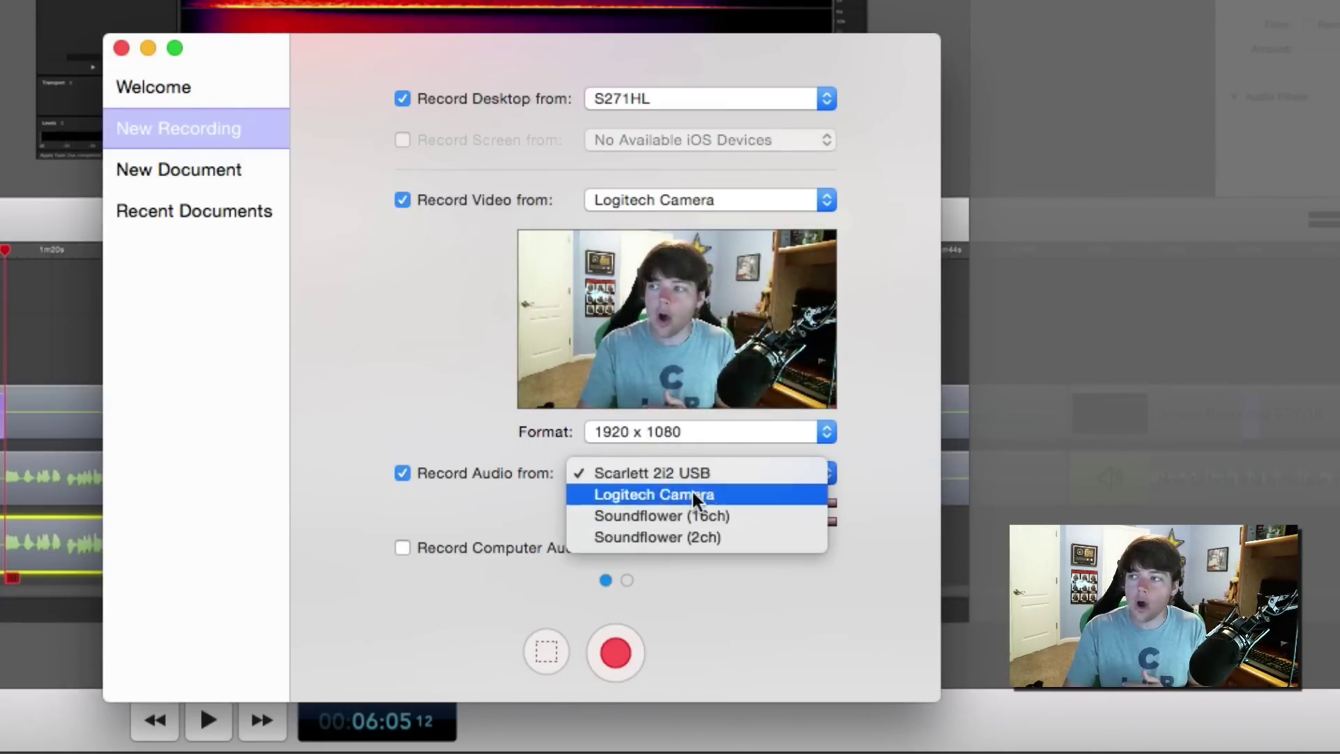
click(639, 475)
click(403, 473)
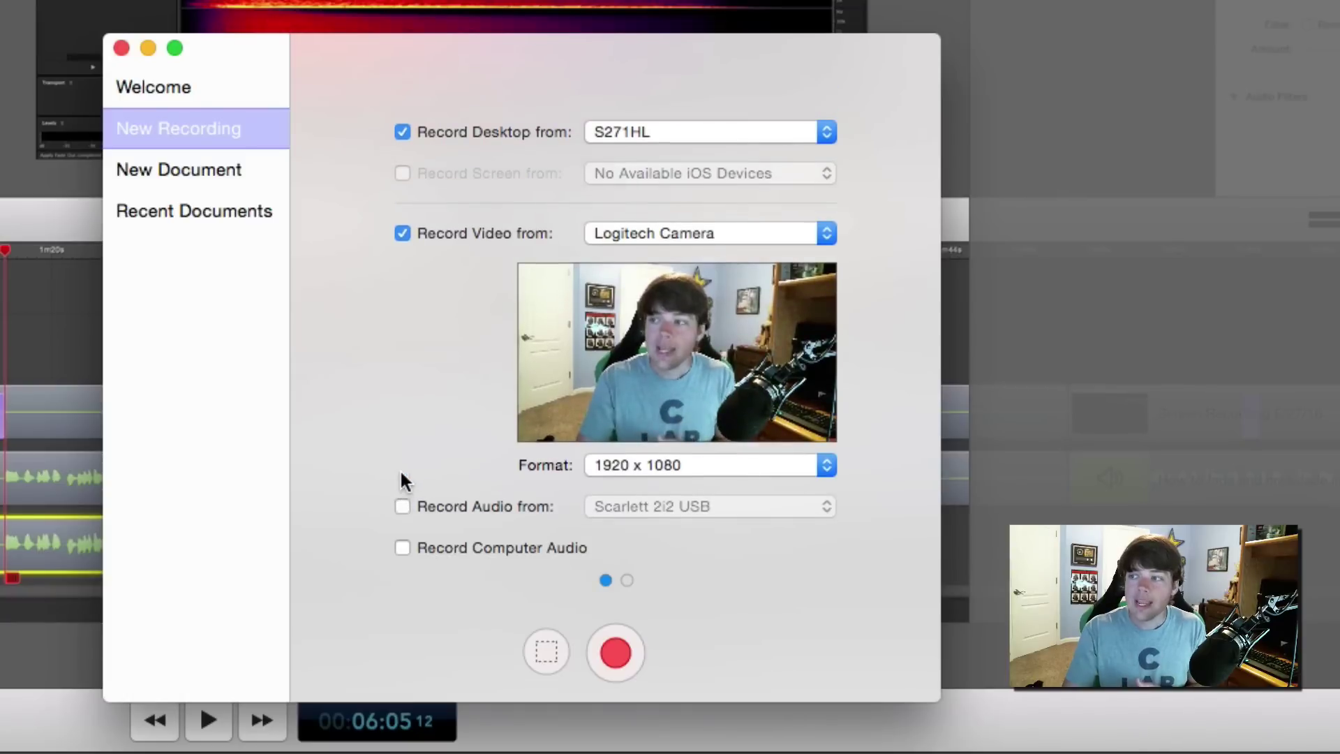
- Enable recording of computer audio and show the framerate, loop and timer options for the recording
click(402, 549)
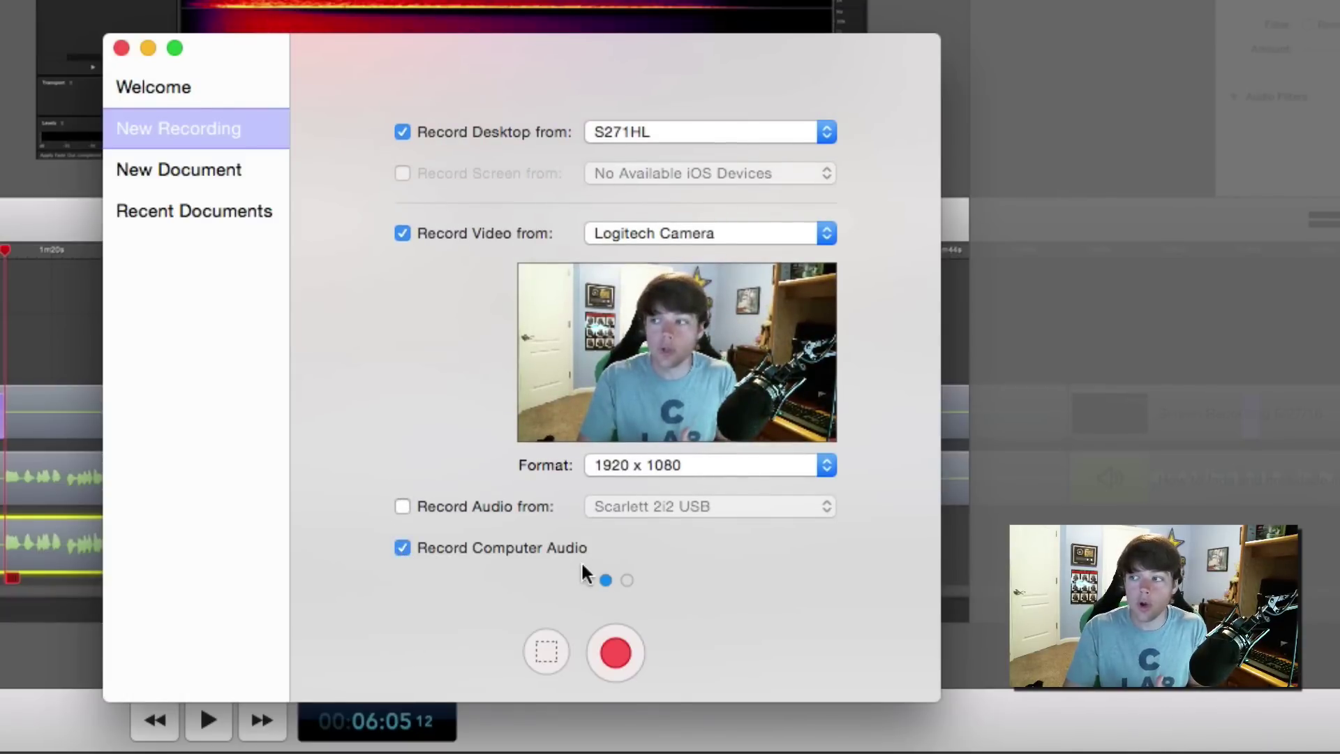
click(627, 581)
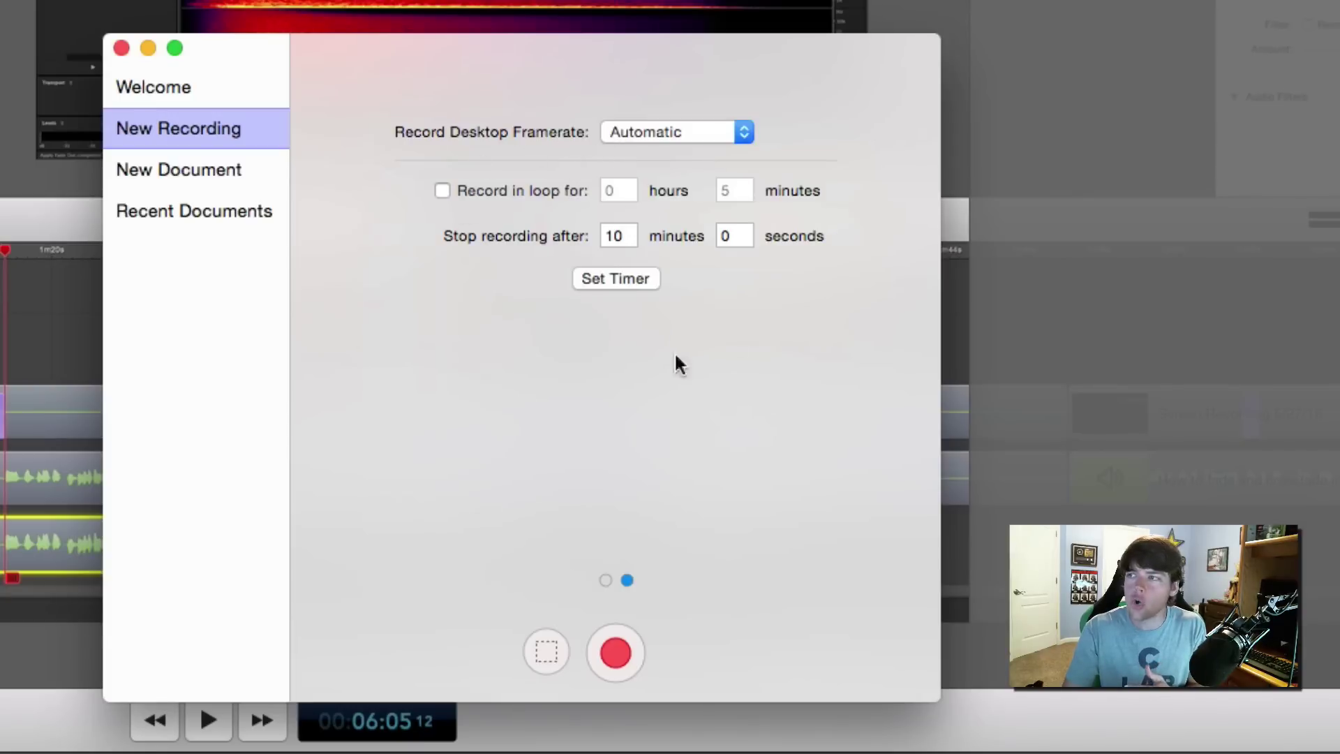
- Create a new blank document with the Custom preset at 1920 x 1080
click(174, 183)
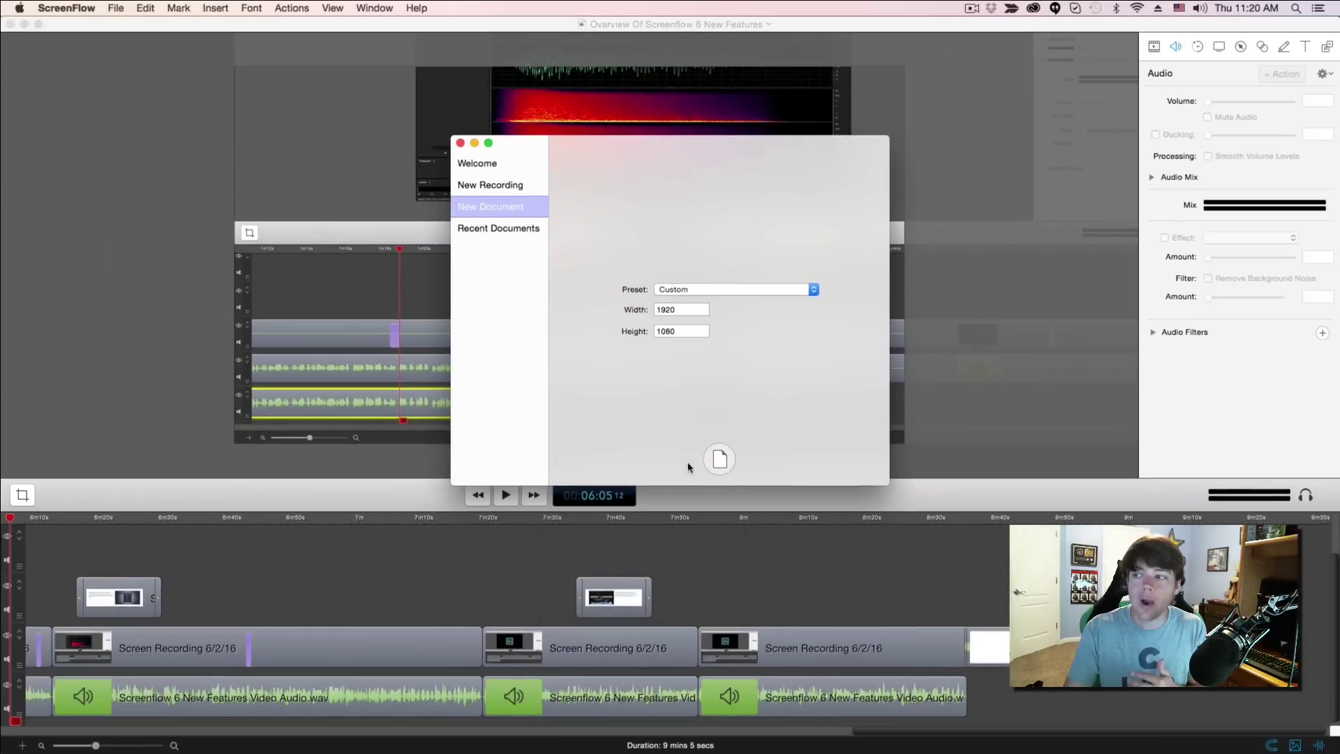
click(720, 460)
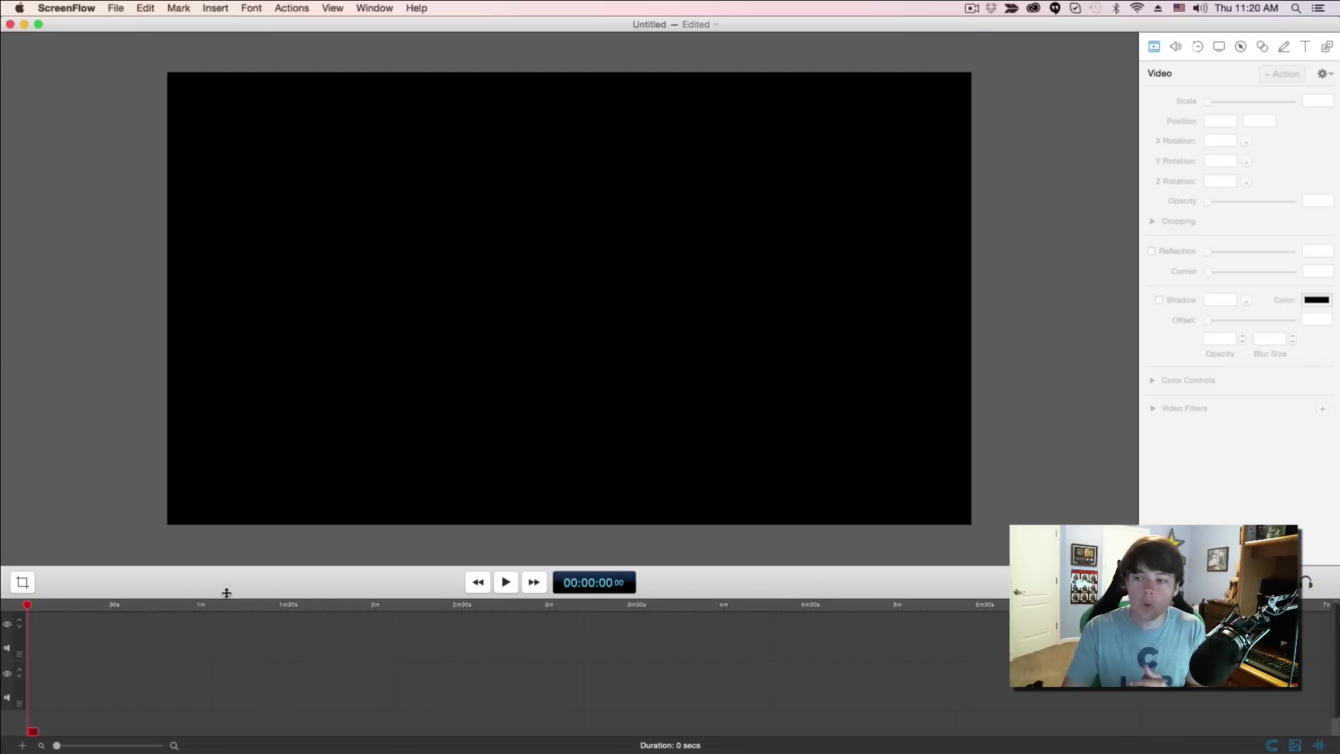
- Enlarge the timeline area of the new document and shrink the canvas preview to fit above it
drag(224, 589, 212, 556)
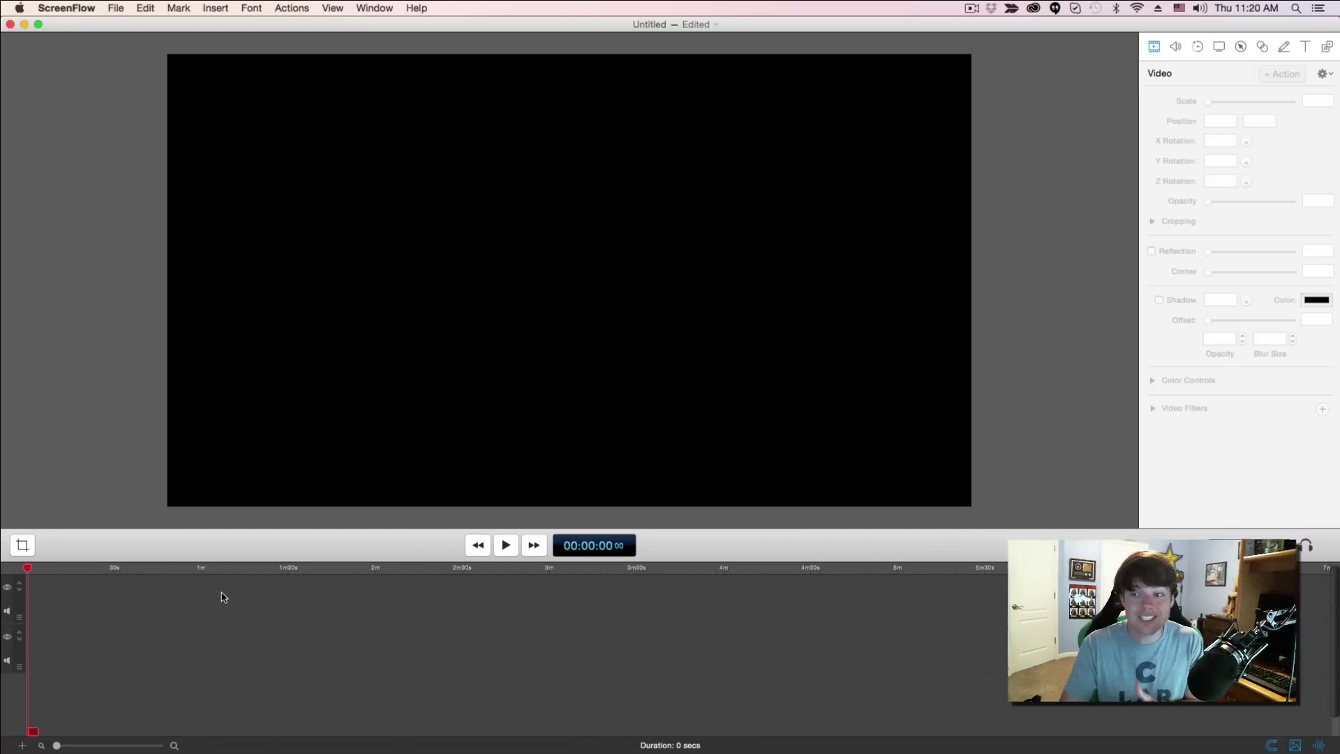
scroll(326, 326, down, 2)
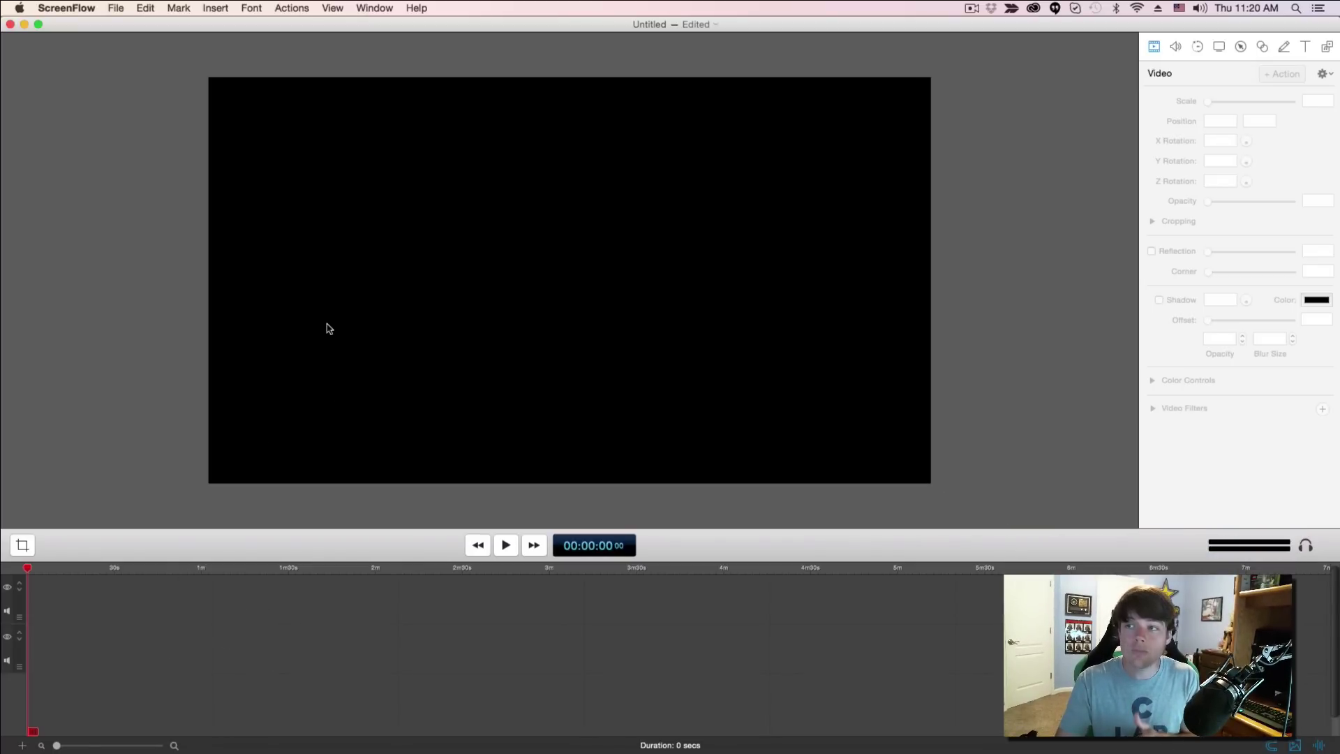
scroll(329, 327, up, 2)
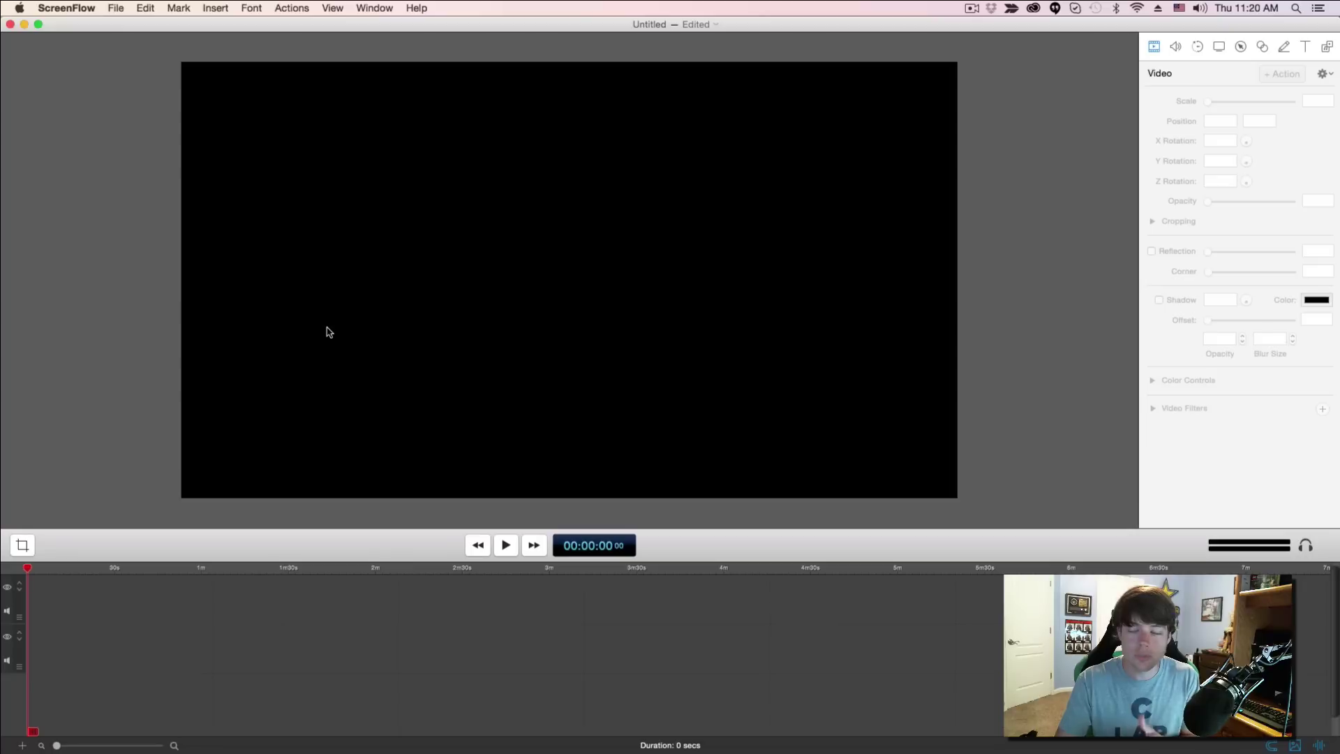
scroll(329, 331, down, 3)
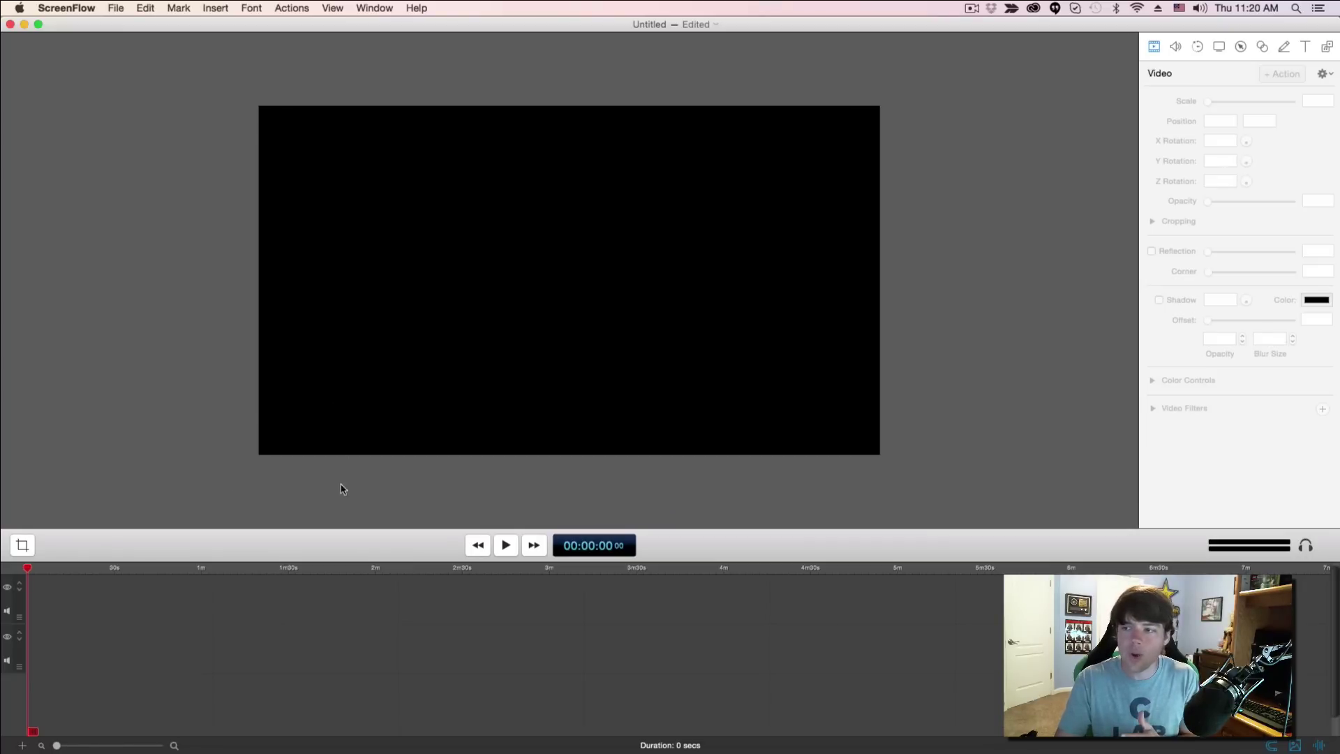
drag(352, 553, 352, 481)
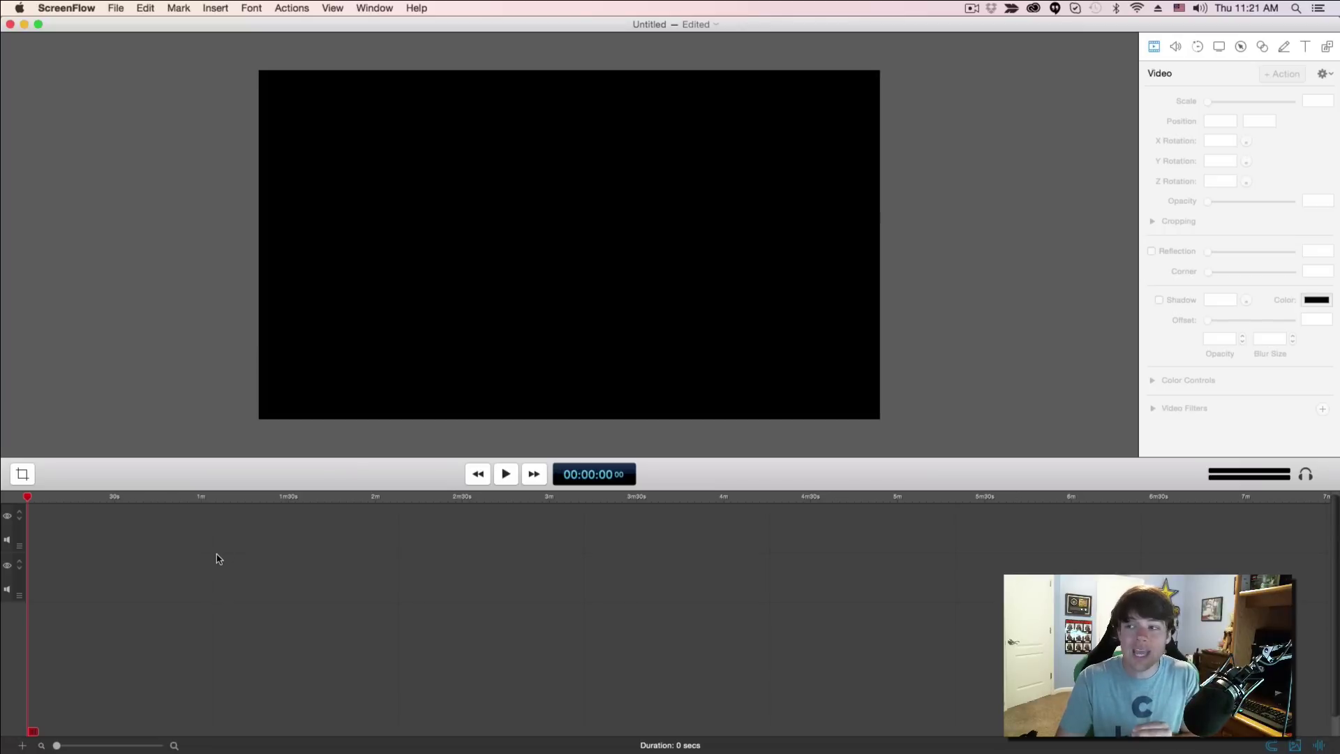
mouse_move(232, 491)
mouse_down()
mouse_move(237, 625)
mouse_move(242, 485)
mouse_move(233, 514)
mouse_move(252, 451)
mouse_move(241, 485)
mouse_up()
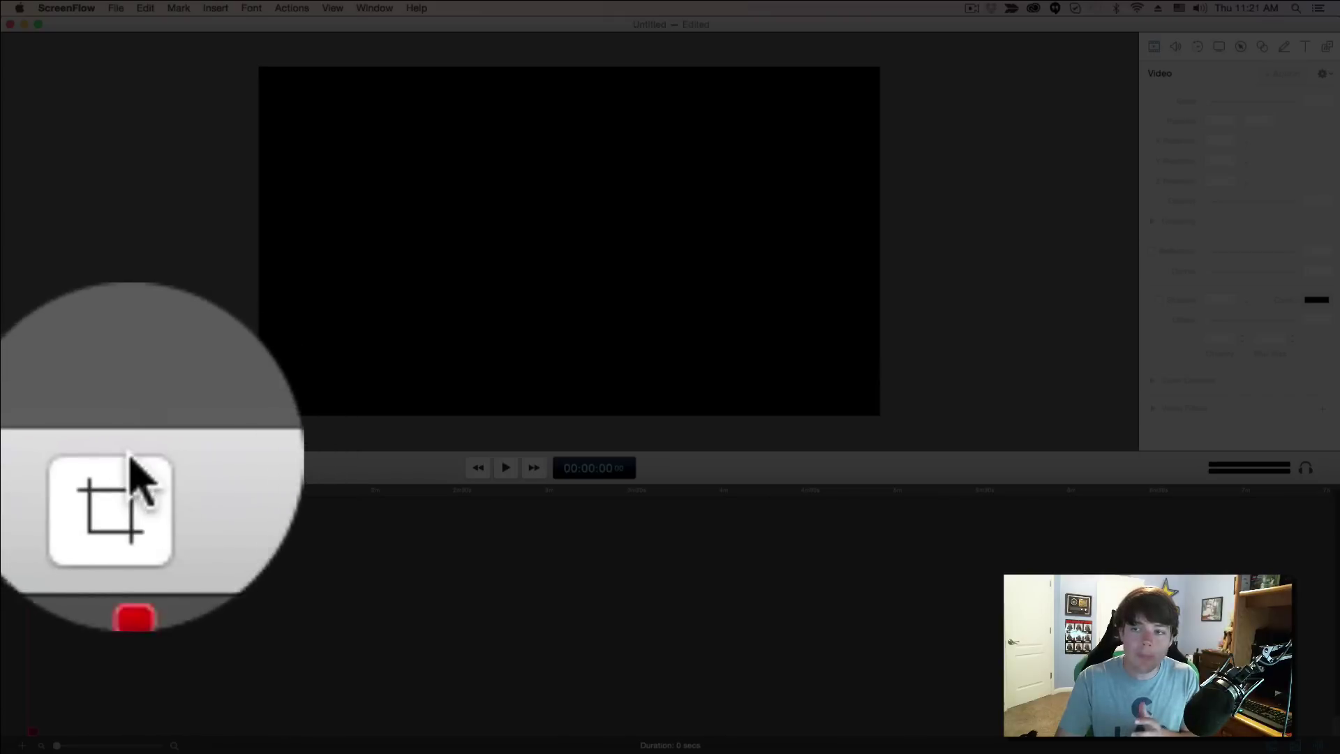
- Set the canvas background colour to Green from the Apple colour palette and apply the canvas change
click(18, 469)
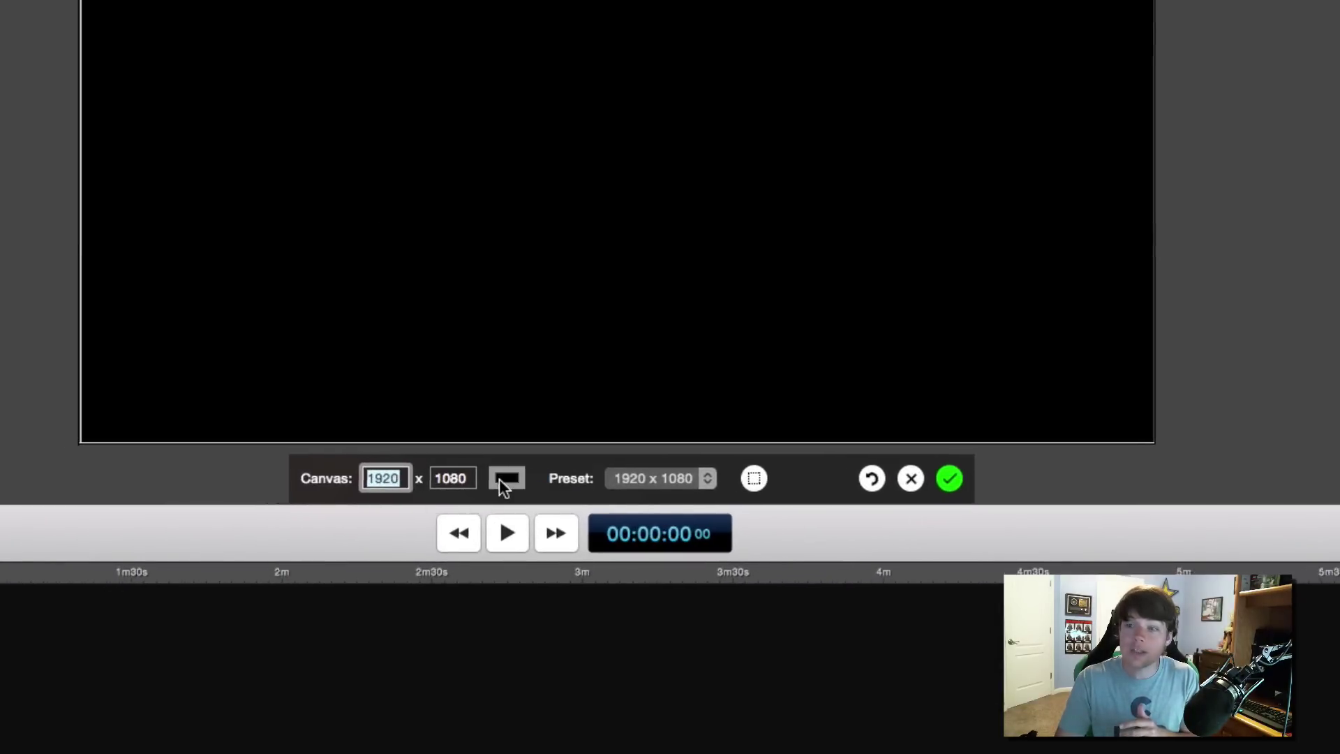
click(809, 478)
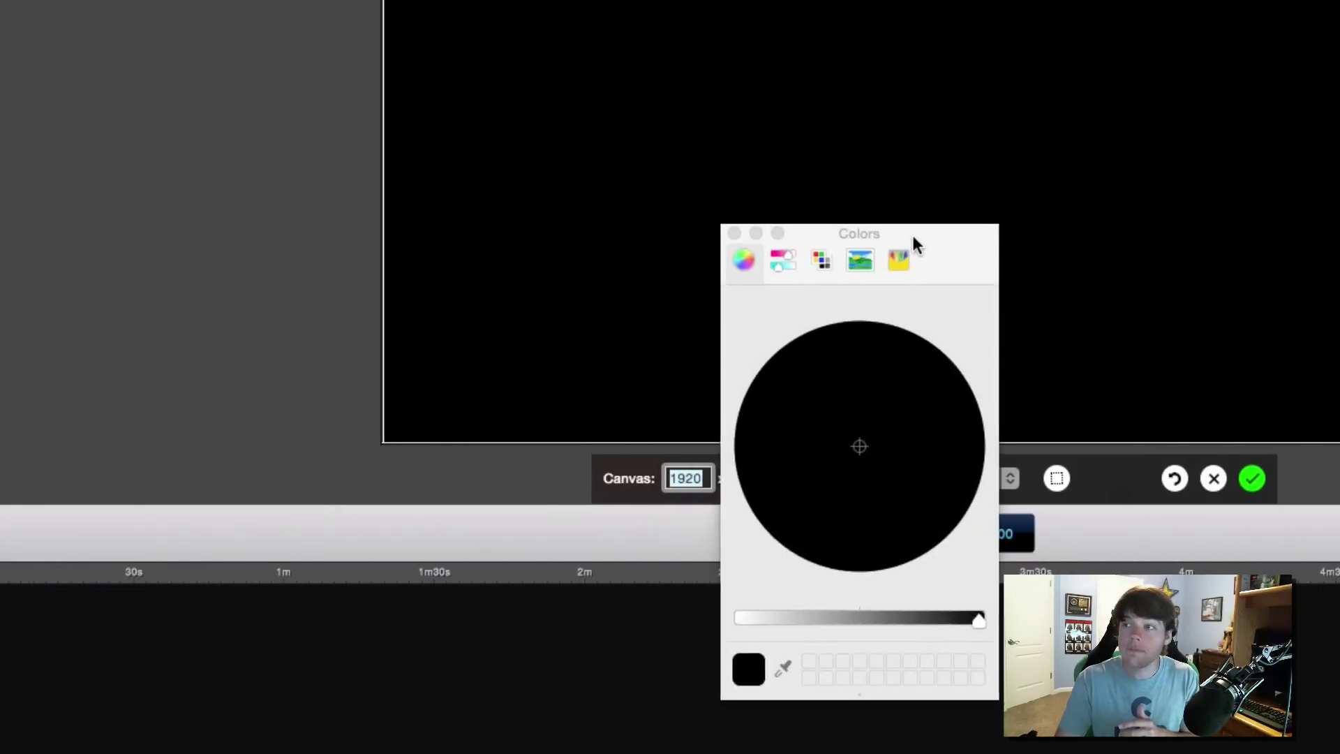
drag(912, 233, 264, 136)
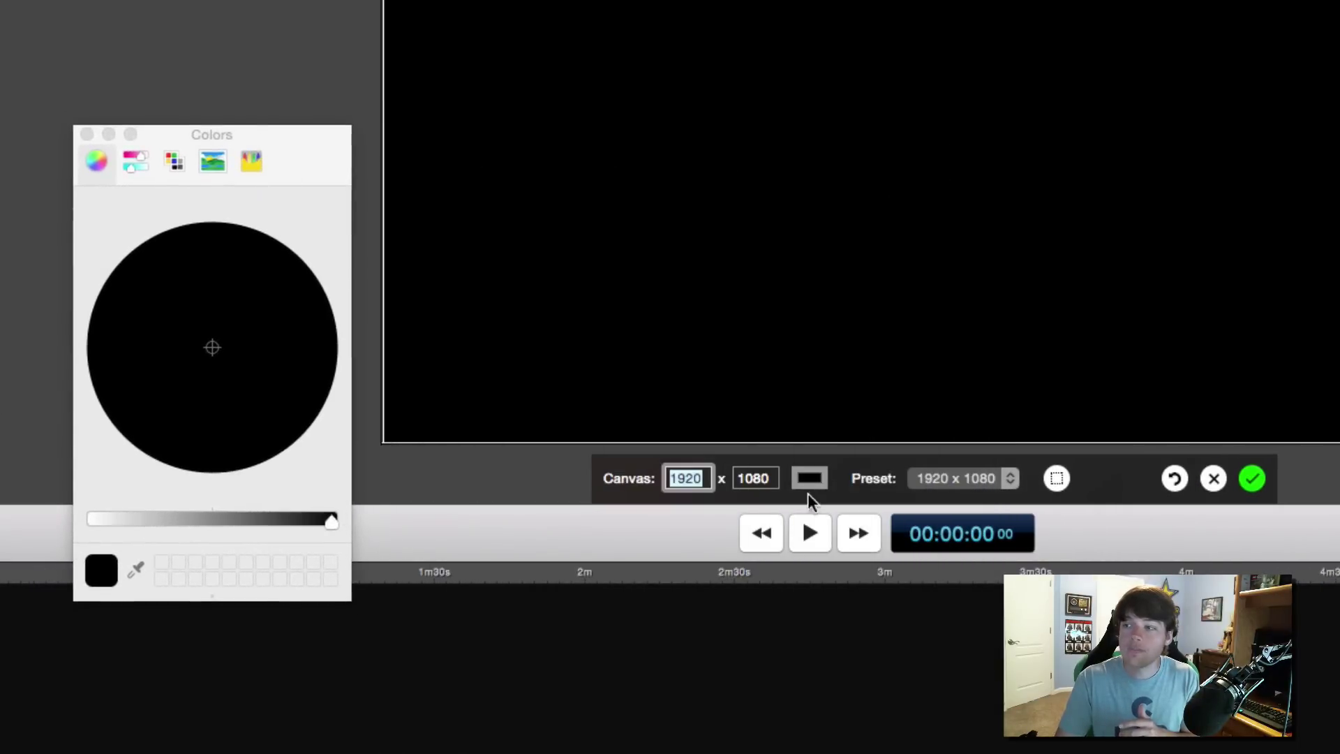
click(174, 162)
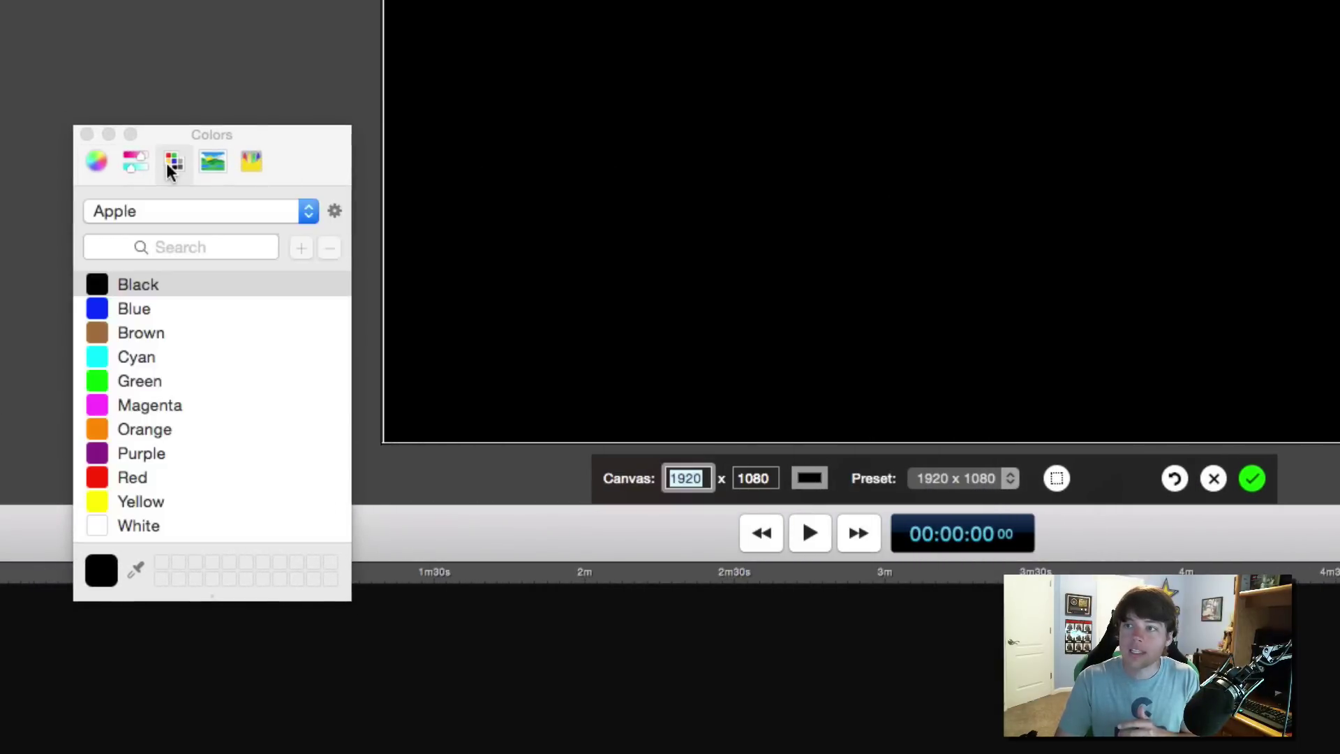
click(152, 382)
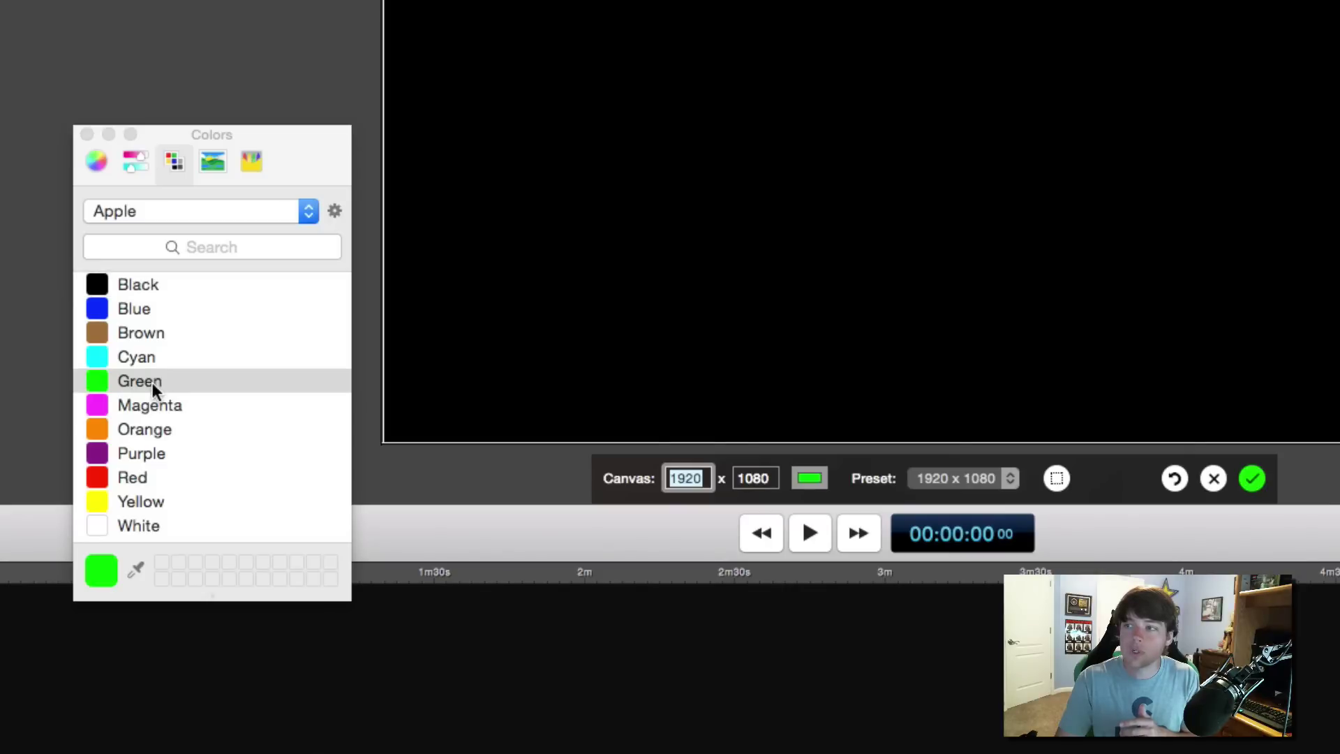
click(86, 134)
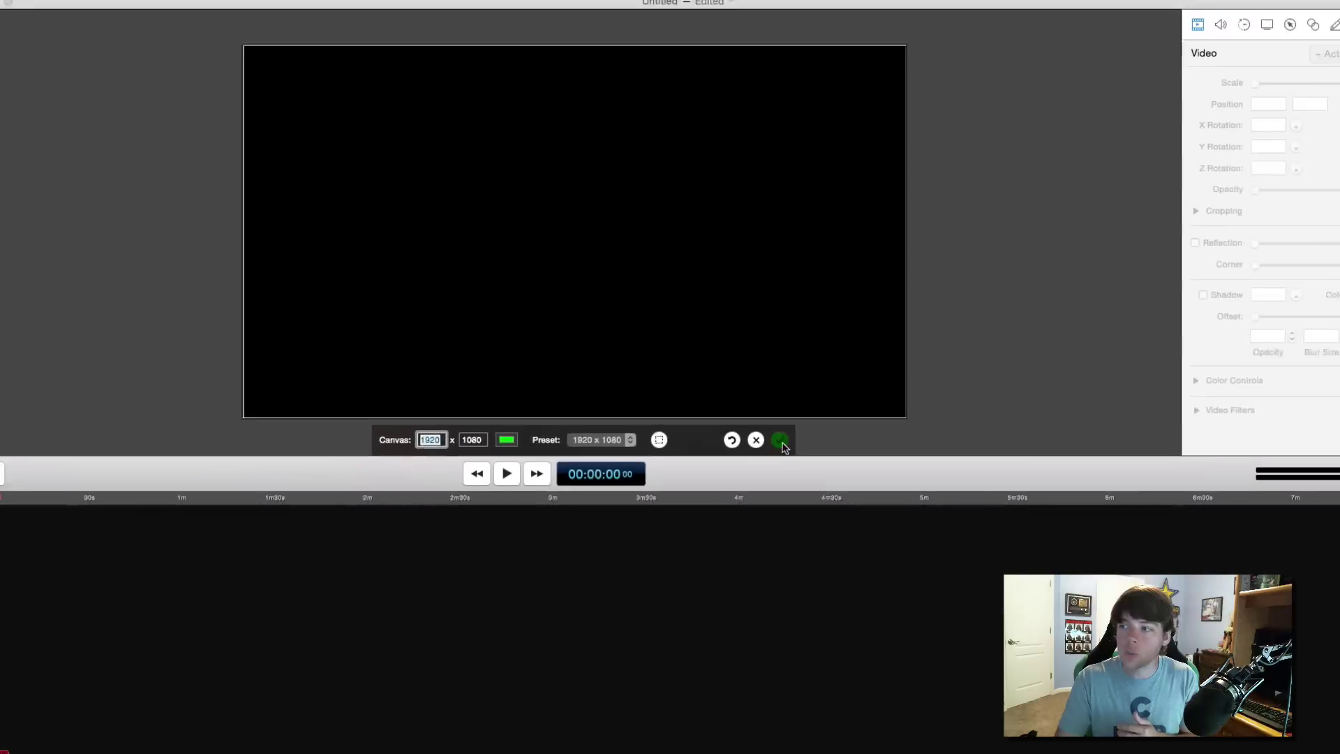
click(967, 479)
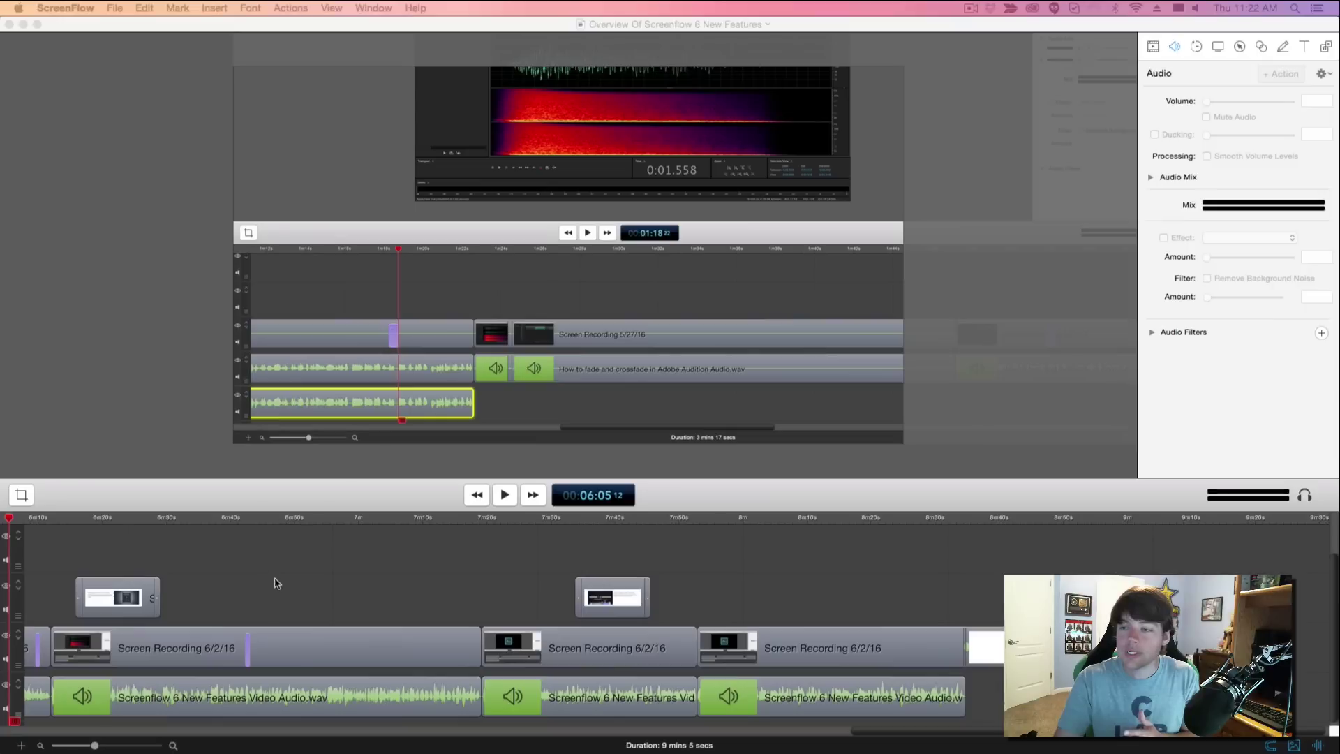
- Switch to the Overview Of Screenflow 6 New Features project and play a short stretch from about 6:59
click(278, 584)
click(300, 555)
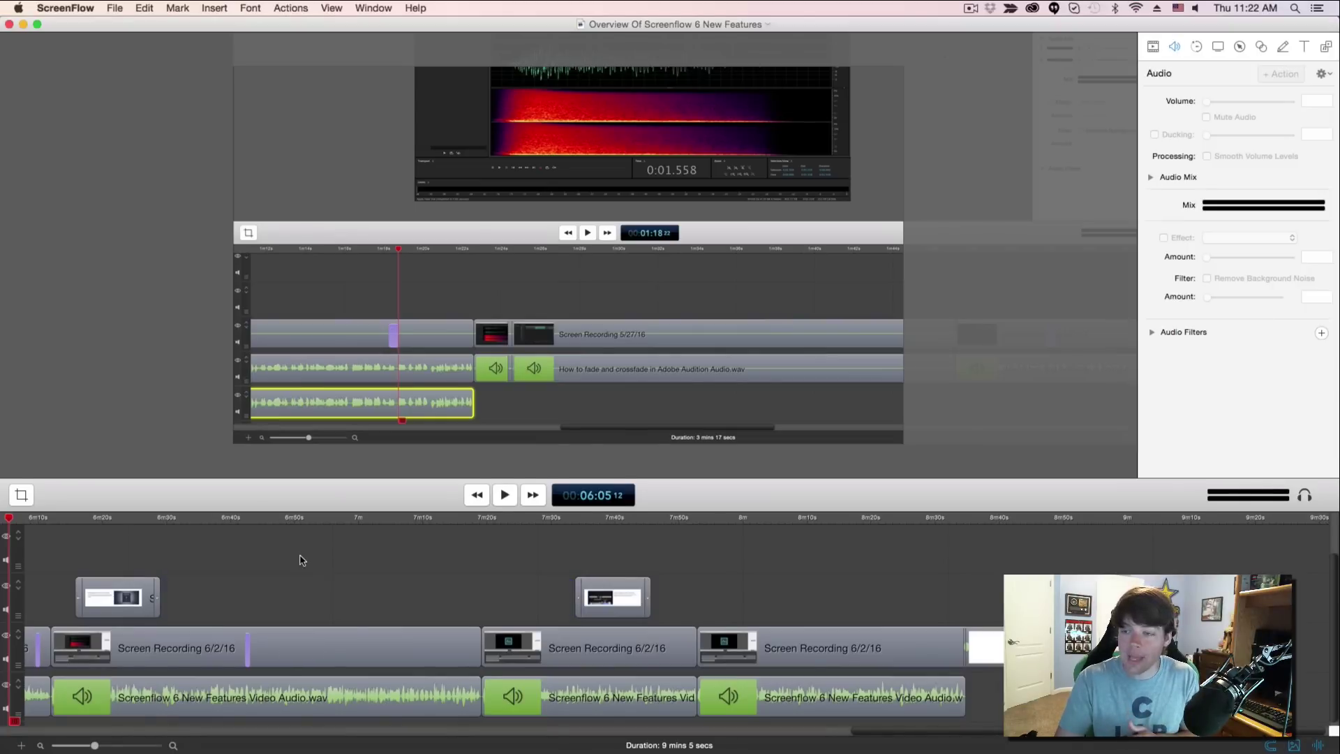
drag(8, 518, 230, 517)
drag(1, 391, 173, 392)
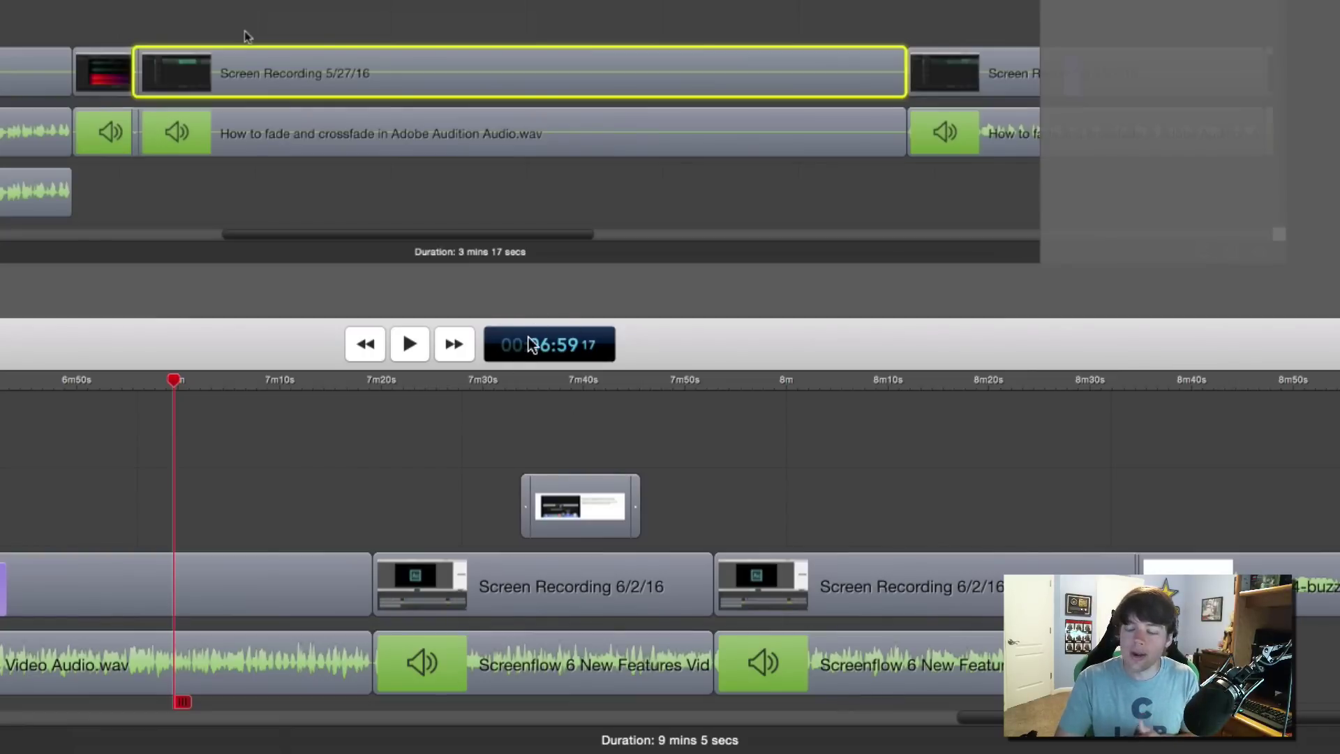
click(409, 352)
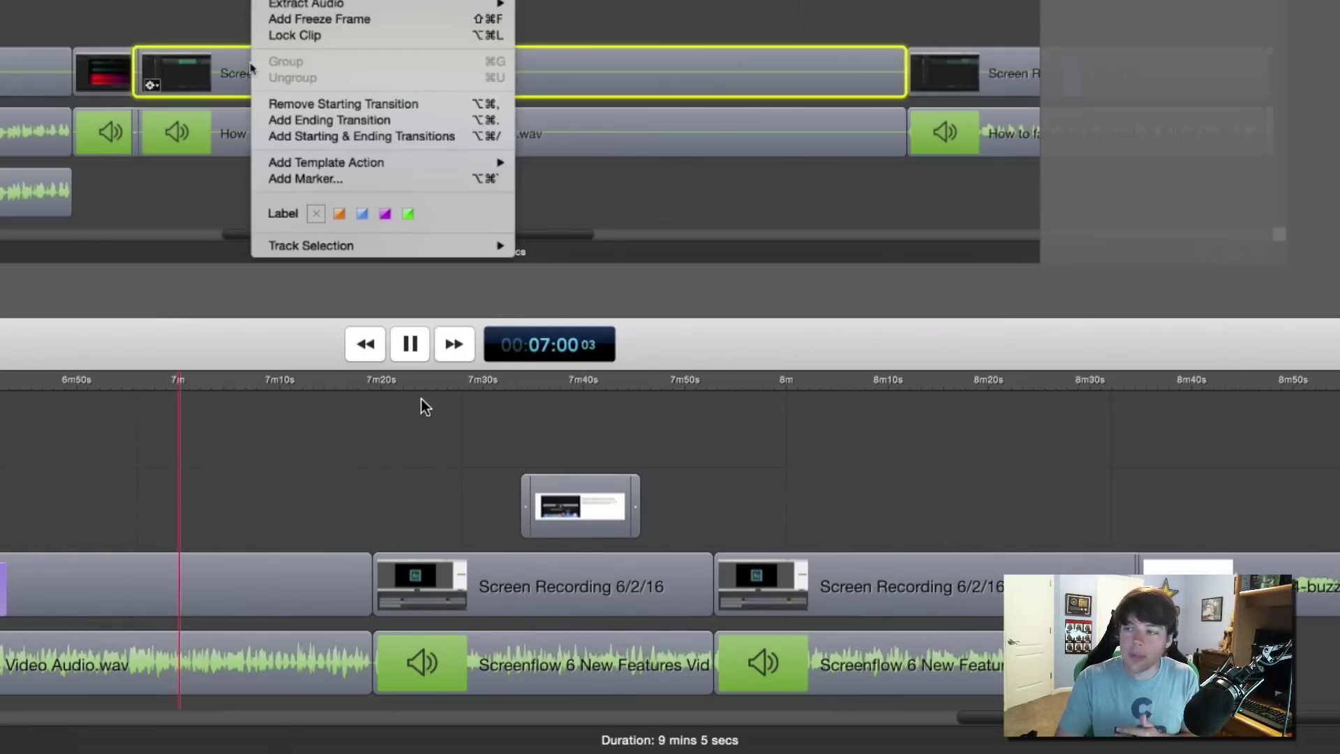
click(411, 348)
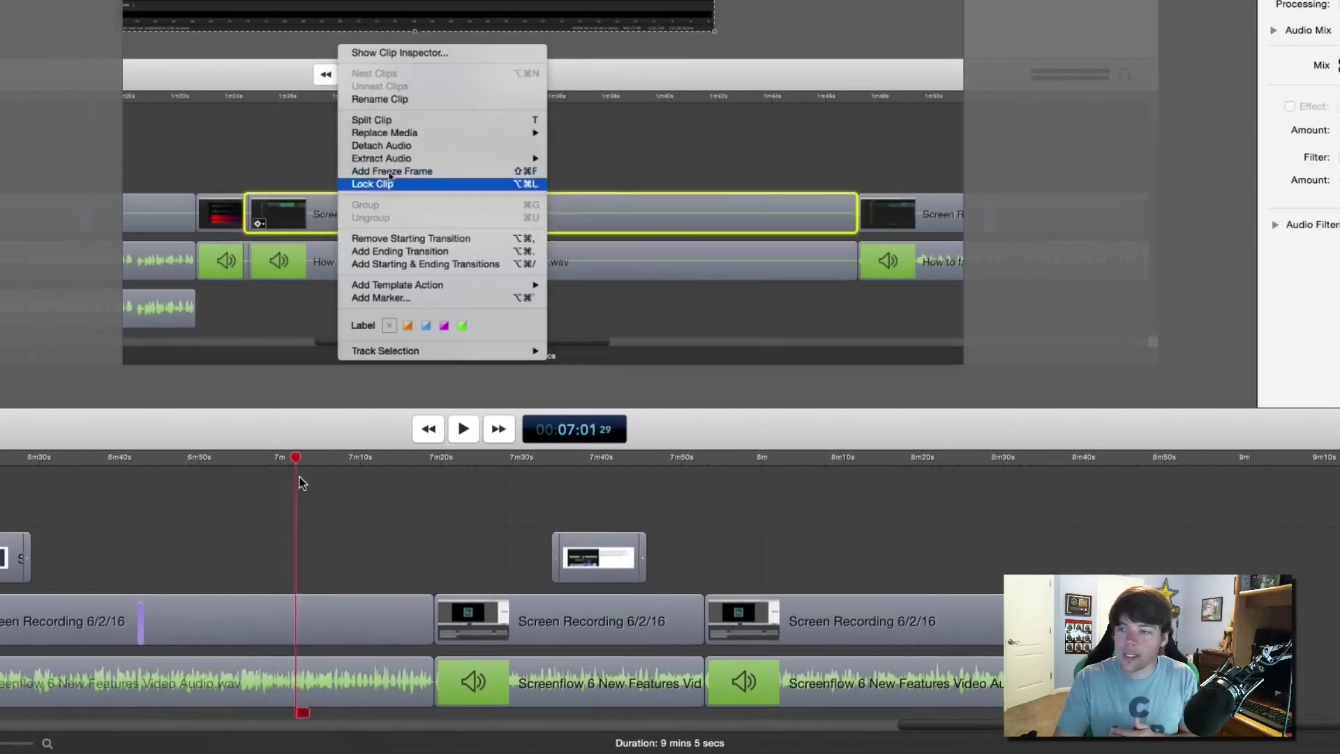
- Scrub the playhead back to about 6:46, with the timeline zoomed in to one-second intervals
drag(302, 482, 239, 475)
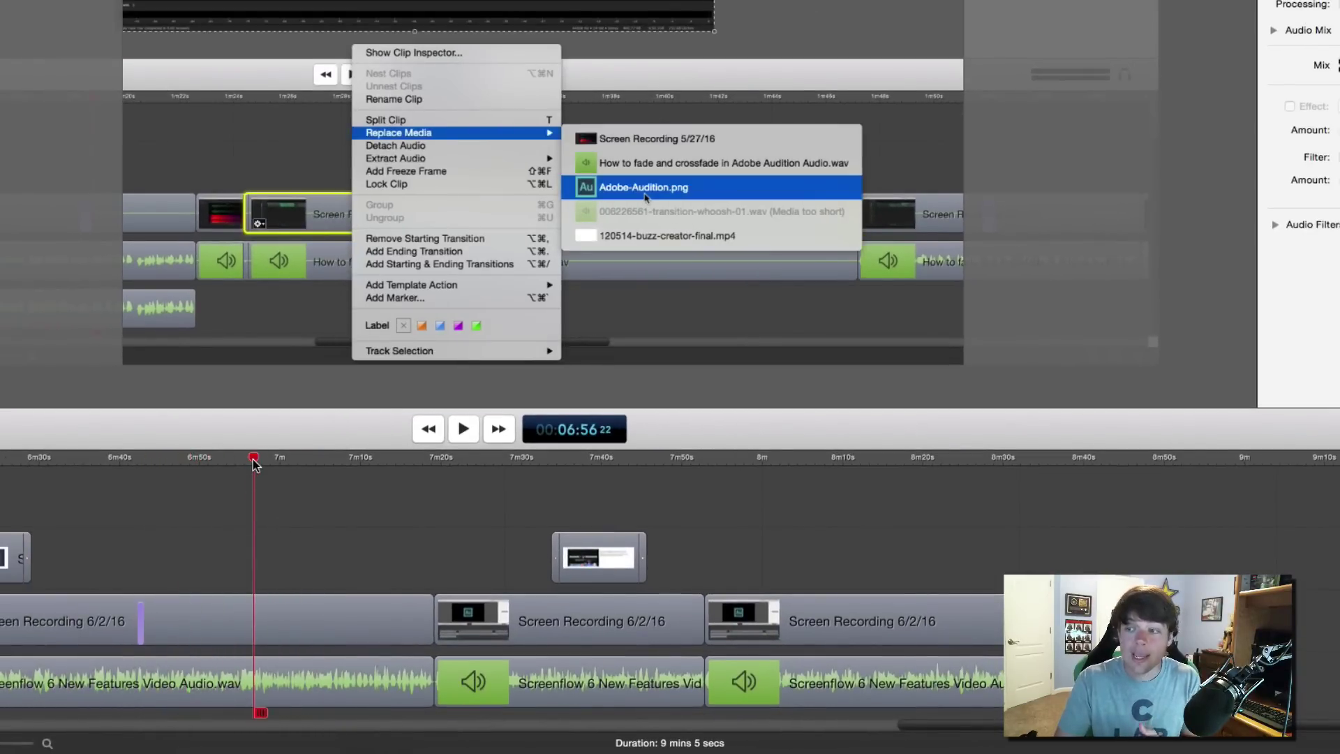
drag(253, 464, 215, 501)
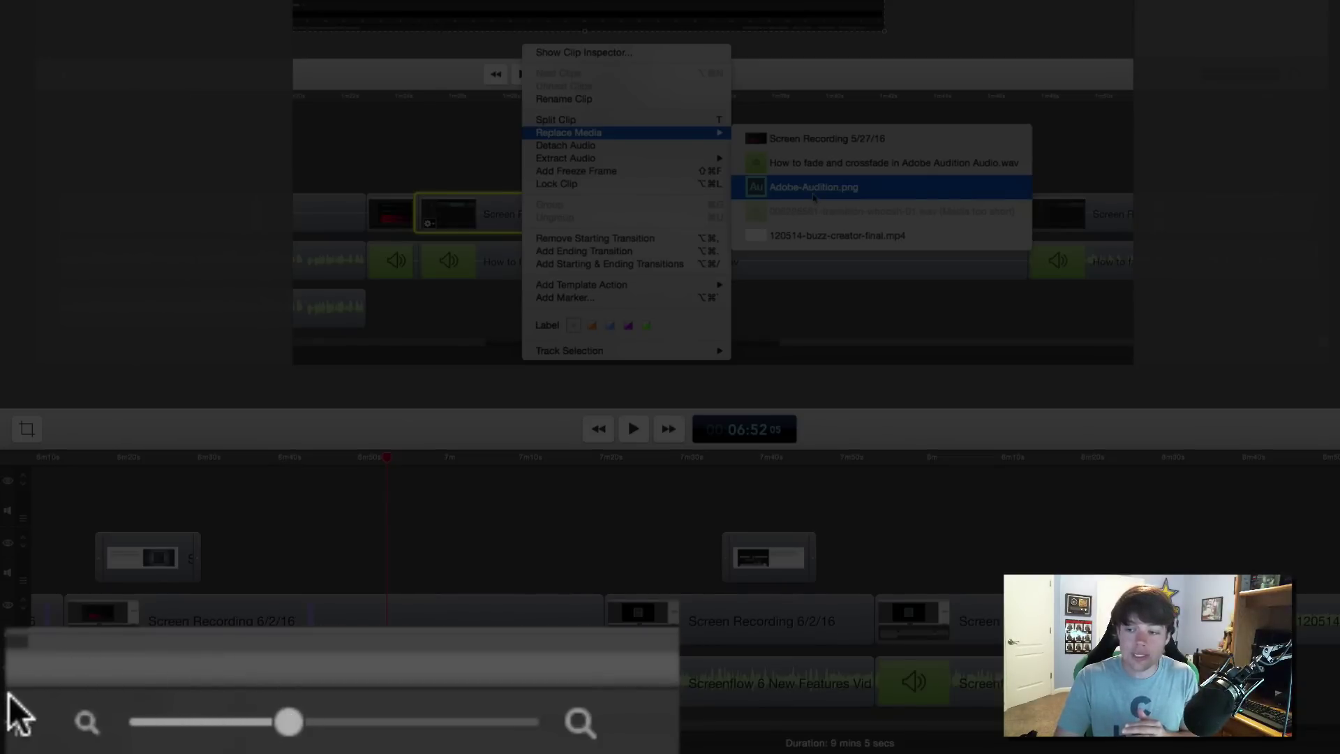
drag(278, 708, 162, 747)
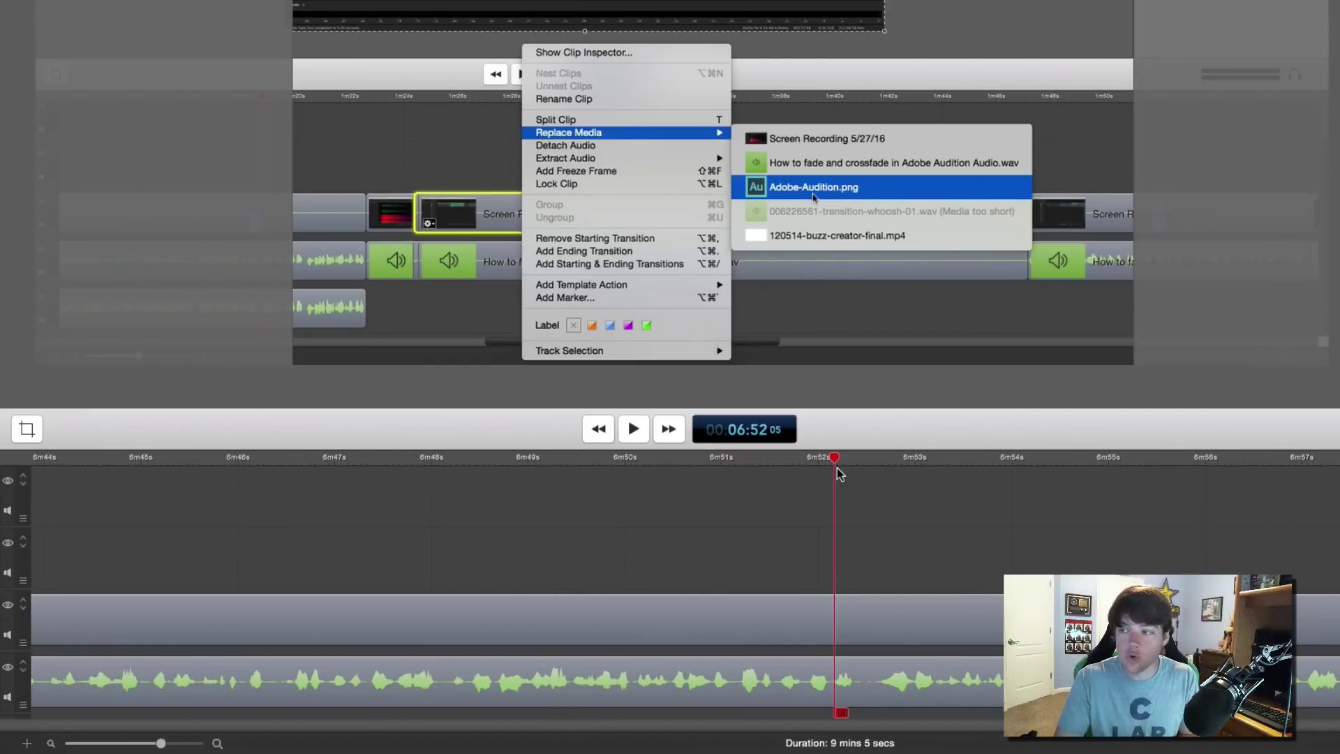
drag(840, 475, 275, 494)
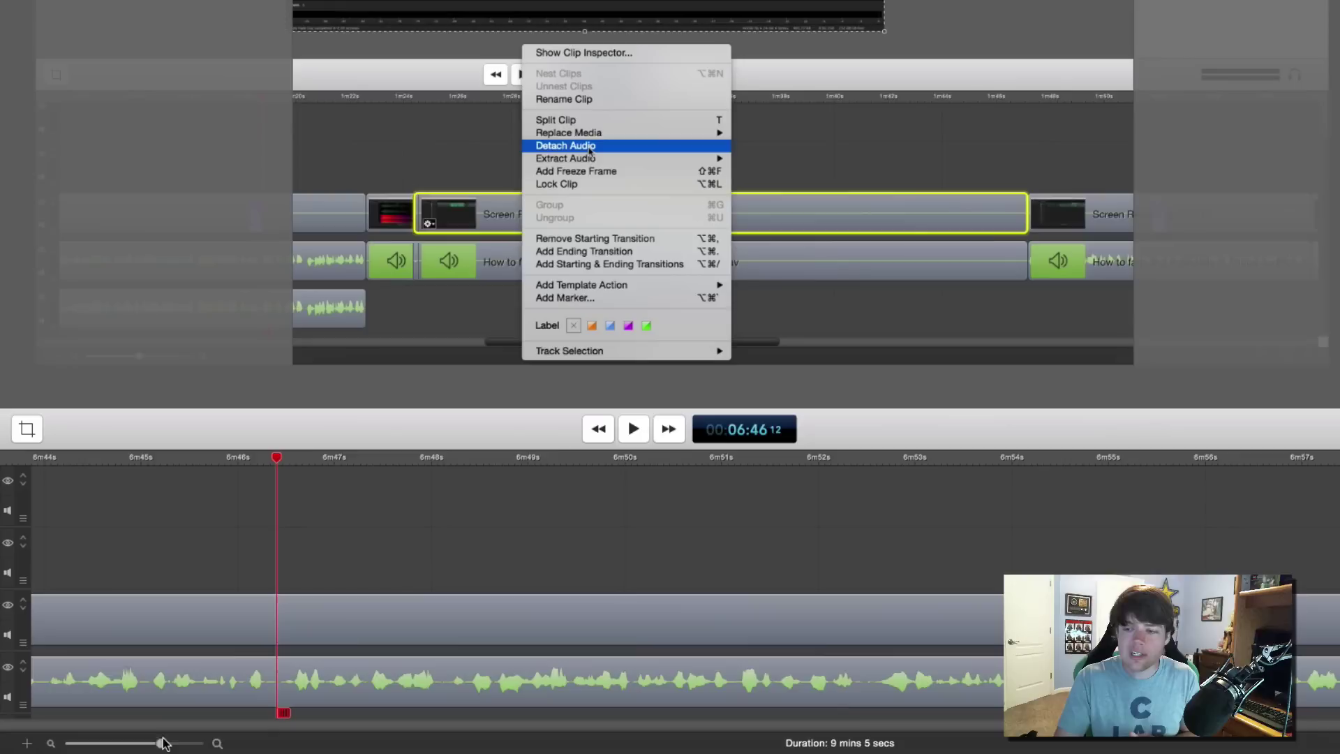
- Select the Screen Recording 6/2/16 clip with its audio clip and slide both back over the preceding clips to create overlap transitions
drag(161, 743, 146, 744)
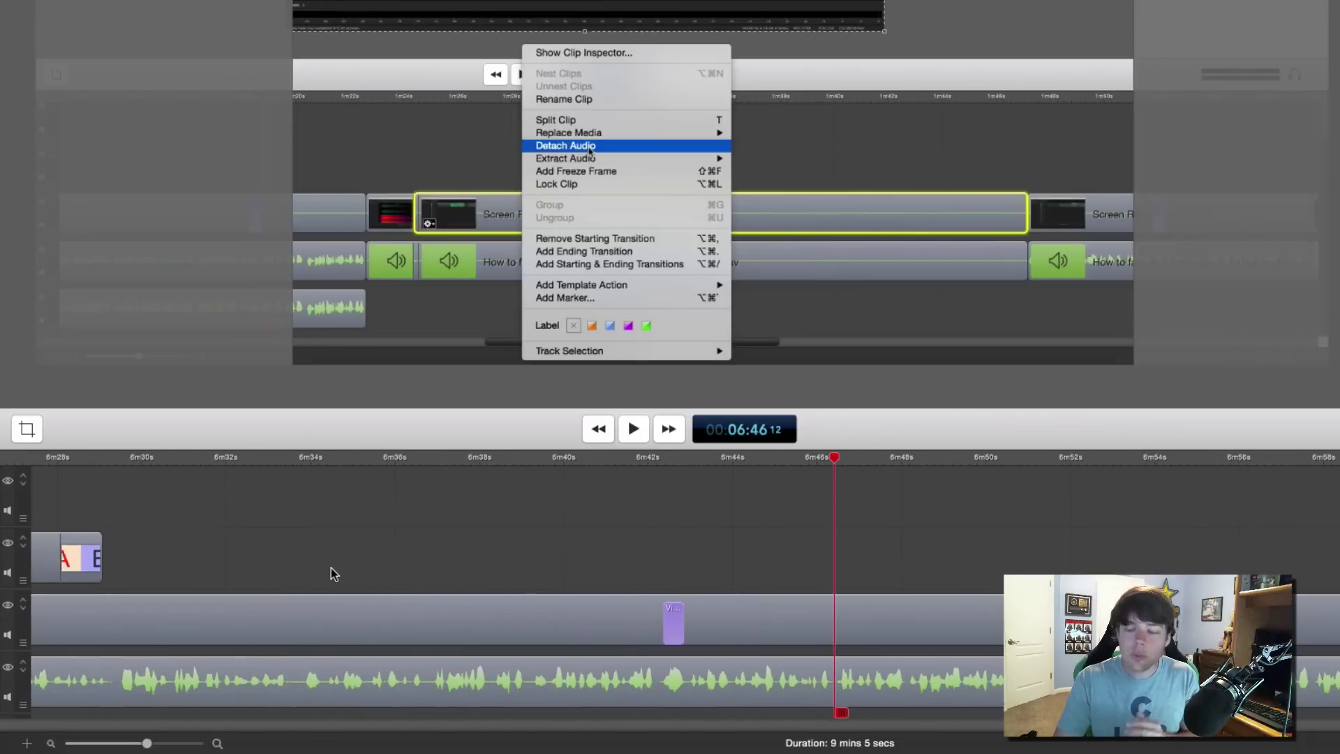
click(307, 623)
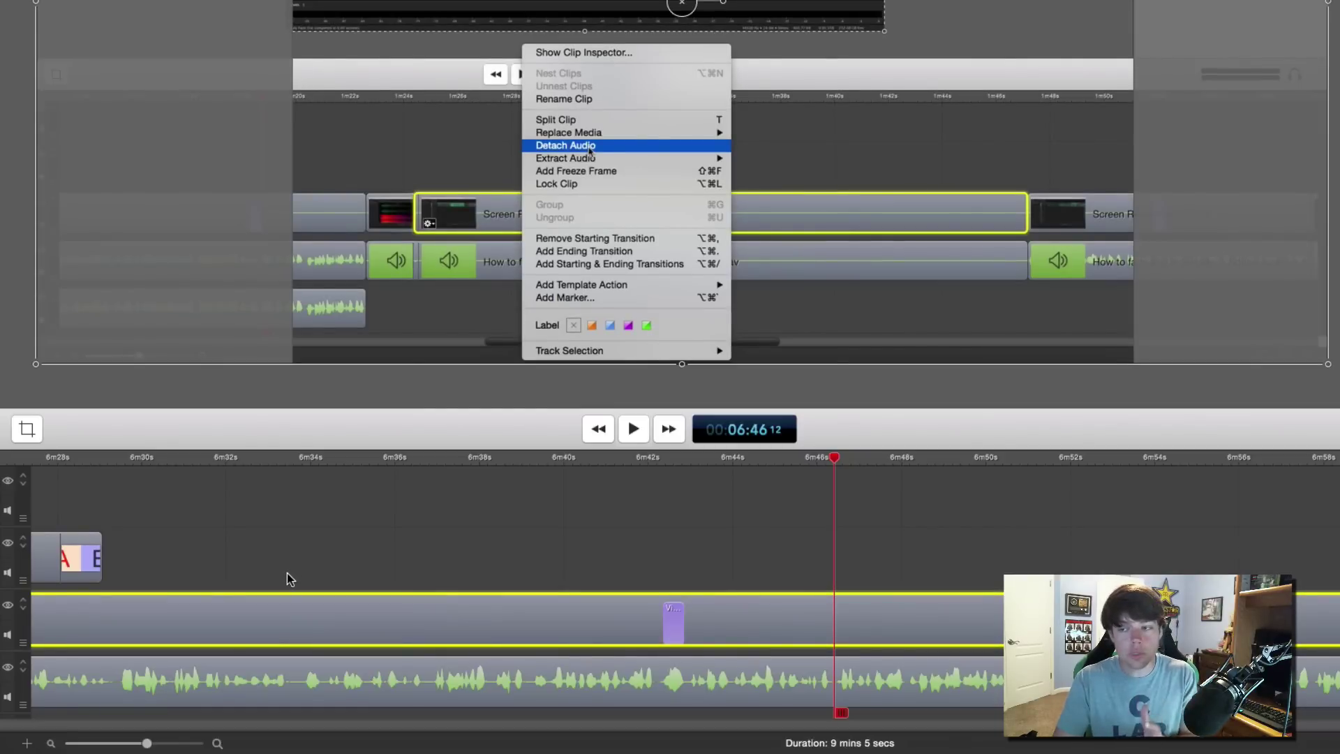
drag(316, 550, 304, 685)
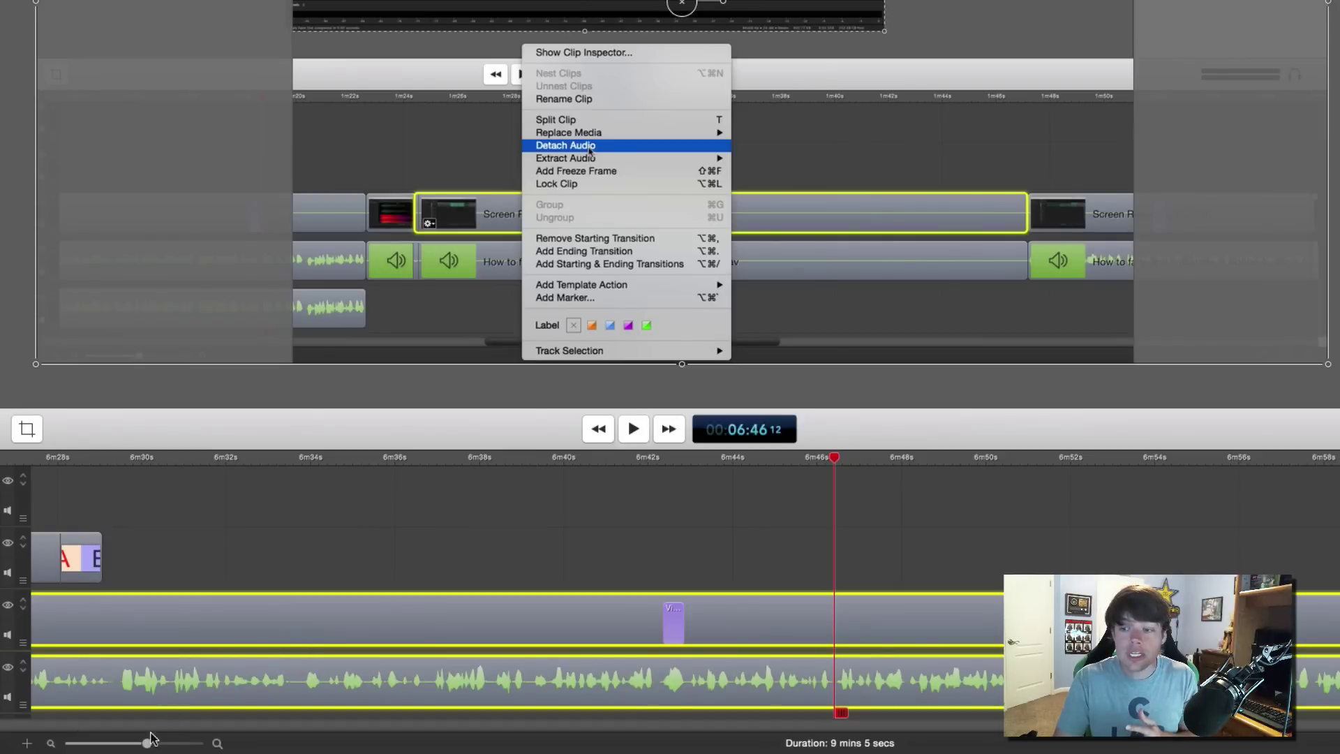
drag(148, 743, 127, 744)
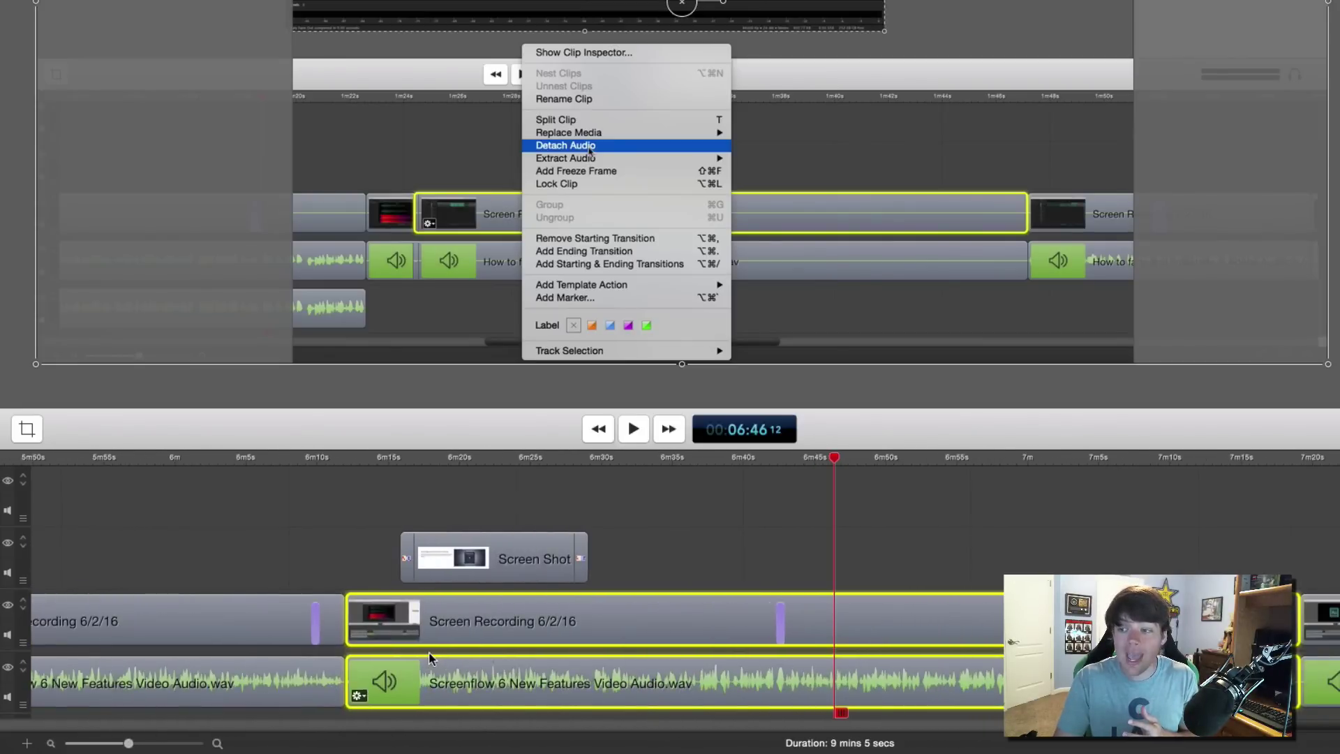
drag(424, 624, 360, 629)
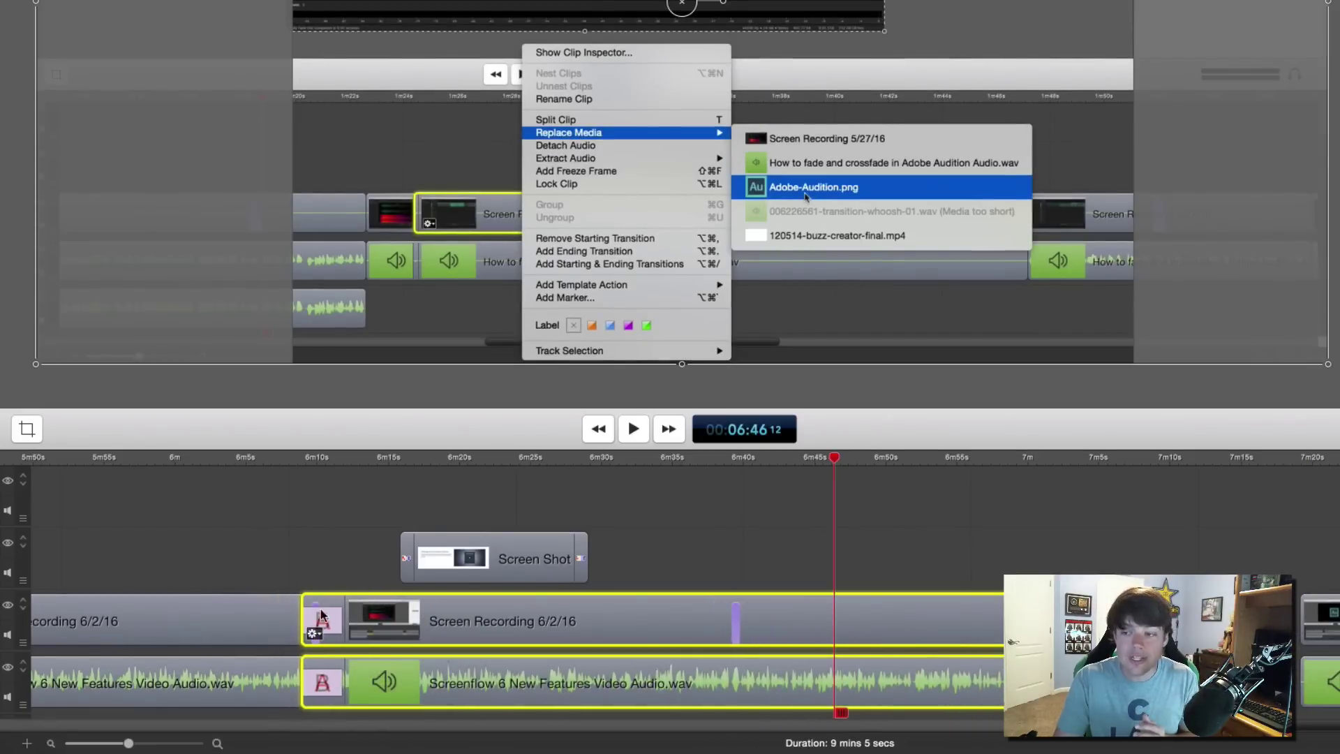
- Change the video transition at the start of the Screen Recording 6/2/16 clip to Plane and play it from about 6:08
click(305, 462)
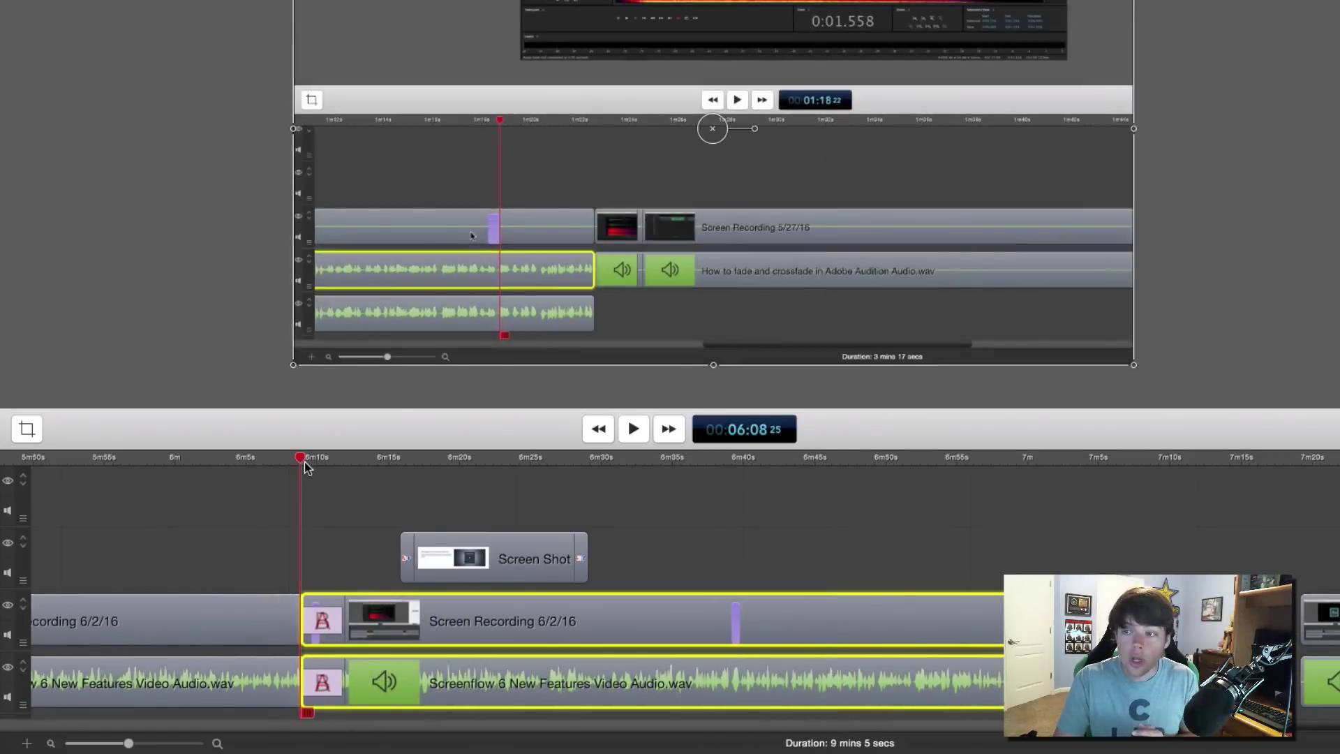
mouse_move(300, 462)
mouse_down()
mouse_move(349, 470)
mouse_move(293, 471)
mouse_up()
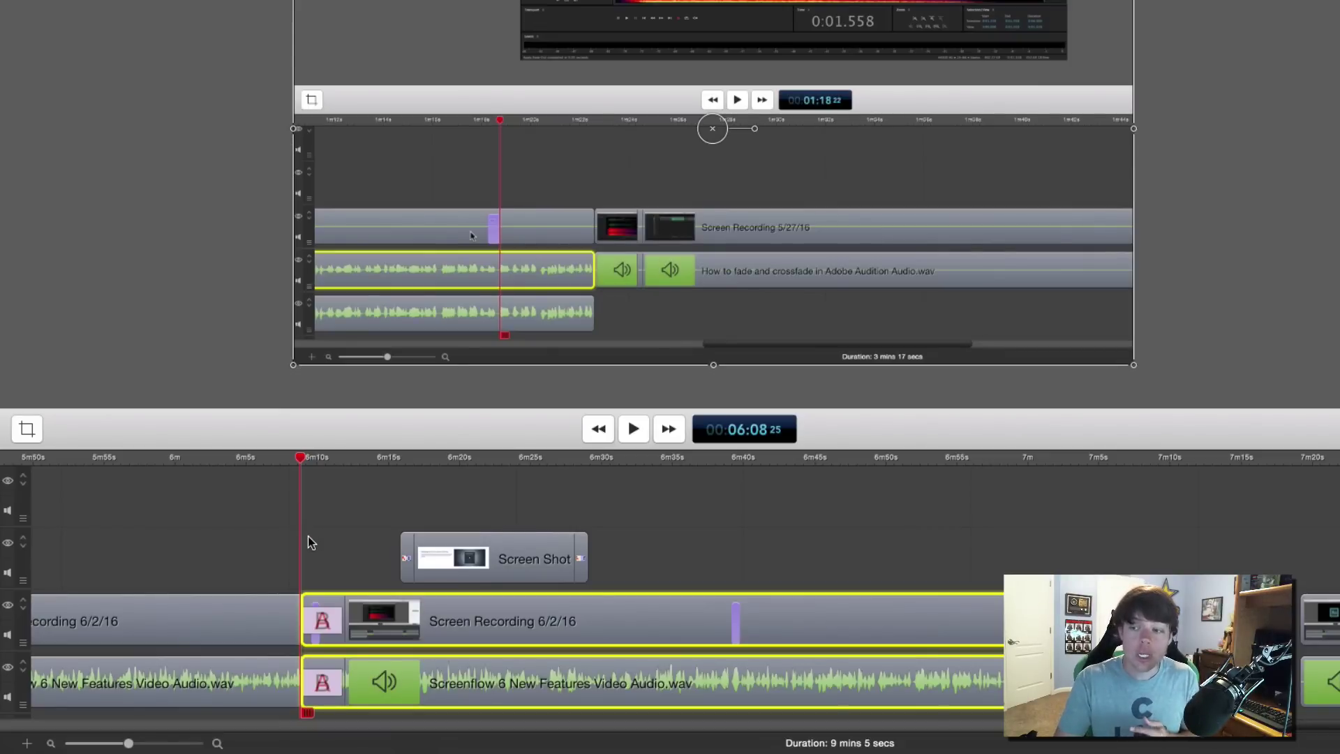
click(313, 633)
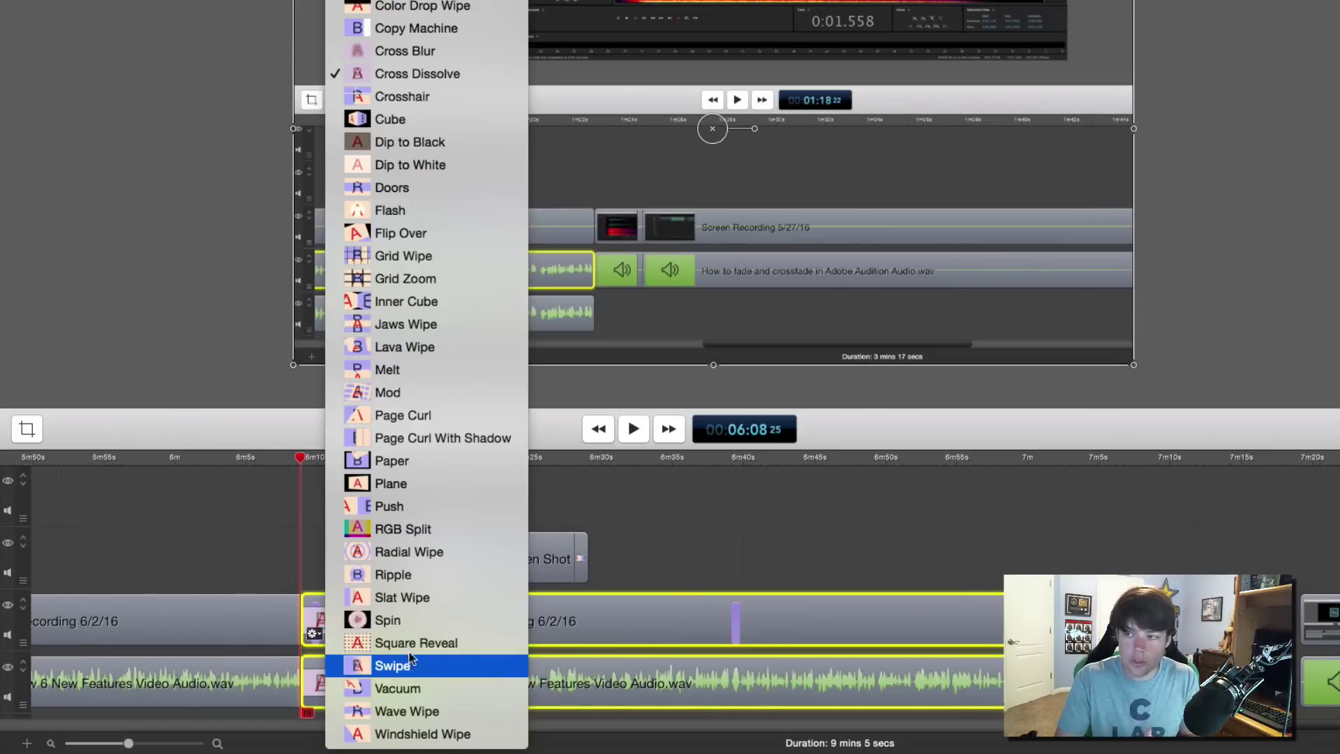
click(407, 483)
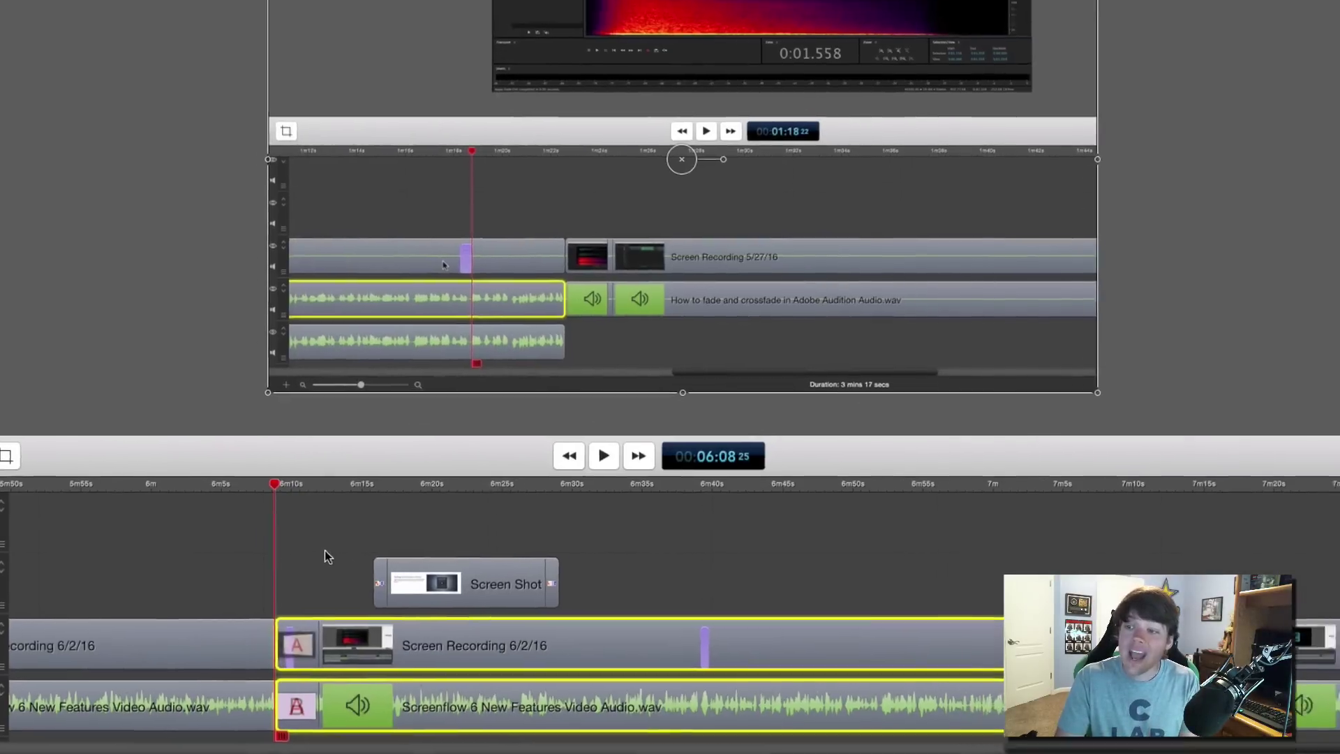
key(space)
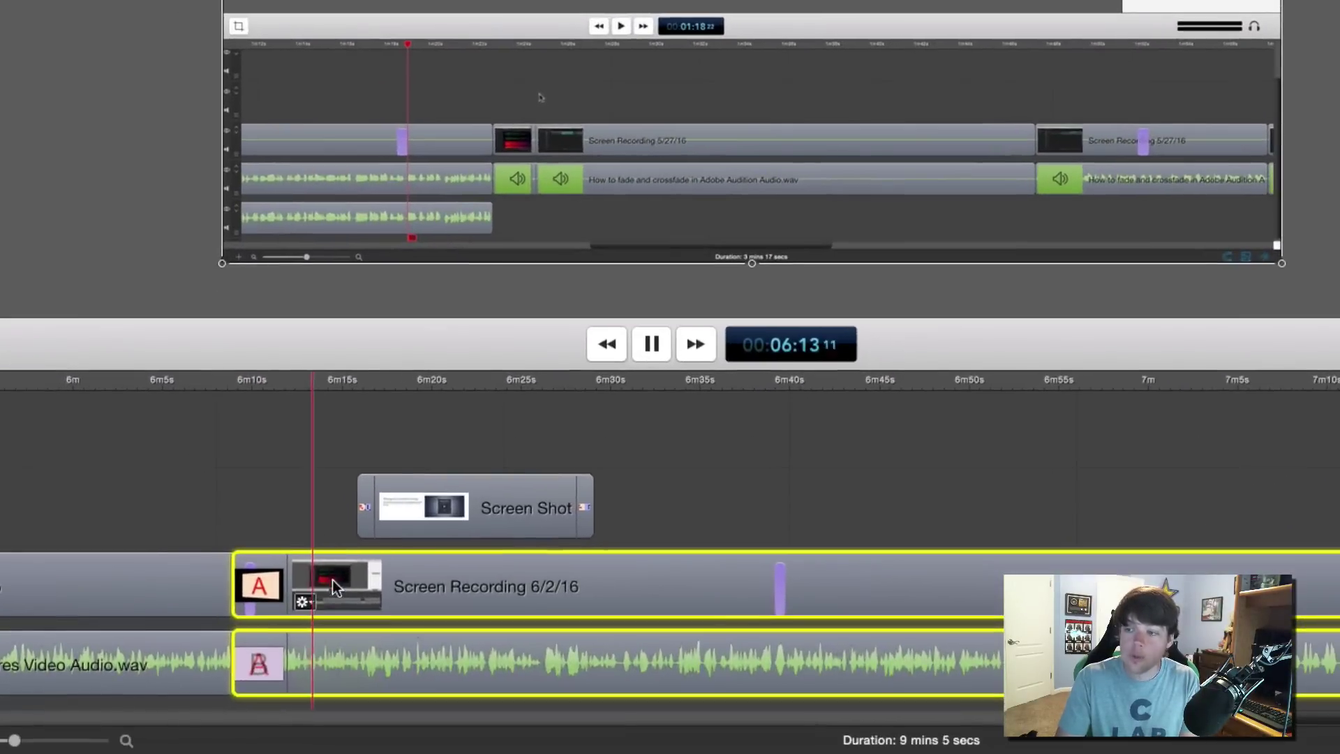
- Lengthen the overlap by sliding both selected clips further back, and slide them forward again to shorten the transitions to about 1.3 sec
drag(264, 727, 286, 728)
drag(366, 581, 250, 572)
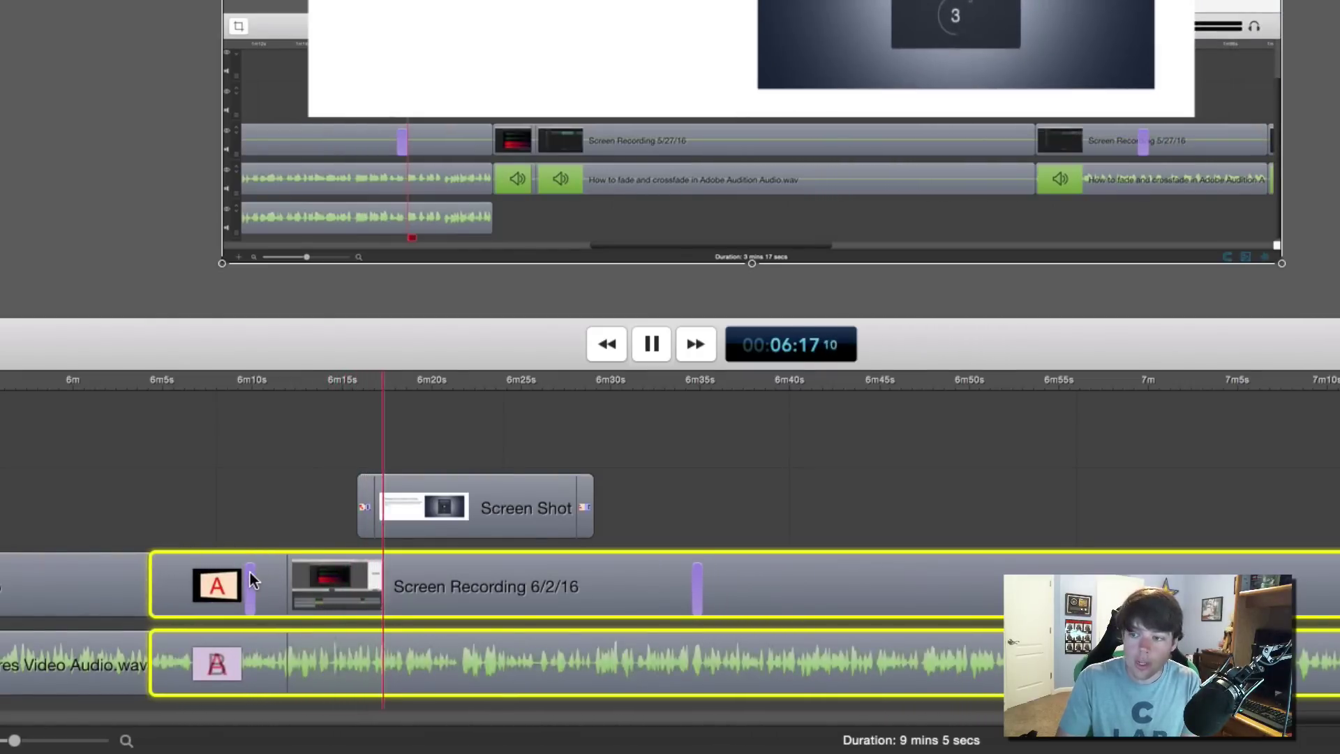
drag(250, 572, 366, 575)
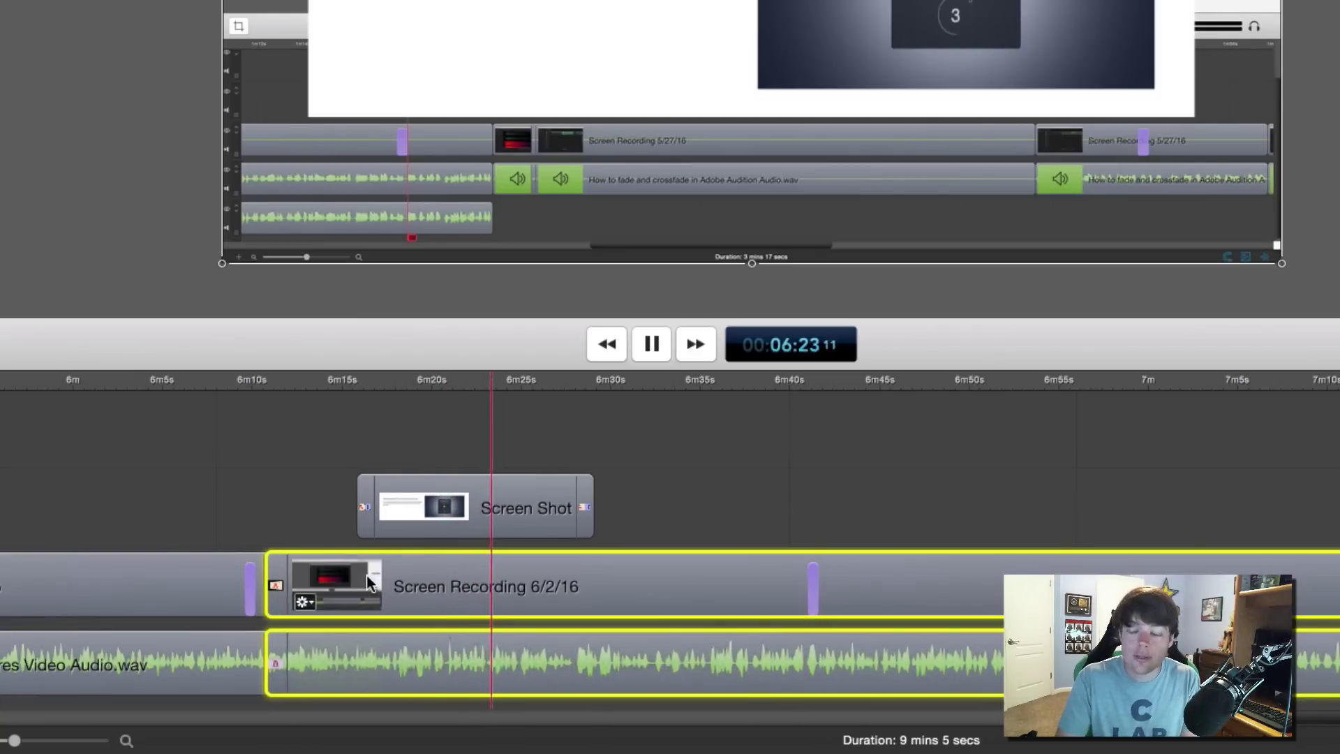
- Switch the video transition to Flip Over in the Transition Inspector and close the inspector
right_click(276, 585)
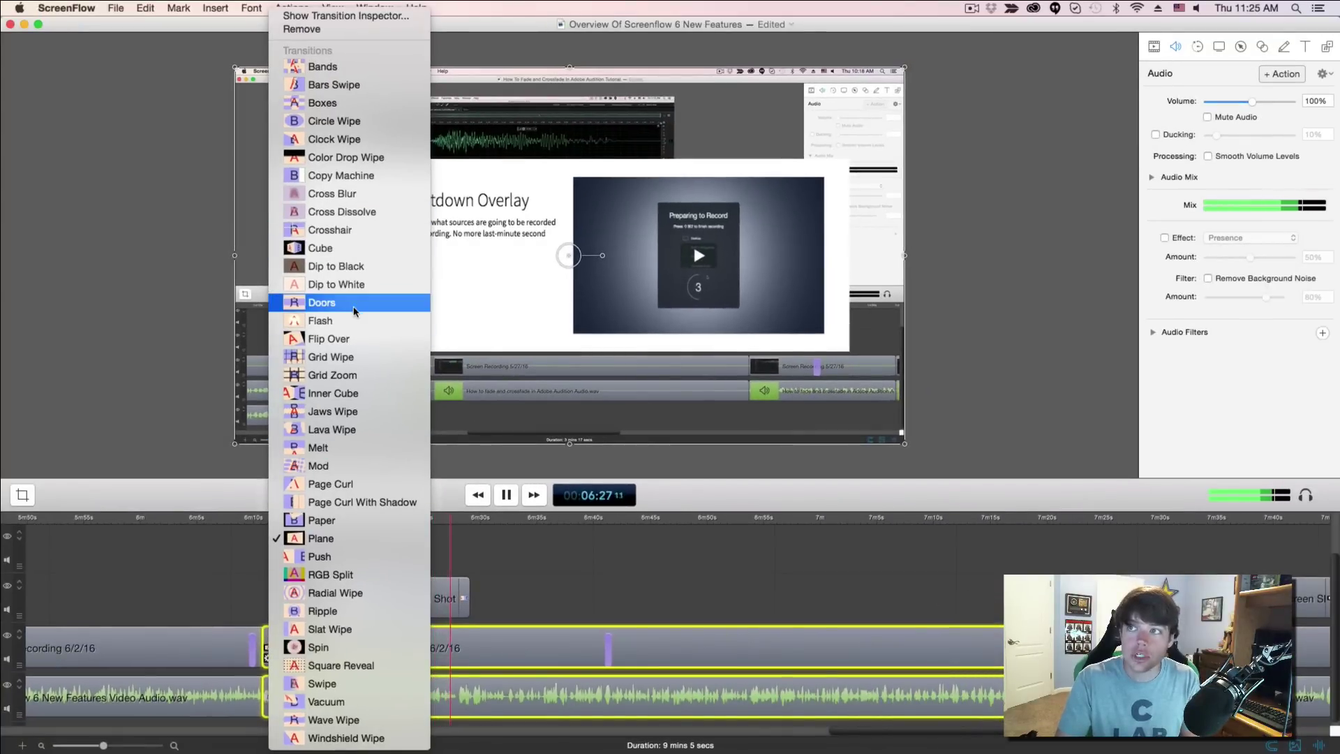
click(301, 16)
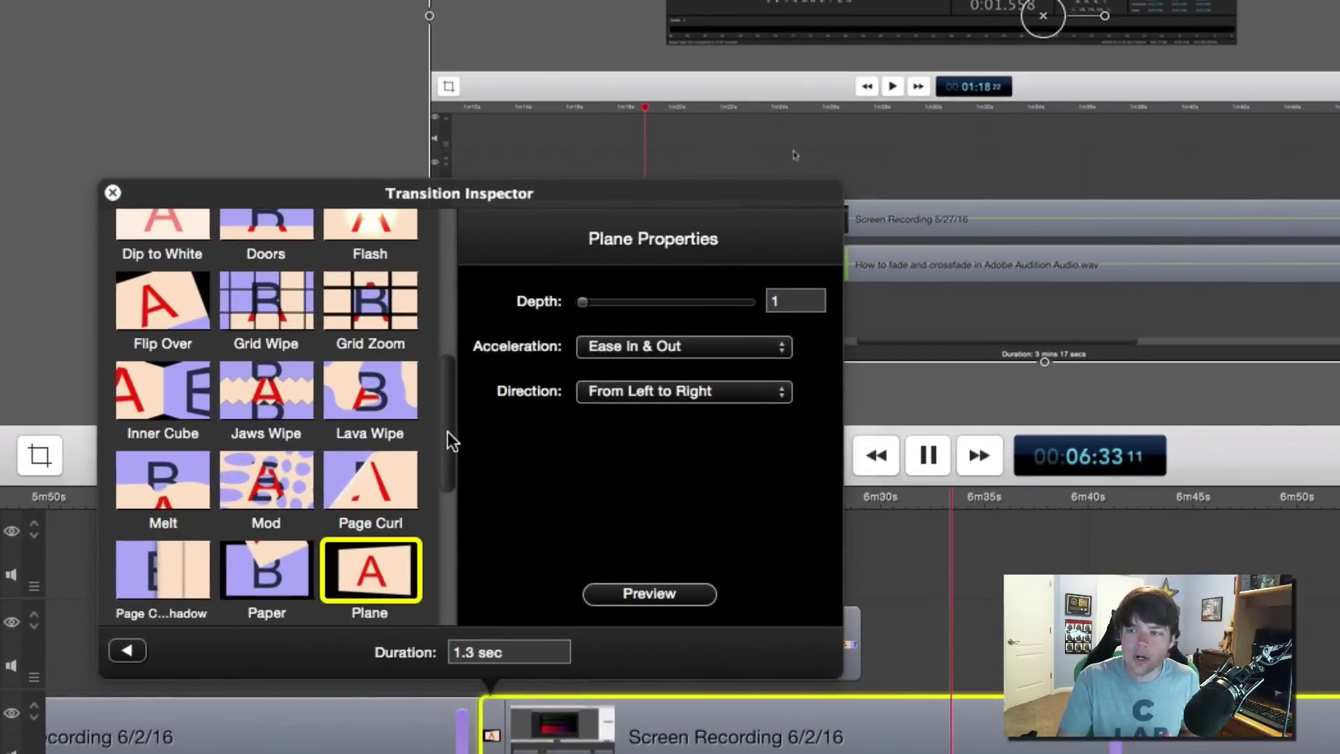
drag(447, 430, 446, 393)
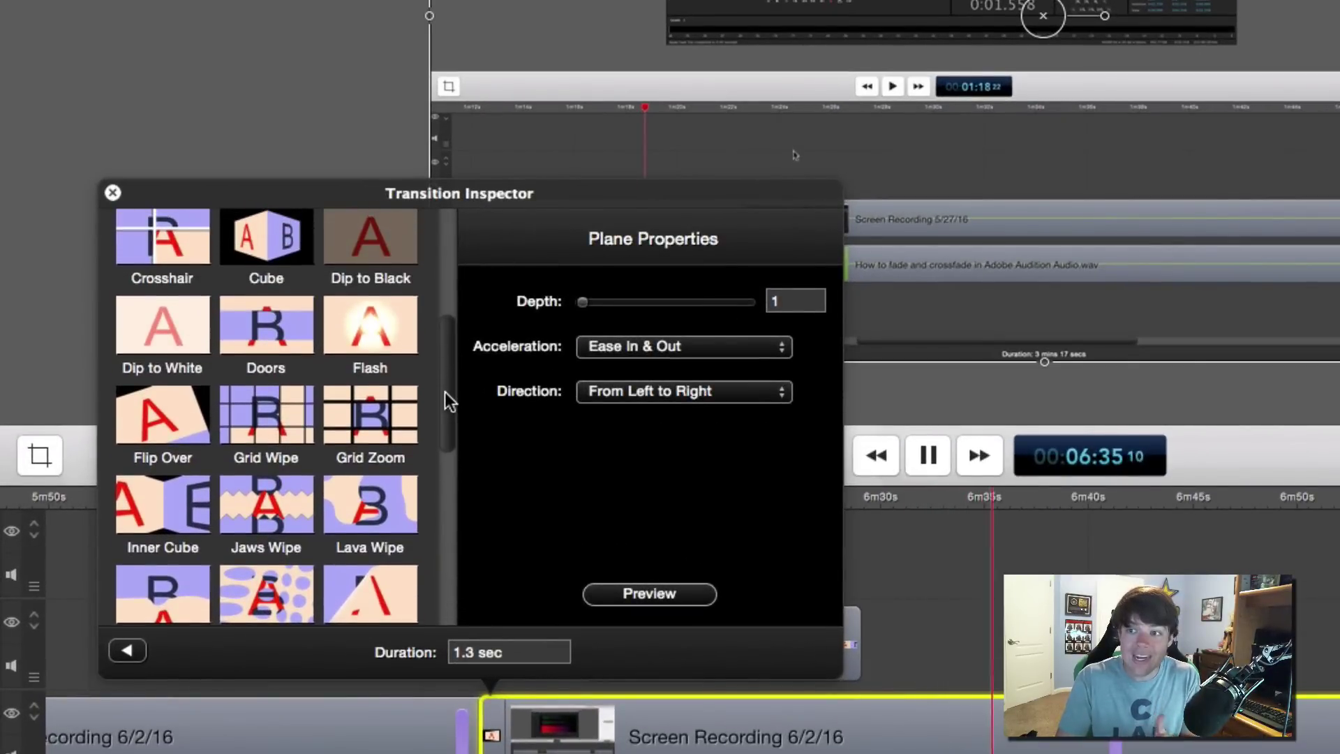
click(177, 437)
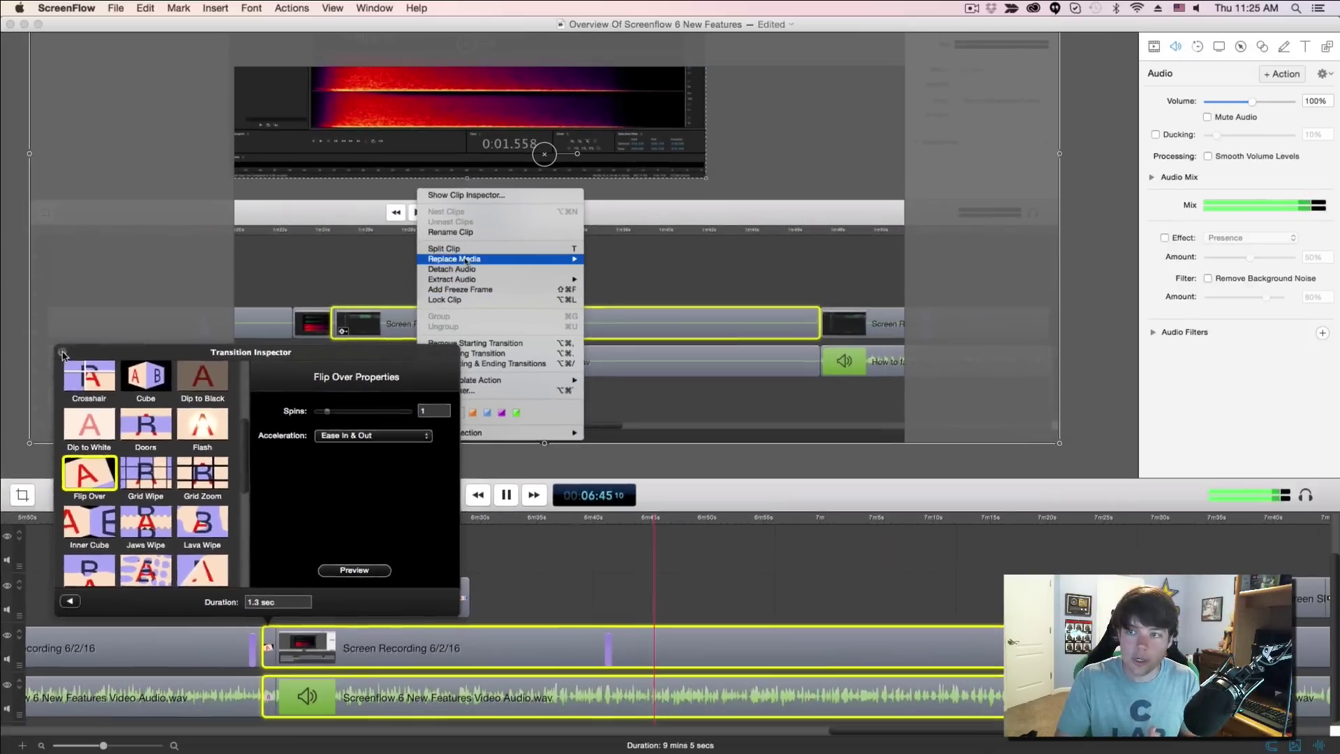
click(113, 192)
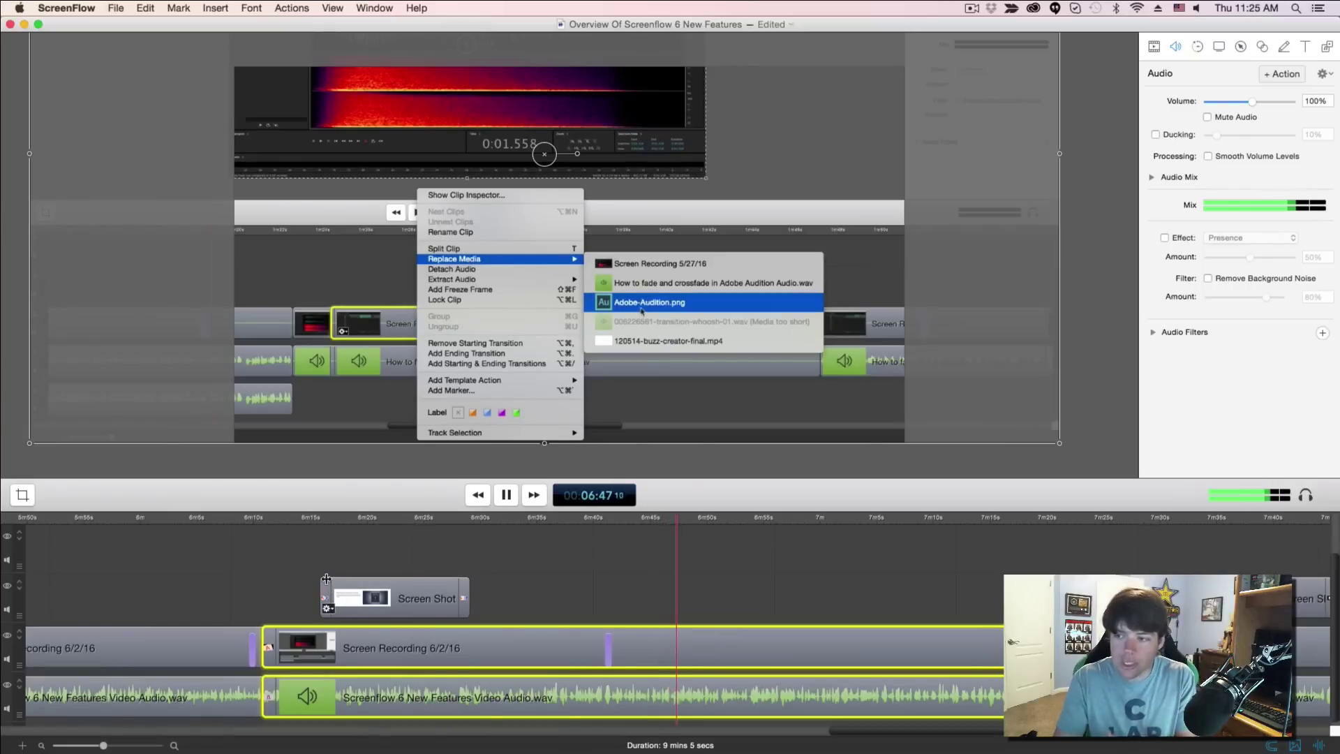
- Deselect all clips and stop playback at about 6:59
click(264, 552)
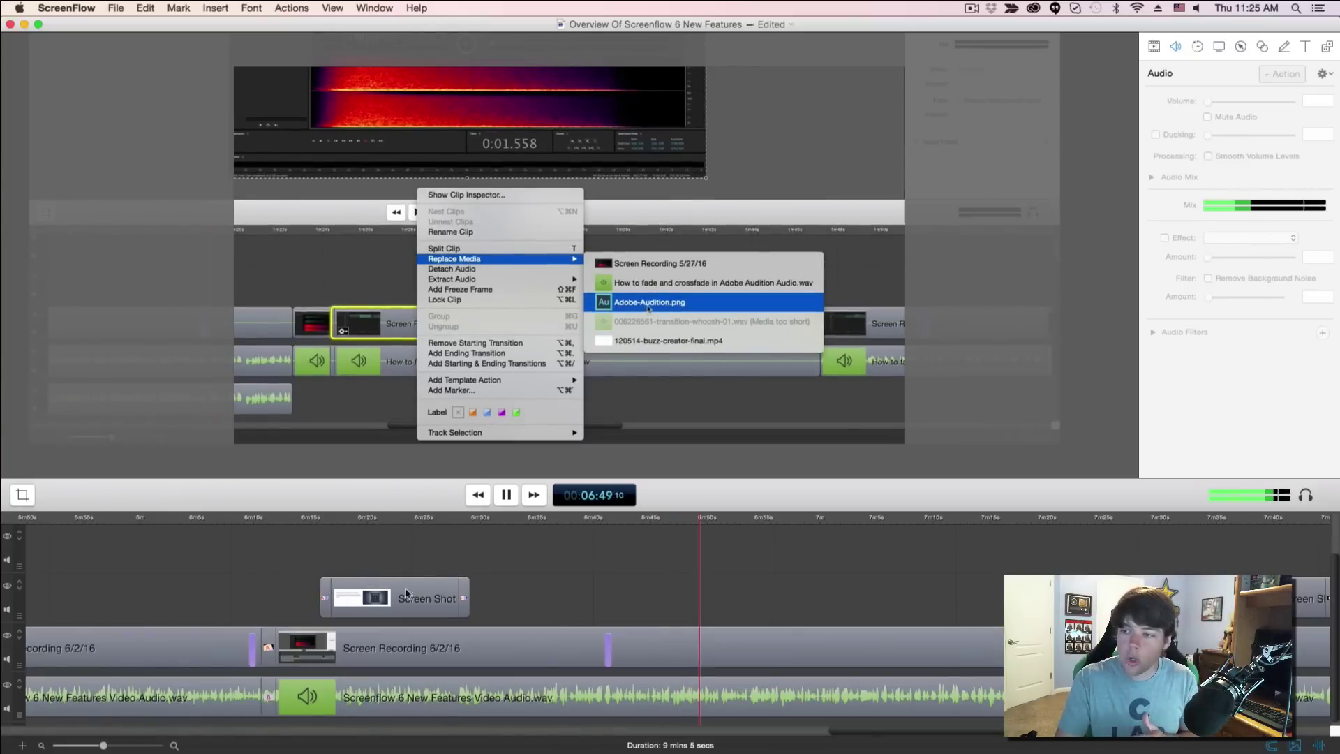
drag(262, 549, 420, 568)
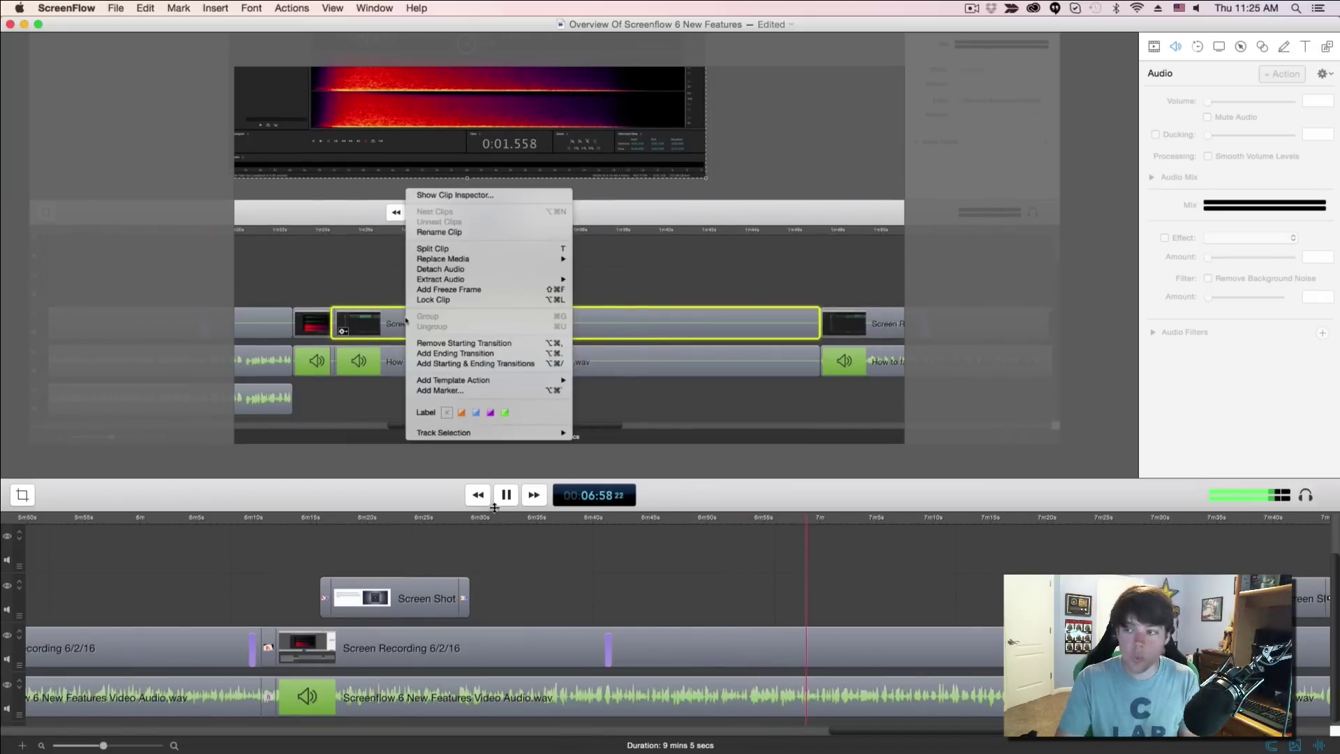
key(space)
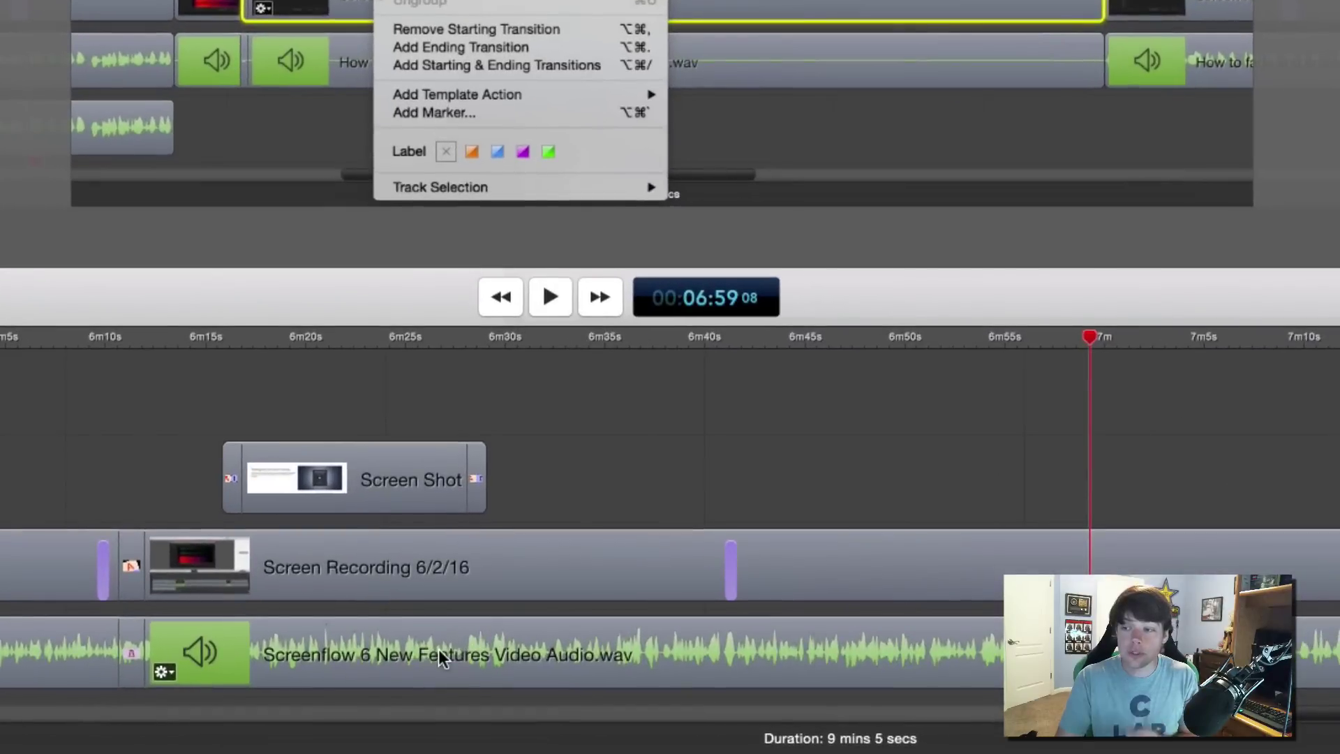
- Show the Video properties of the Screen Recording 6/2/16 clip and slide that clip forward off its overlap with the preceding one
click(422, 652)
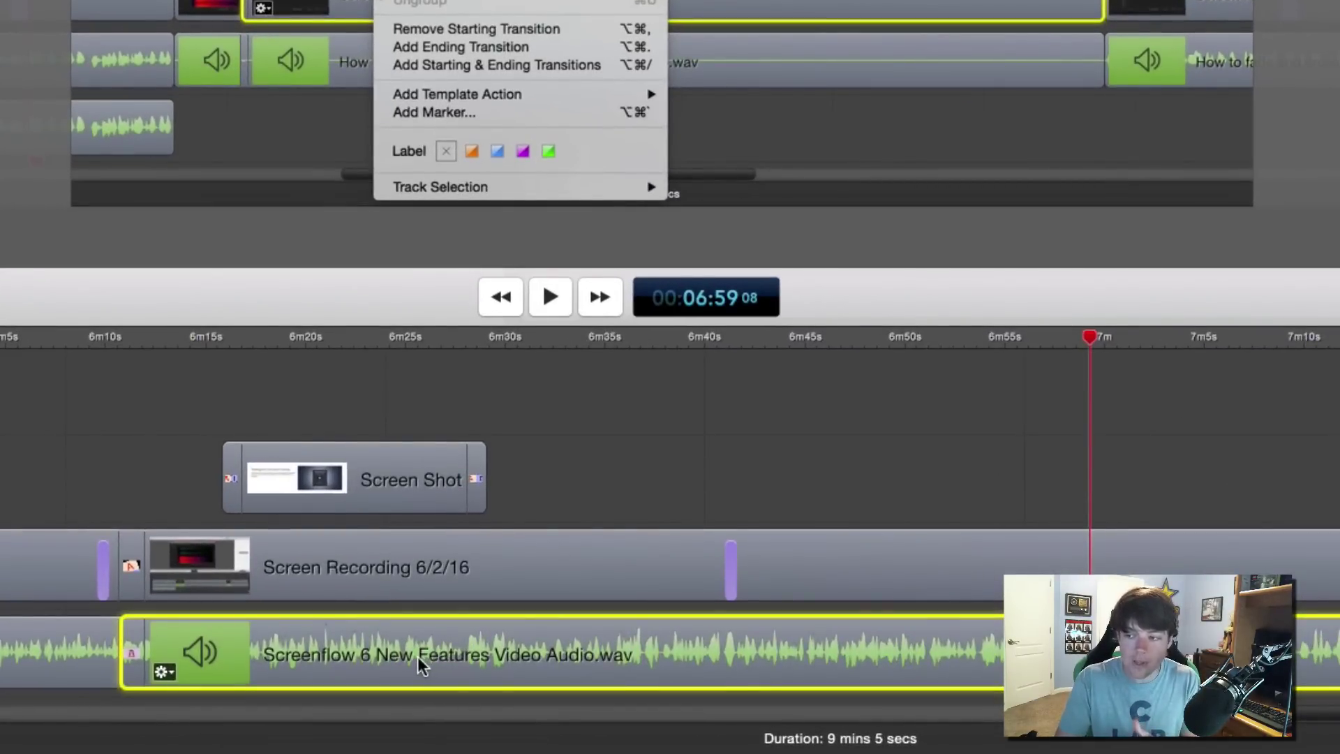
click(354, 571)
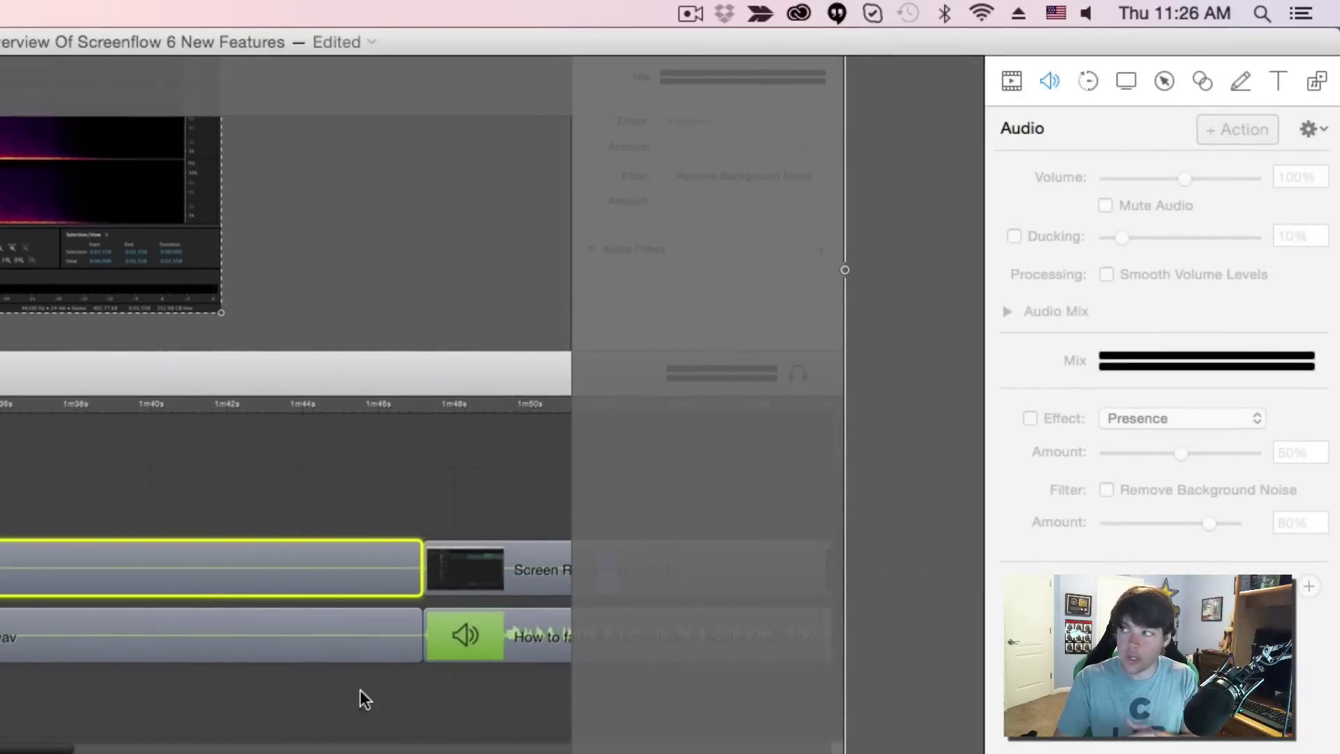
click(1012, 82)
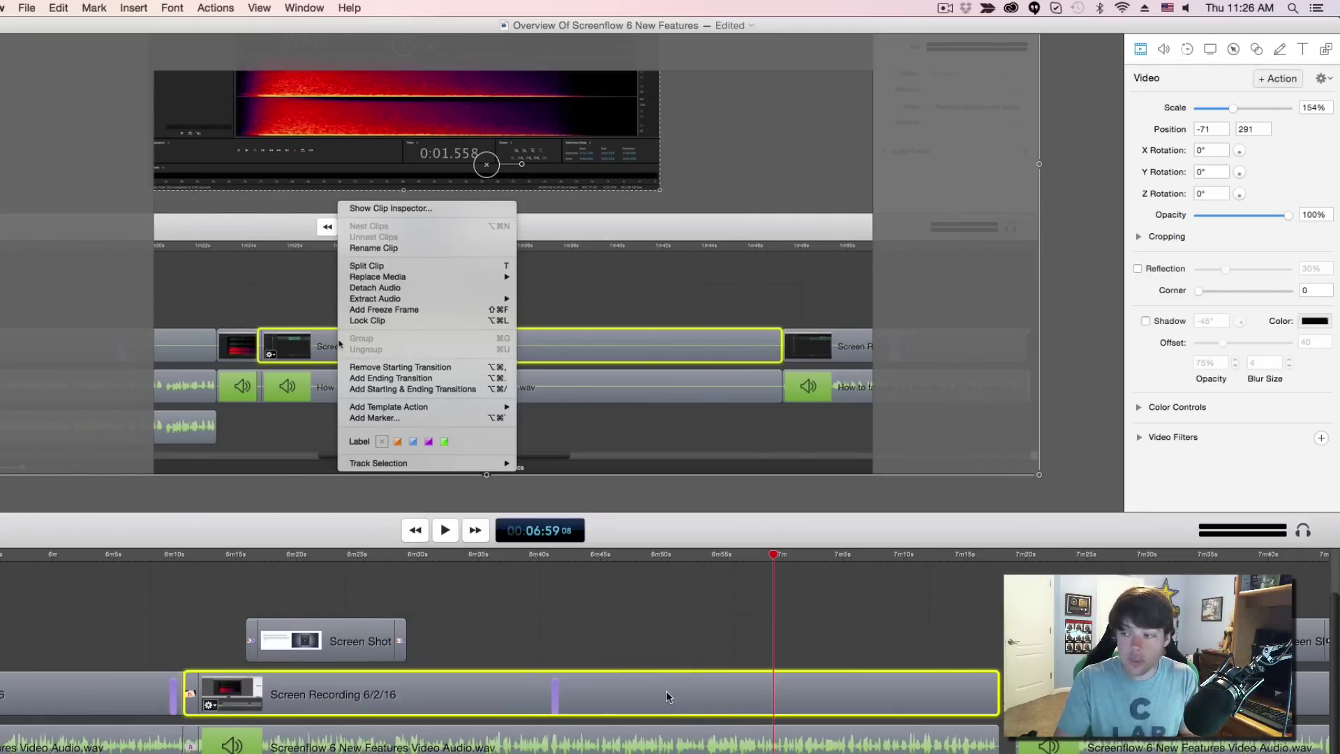
drag(702, 686, 718, 689)
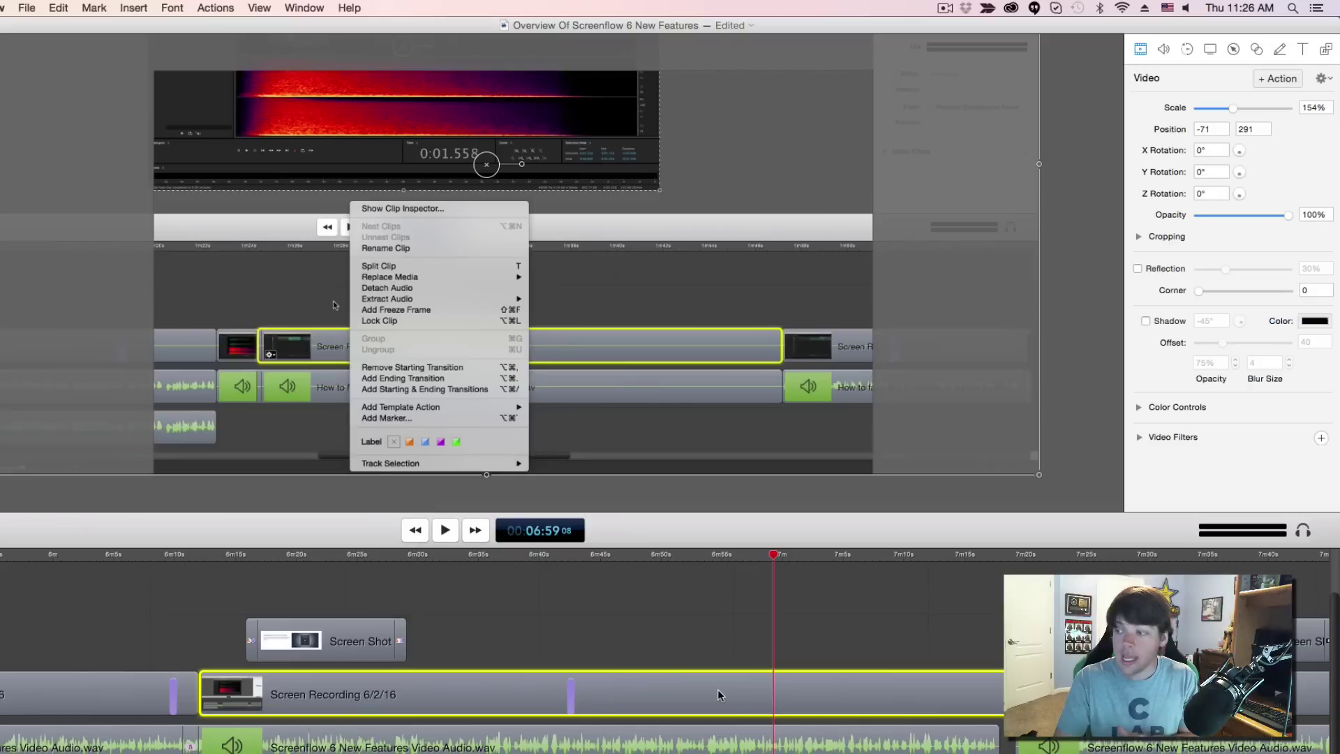
- Add a video action to the Screen Recording 6/2/16 clip at about 6:53 and set its scale to 275%
drag(773, 558, 707, 578)
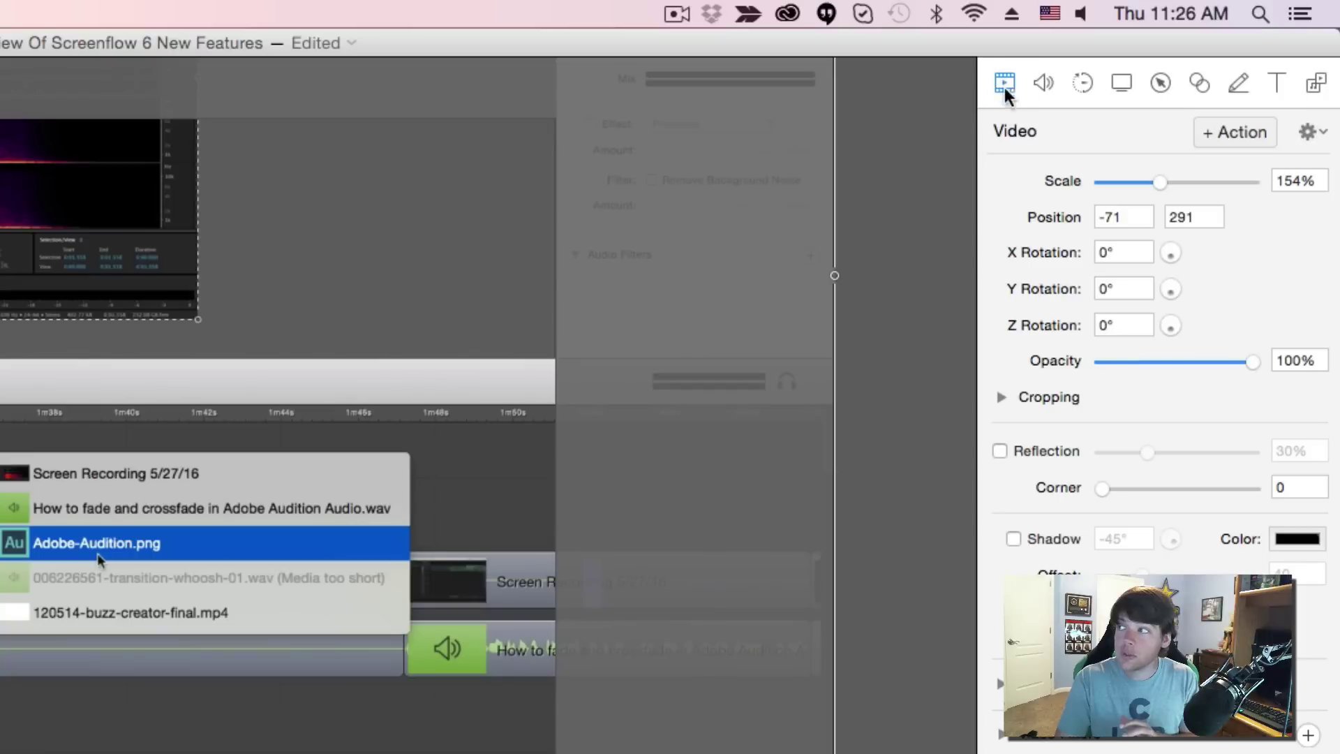
click(1219, 143)
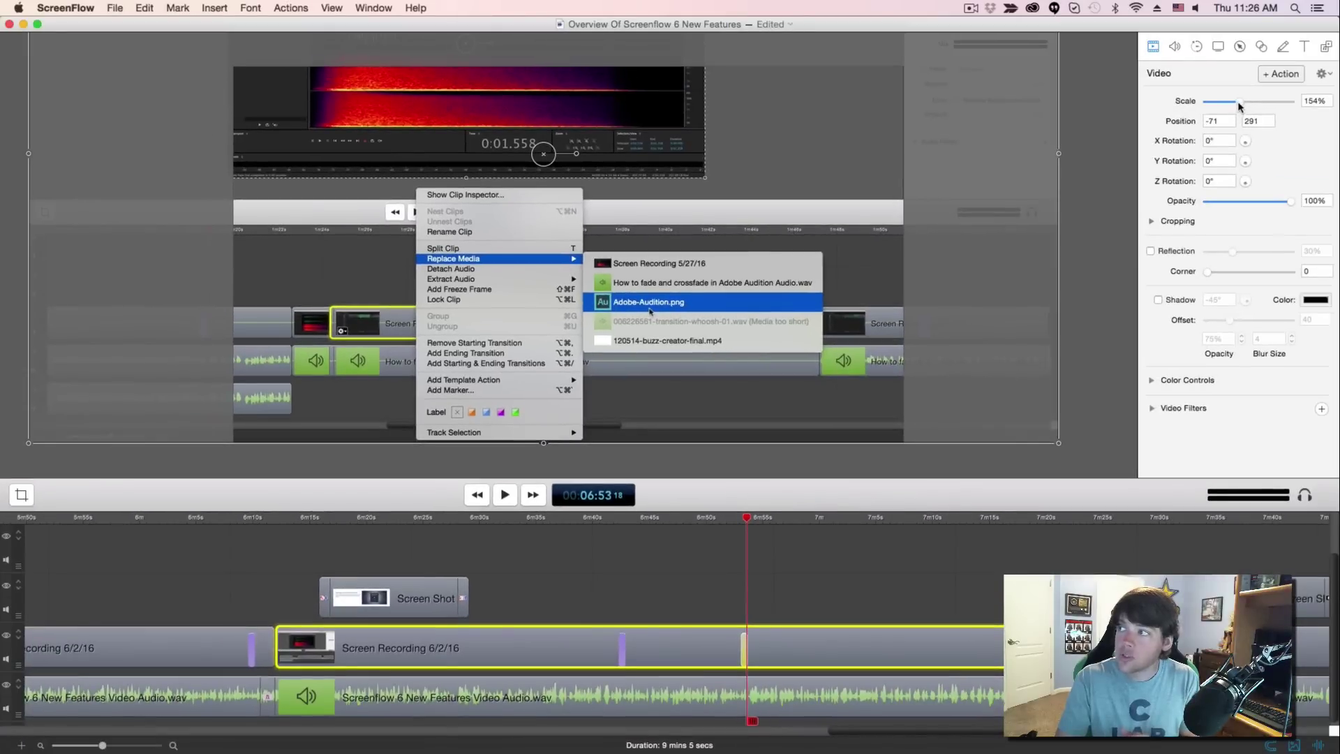
mouse_move(1240, 103)
mouse_down()
mouse_move(1227, 103)
mouse_move(1266, 109)
mouse_up()
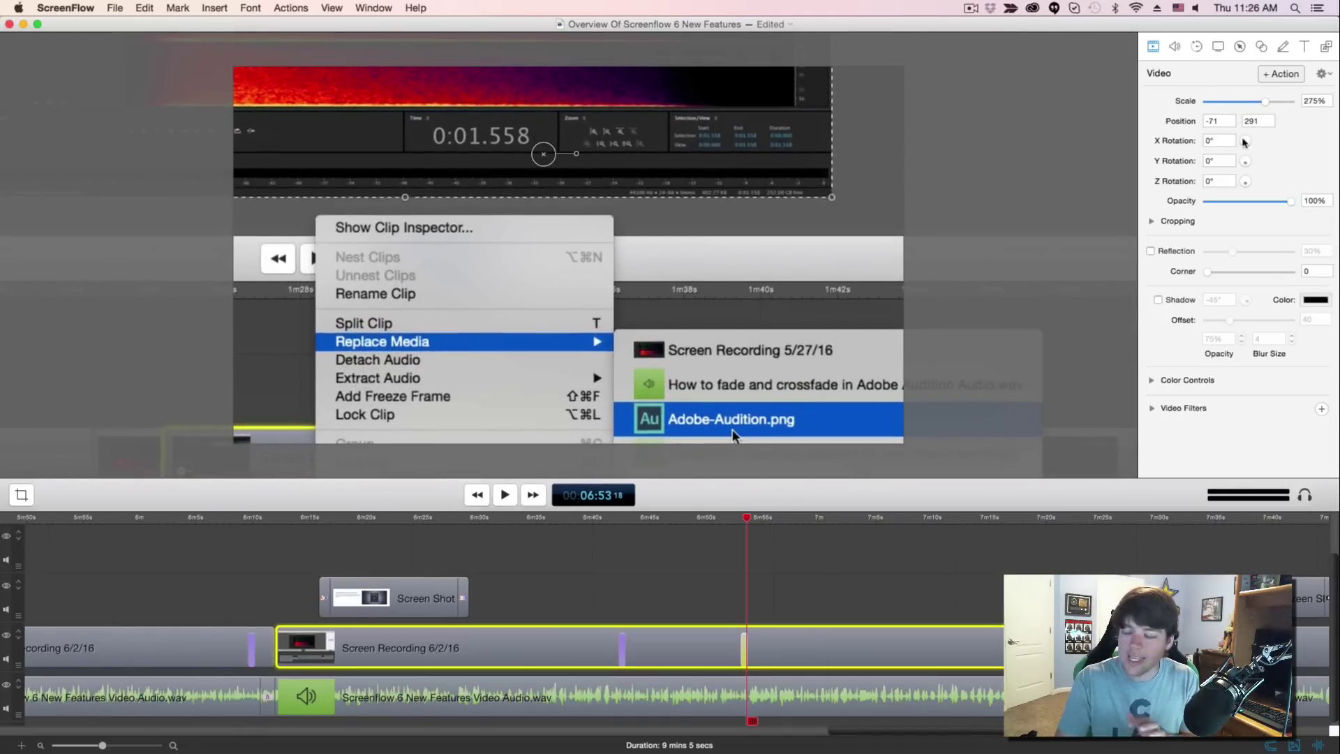
- Play the scale action from about 6:52 and stop once it has passed
click(733, 525)
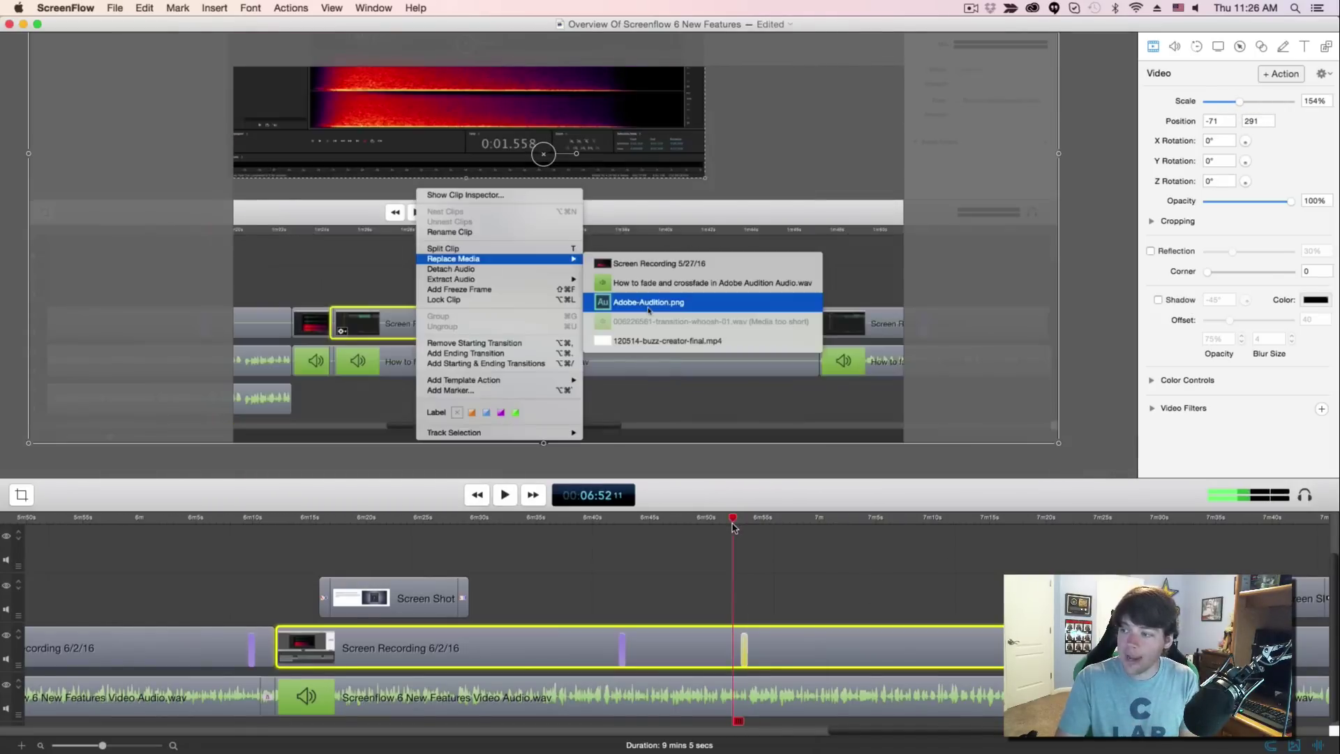
key(space)
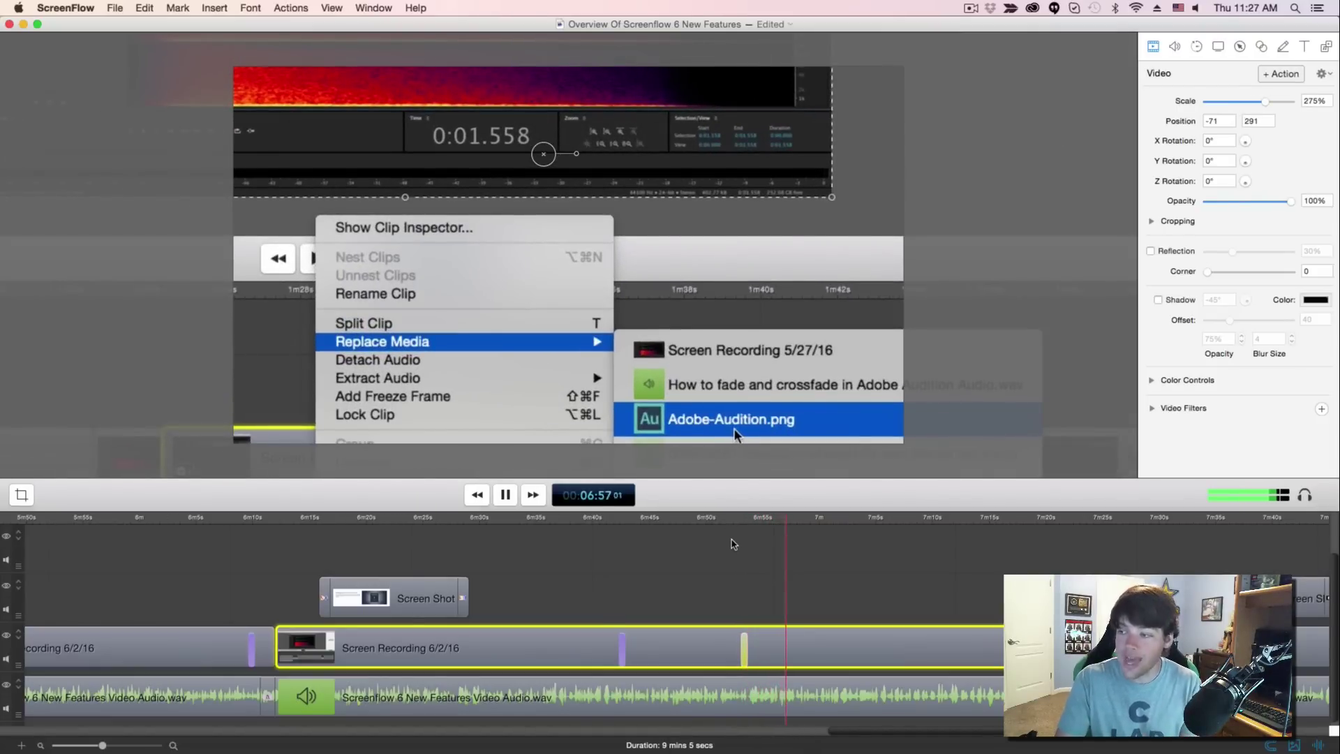
key(space)
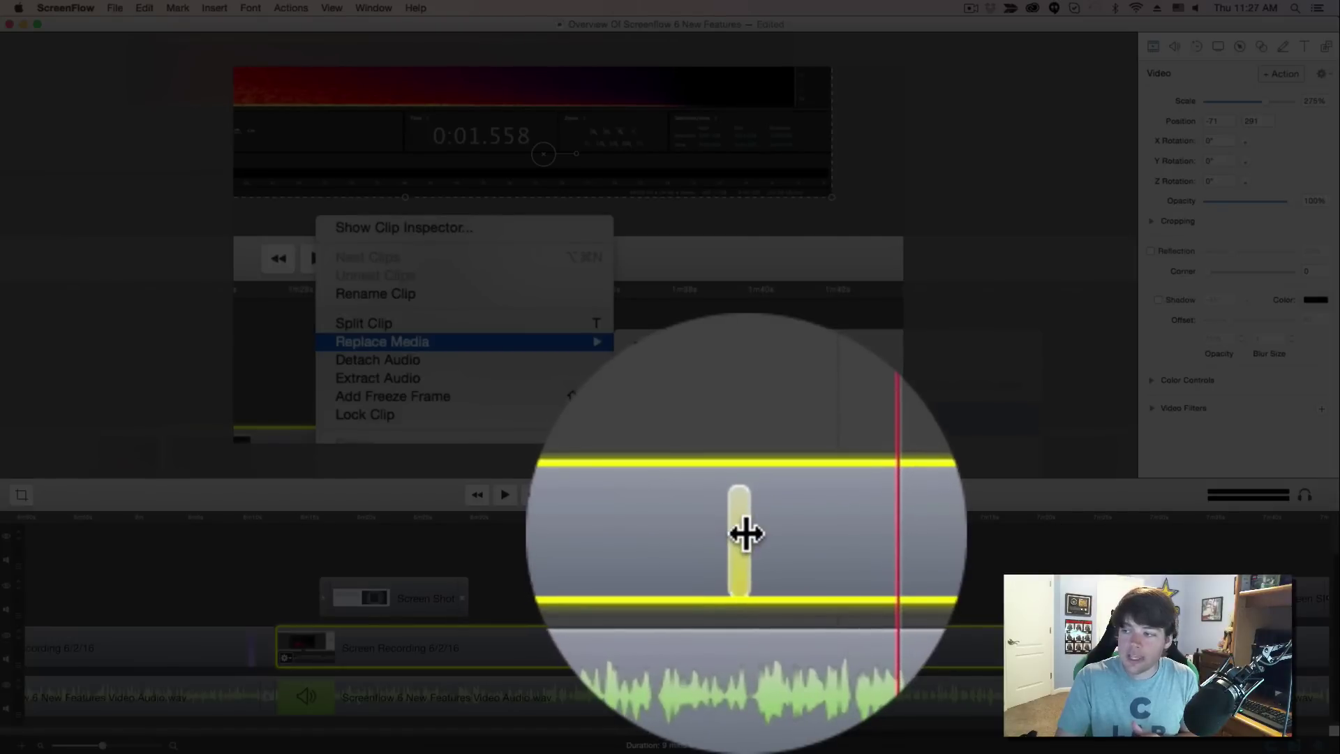
- Stretch the video action to a duration of about 2.8 sec and replay the slower zoom from just before it
drag(747, 649, 772, 649)
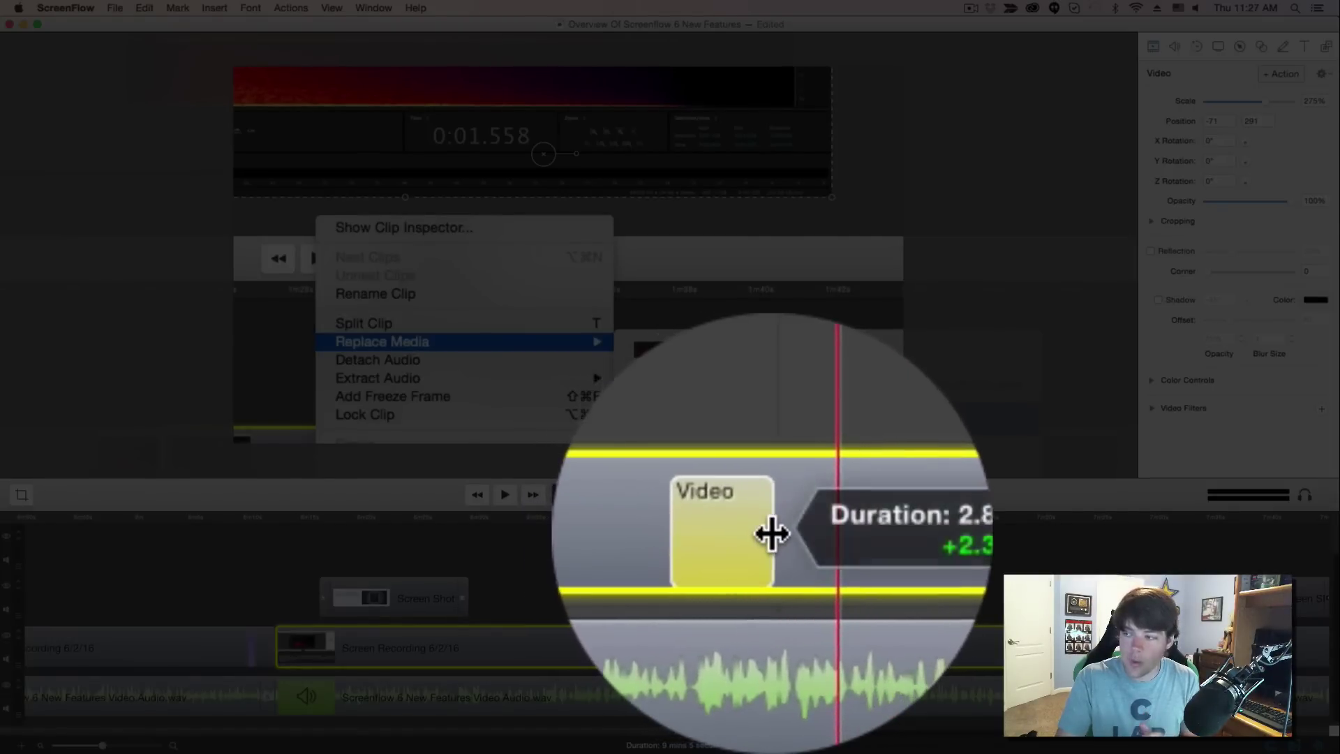
click(741, 522)
key(space)
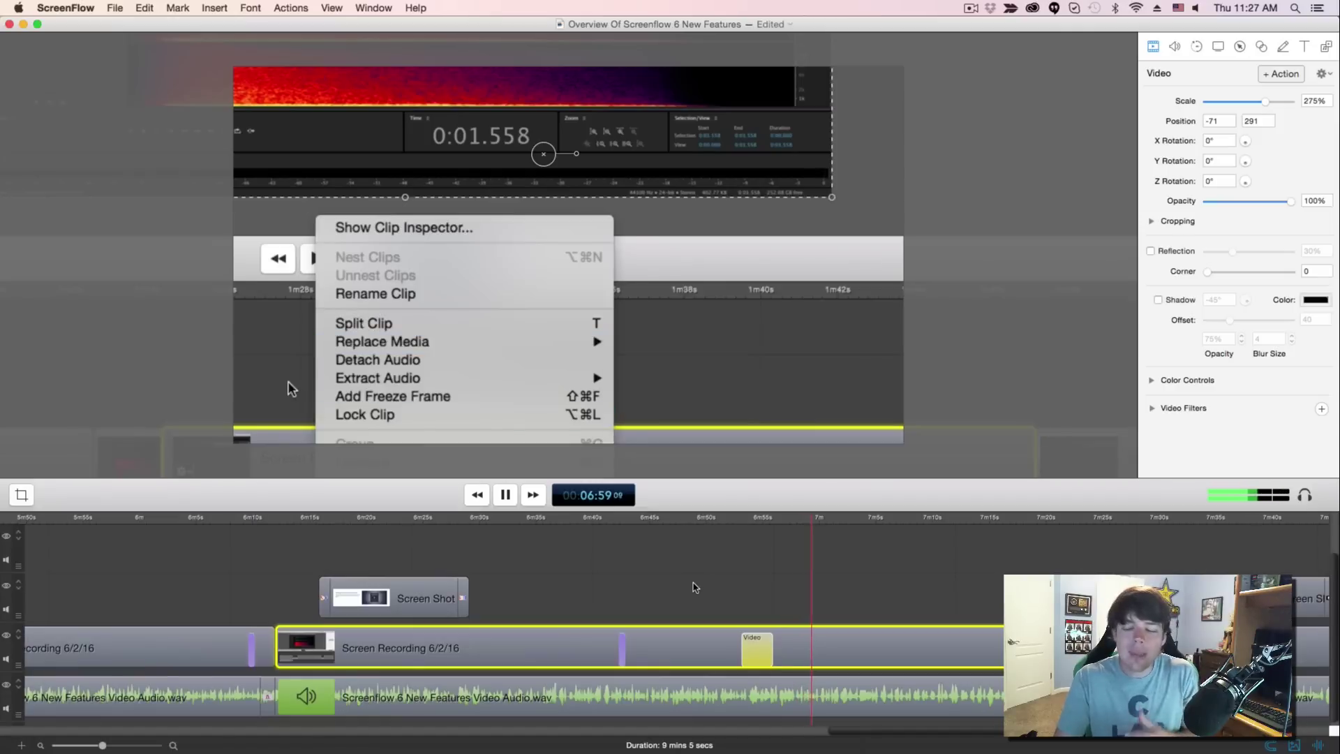
key(space)
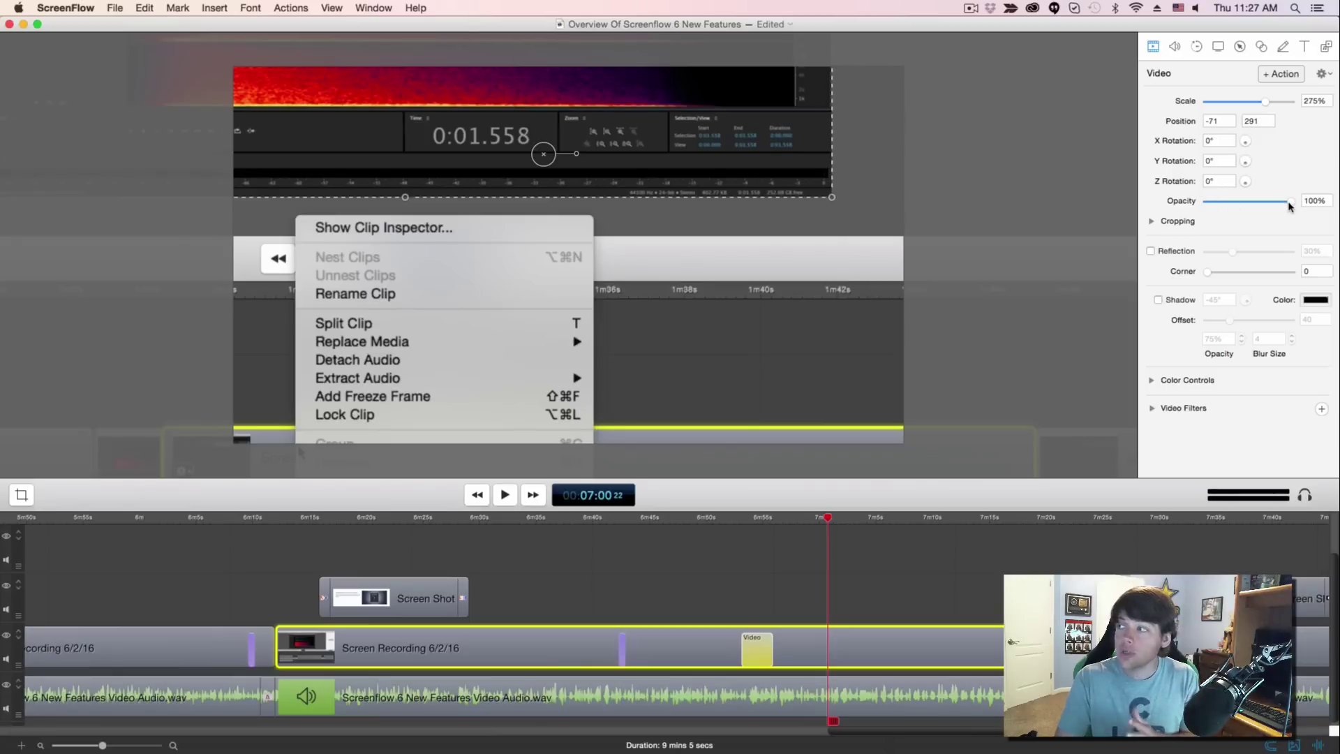
mouse_move(1290, 203)
mouse_down()
mouse_move(1250, 203)
mouse_move(1297, 212)
mouse_up()
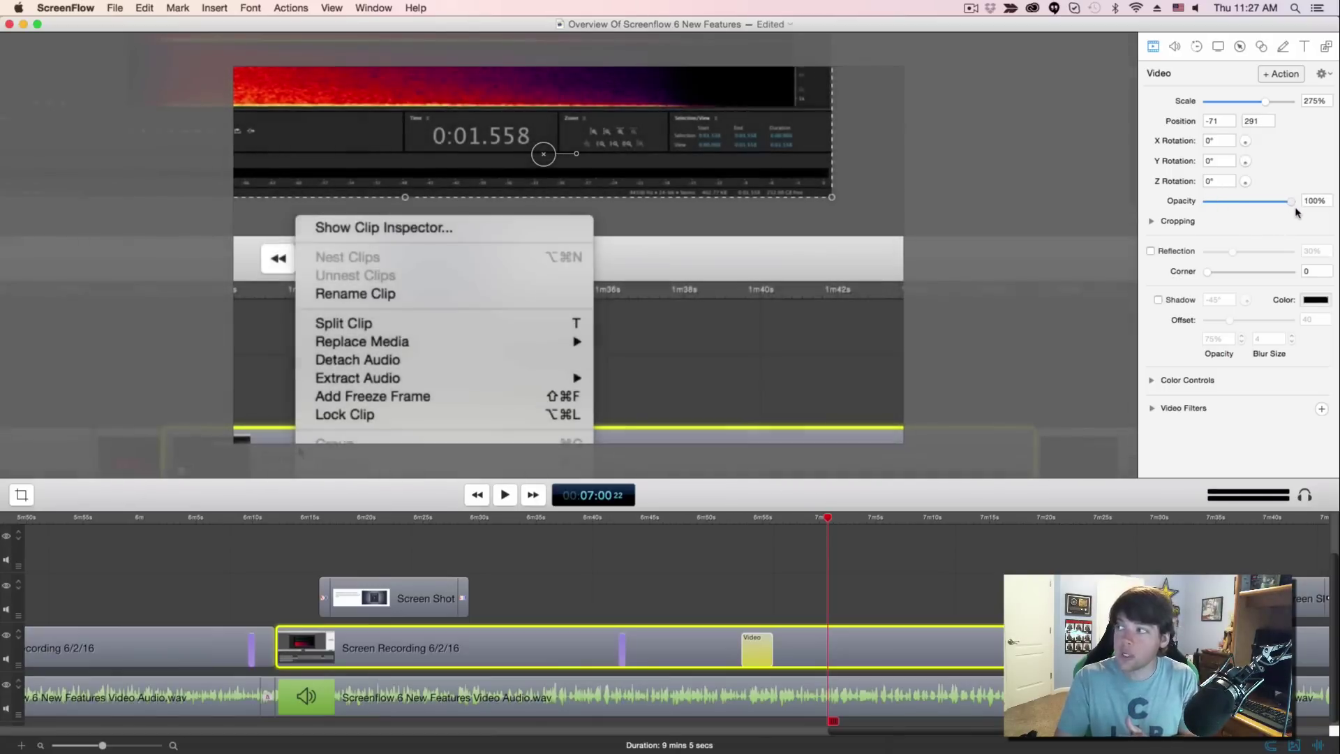
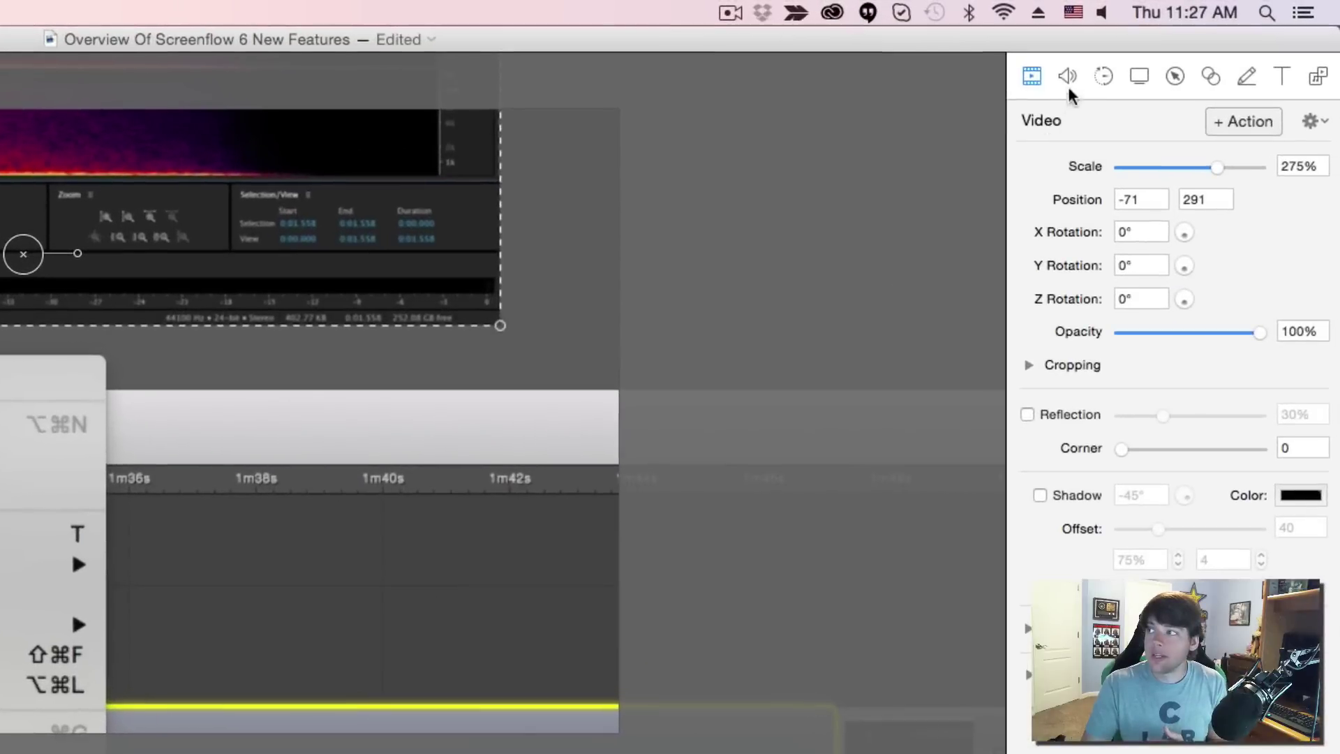
- Set the volume of the Screenflow 6 New Features Video Audio.wav clip to 92%, and mute and unmute it
click(1070, 80)
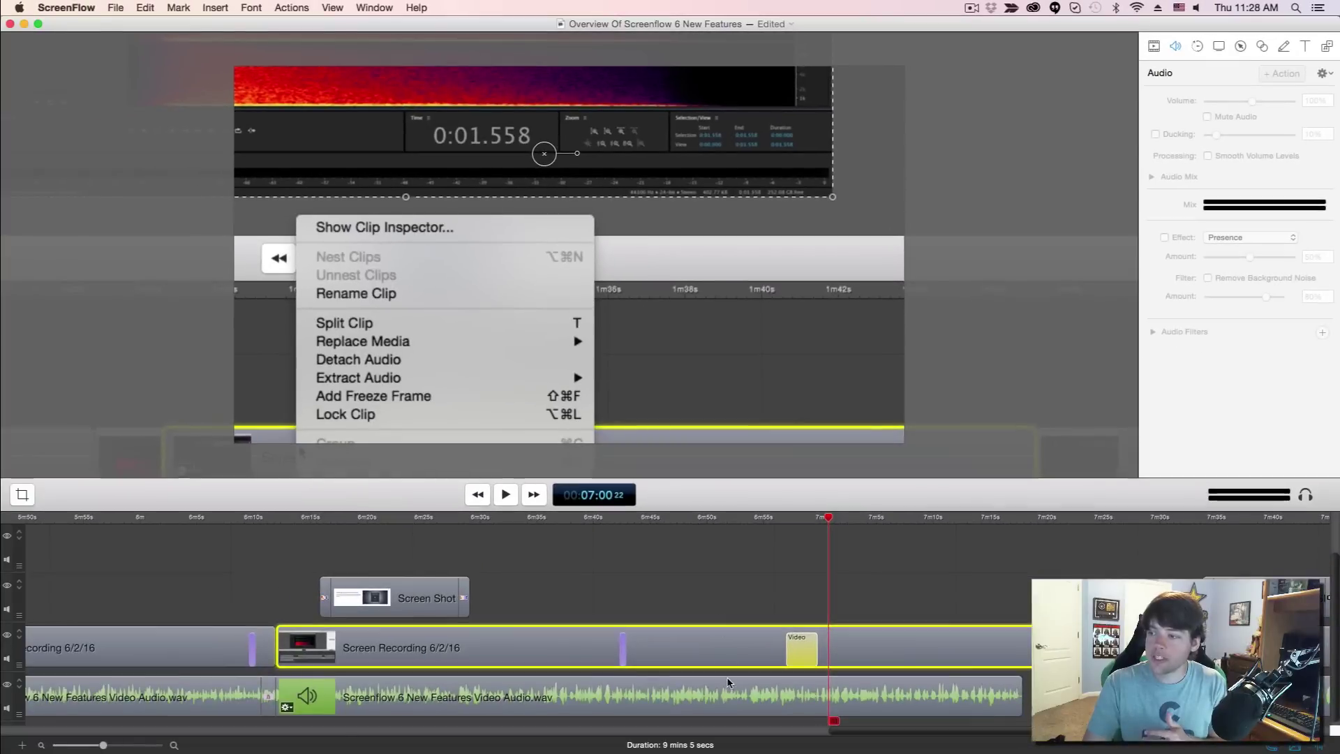
click(727, 696)
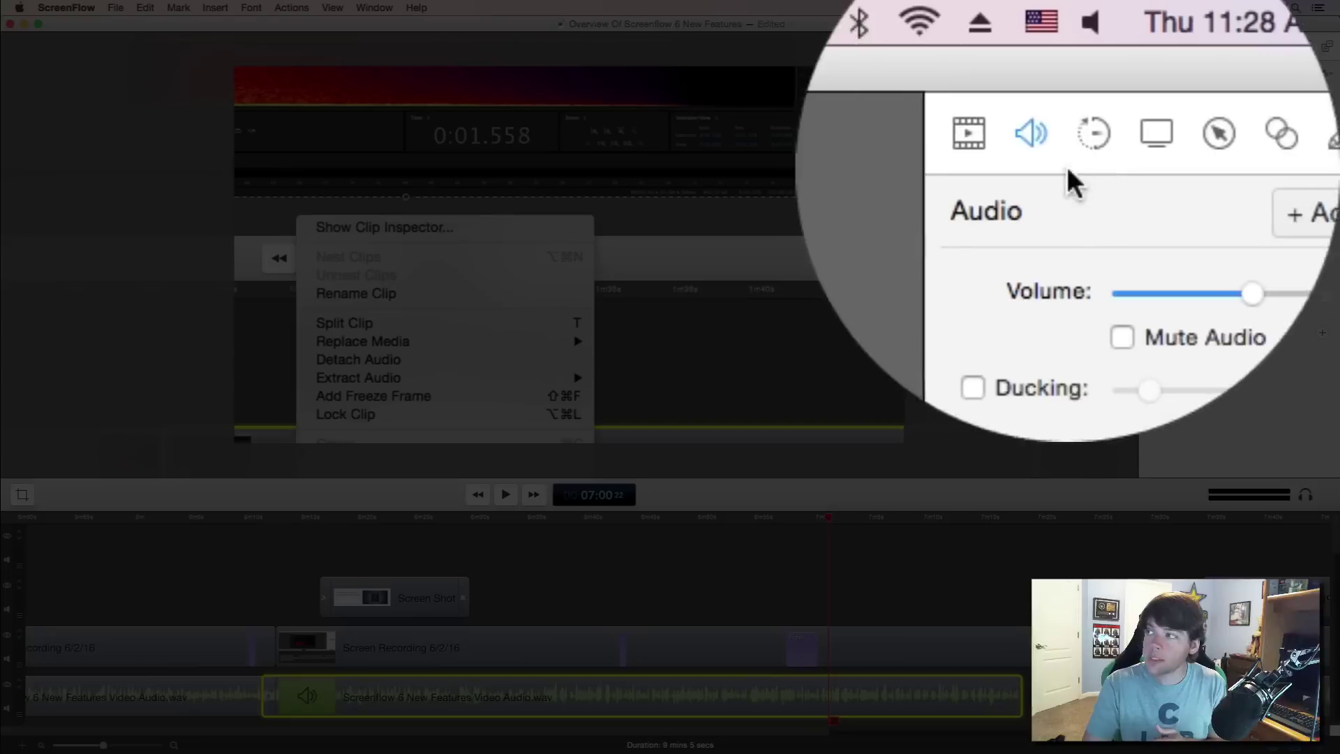
mouse_move(1078, 270)
mouse_down()
mouse_move(1068, 278)
mouse_move(1095, 287)
mouse_up()
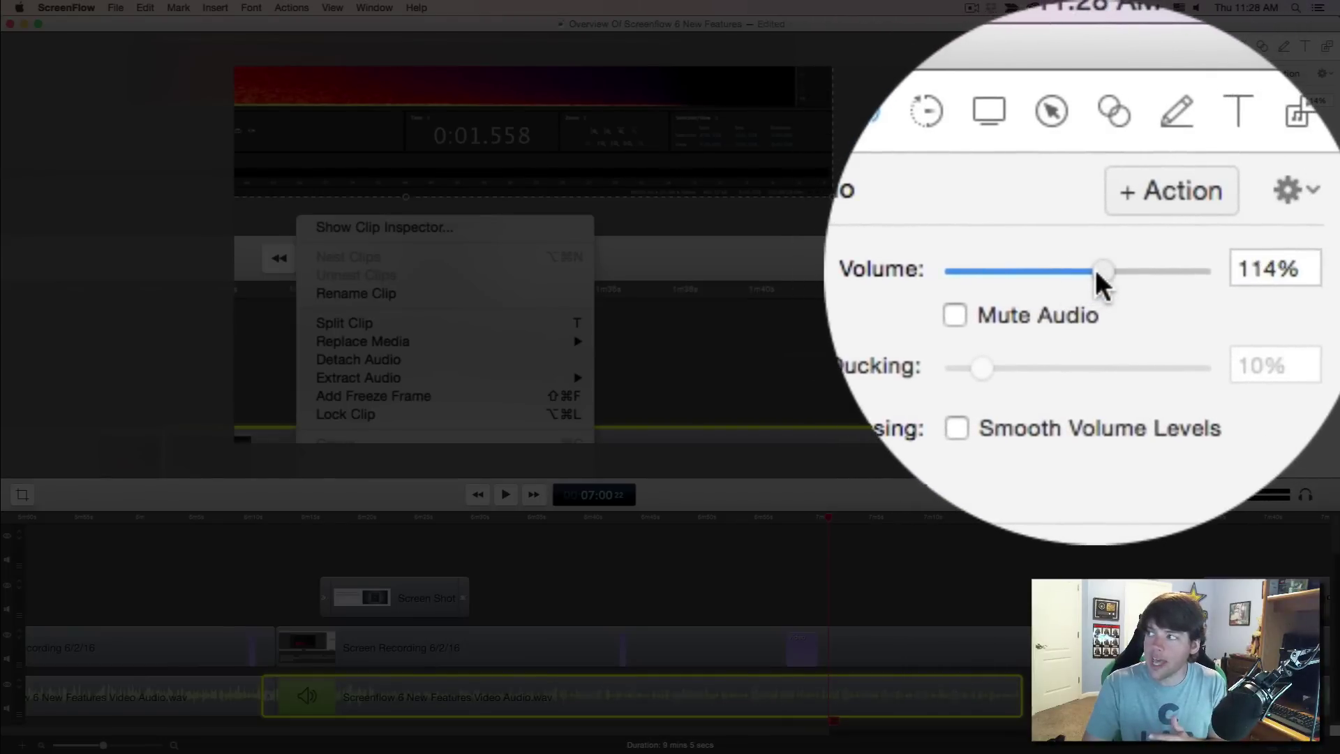
drag(1255, 99, 1257, 105)
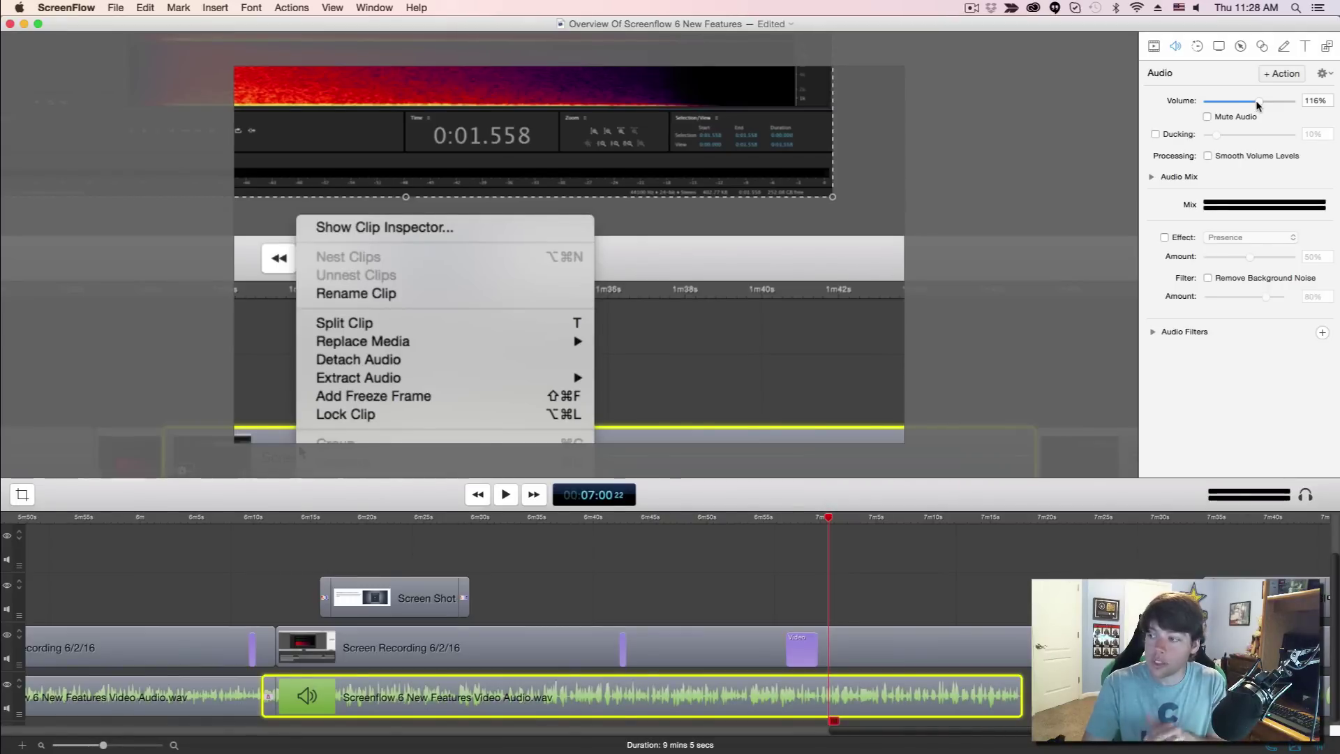
drag(1256, 102, 1249, 103)
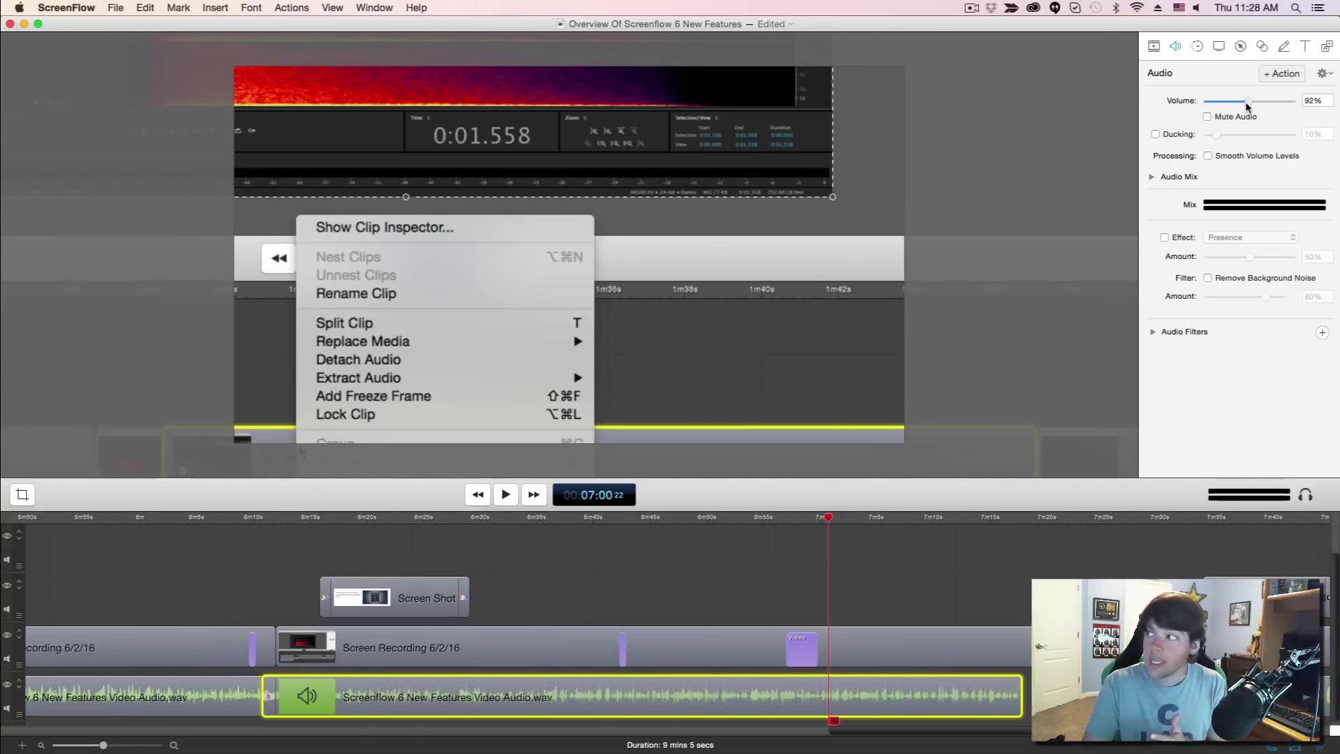
click(1208, 117)
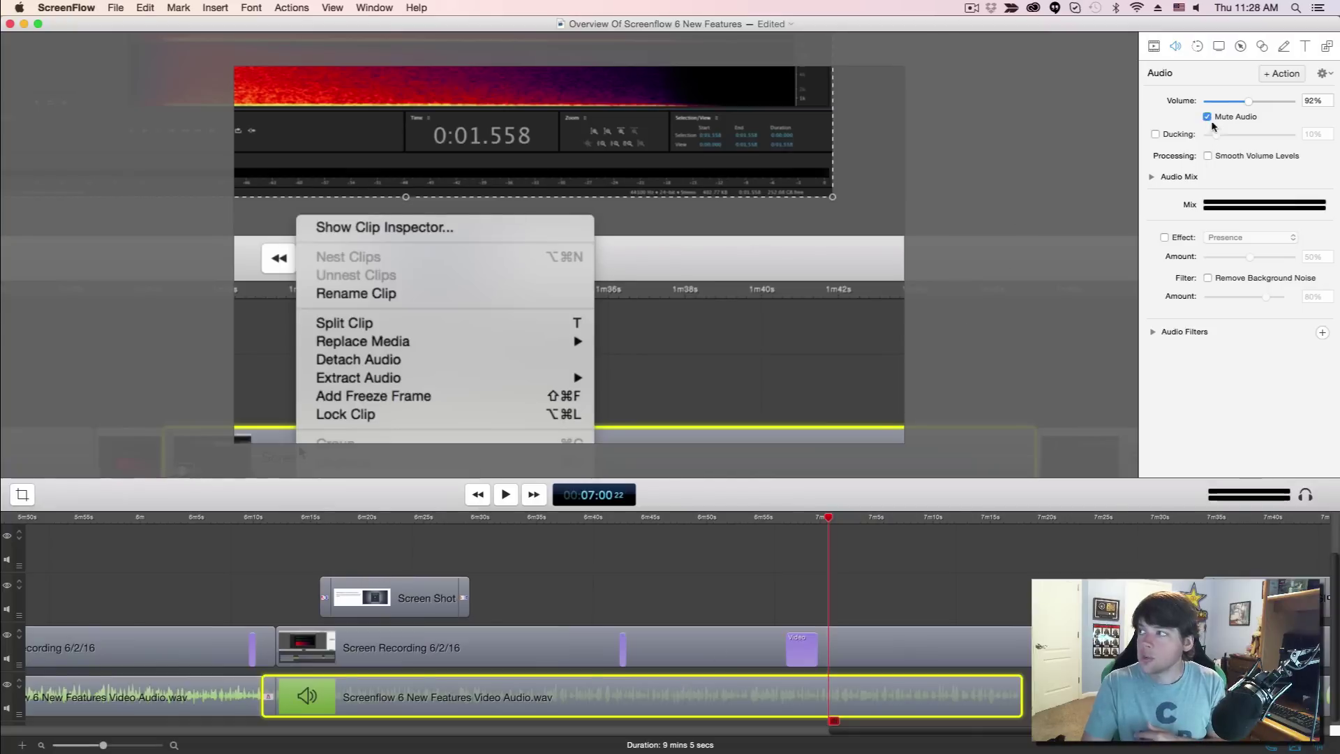
click(1208, 116)
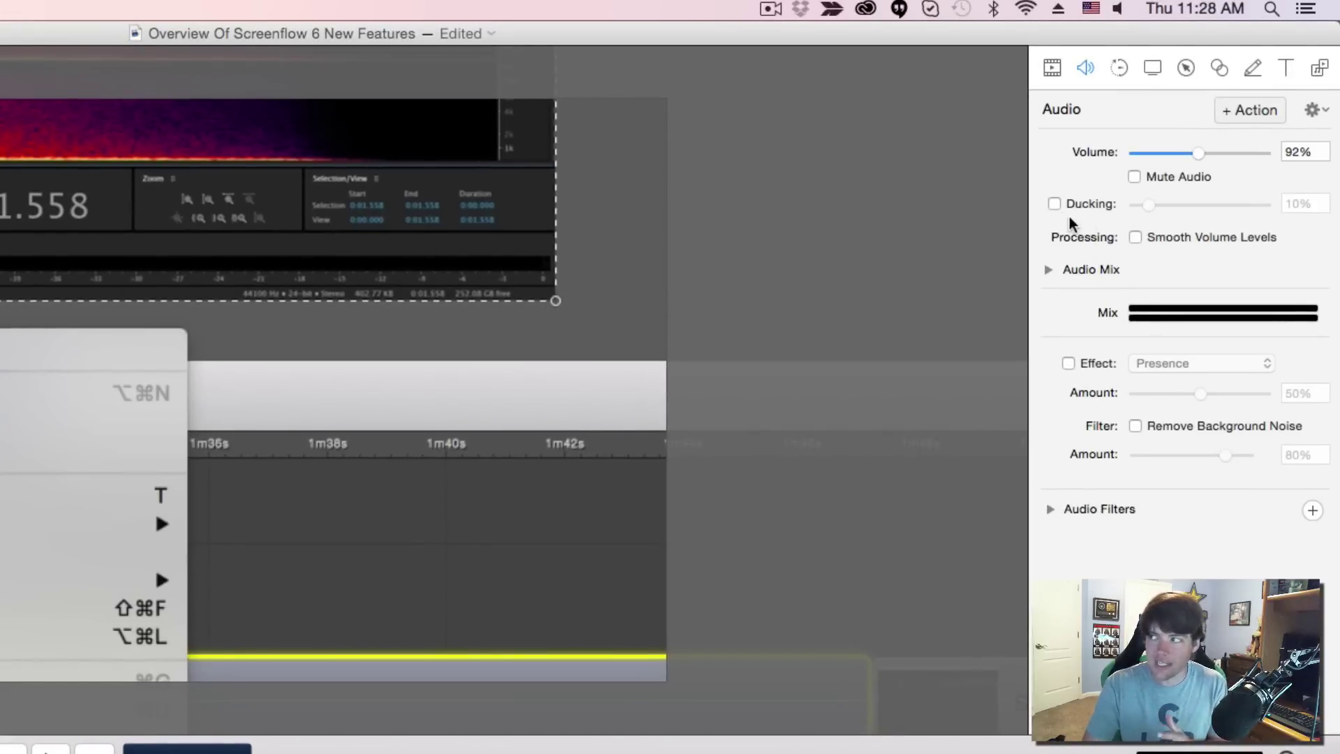
- Enable Ducking at 10% for the audio clip and expand its Audio Mix settings
click(1056, 204)
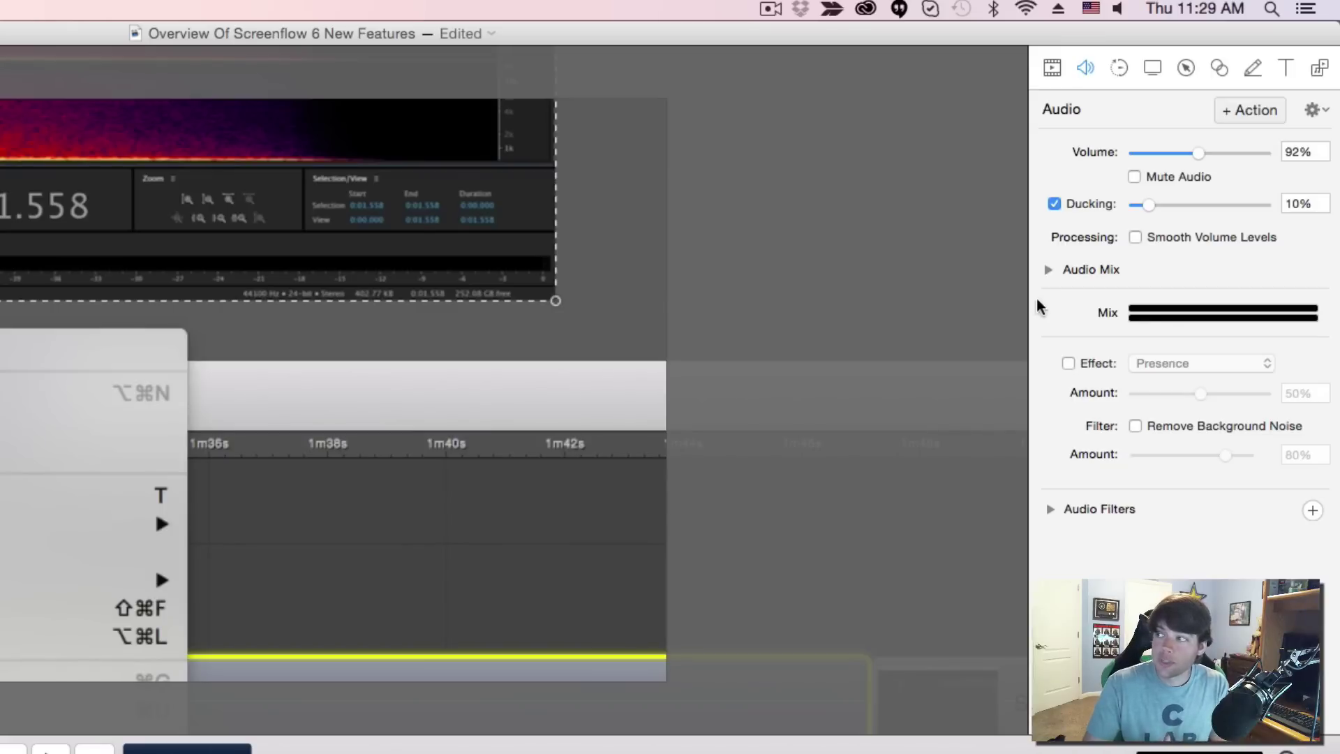
click(1049, 269)
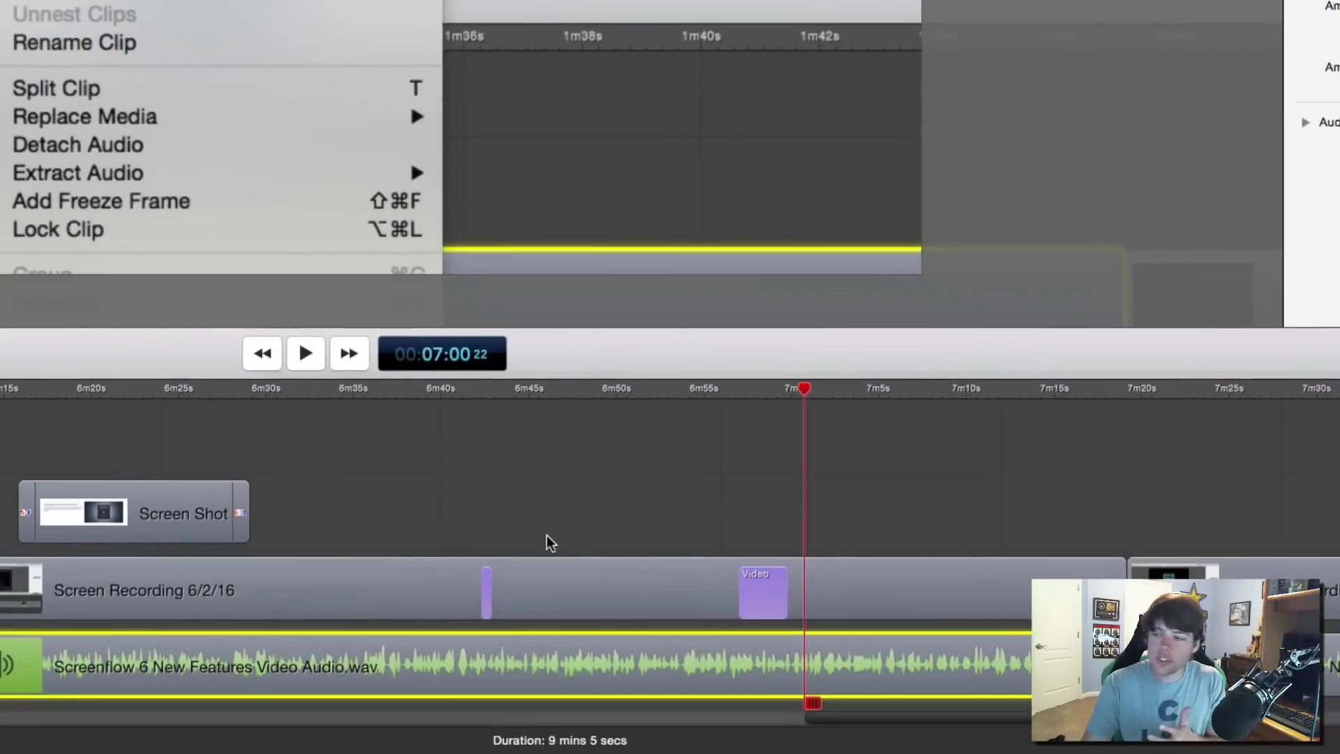
- View the Extract Audio channel options for the audio clip and dismiss them without extracting anything
right_click(487, 668)
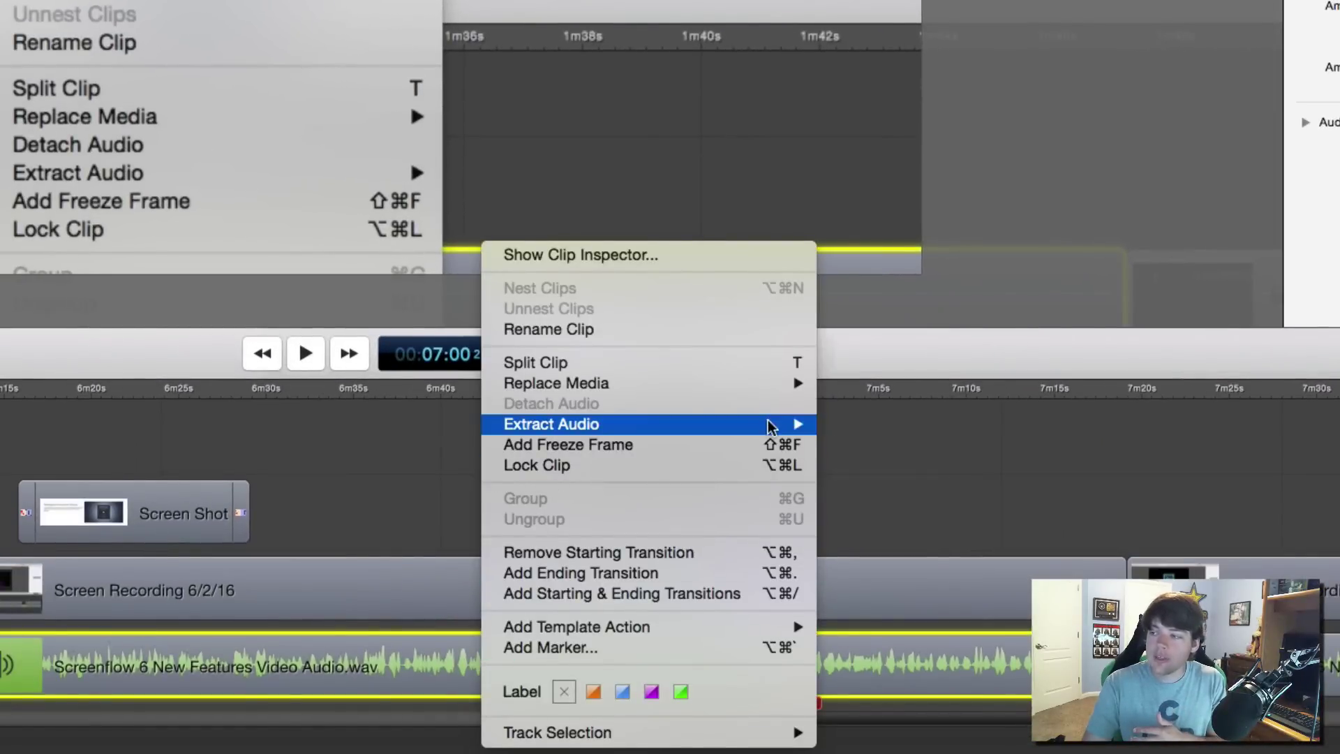
mouse_move(771, 426)
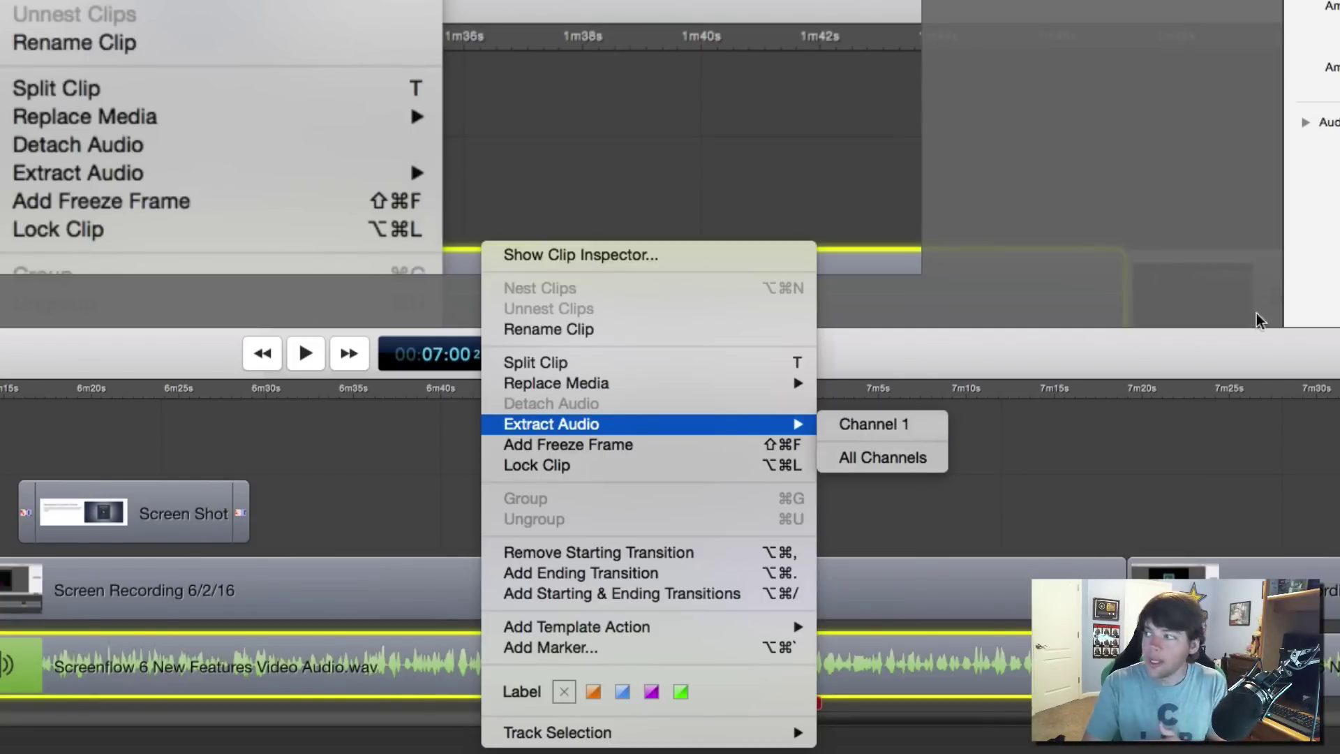
click(1147, 364)
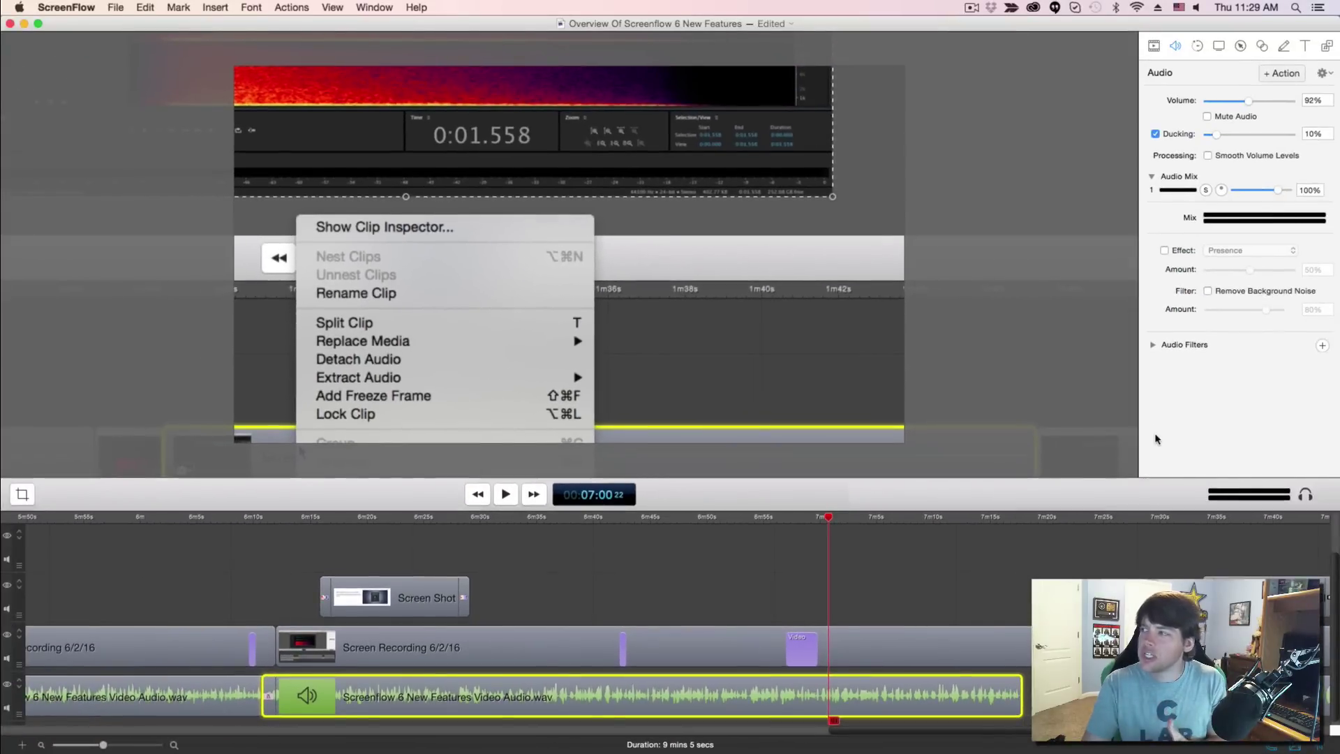
- Try the Presence audio effect on the clip, view the effect choices, and turn the effect back off
click(1165, 250)
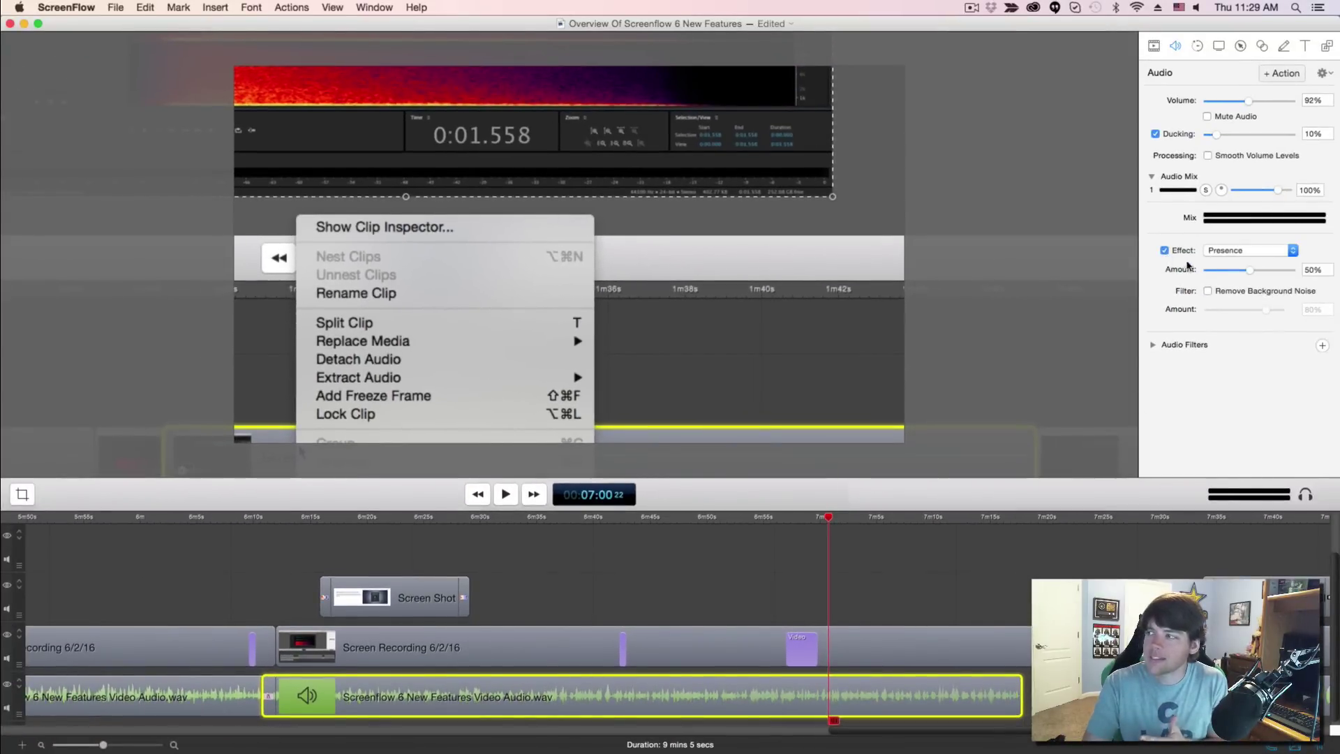
click(1249, 250)
click(1164, 260)
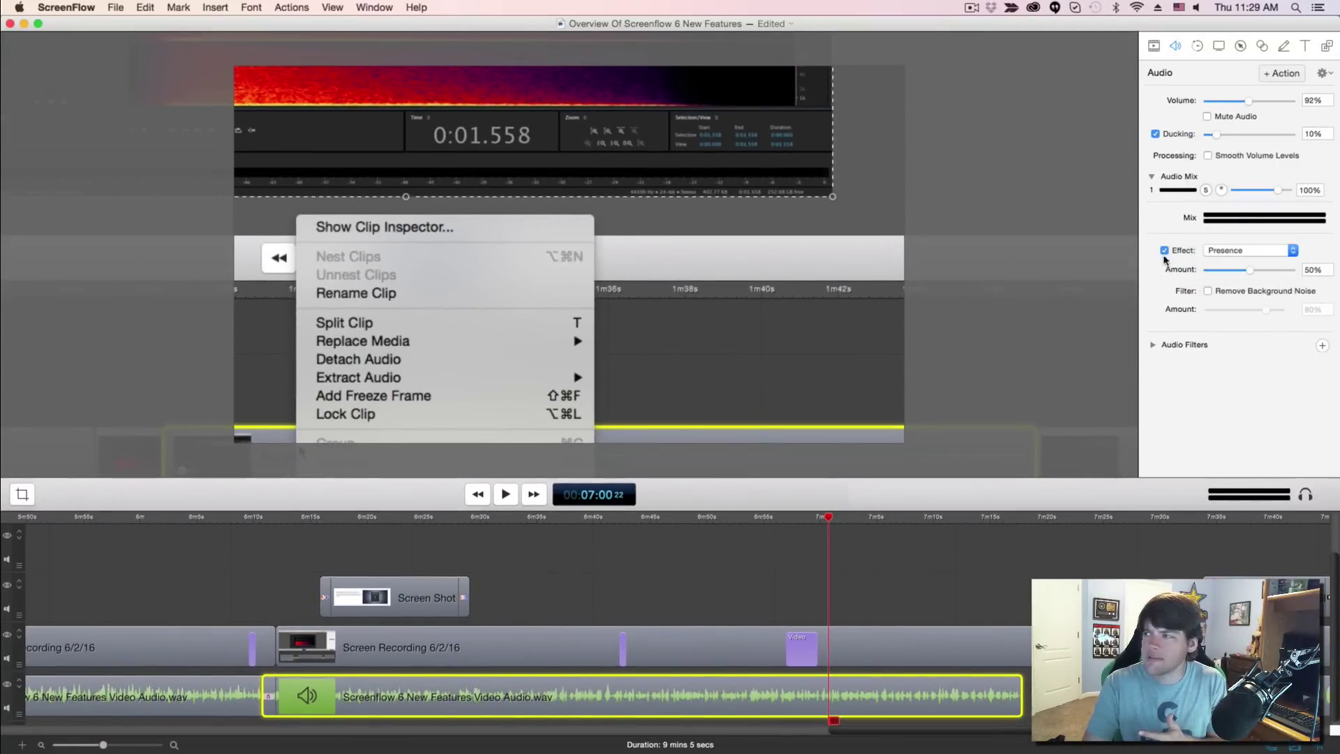
click(1165, 250)
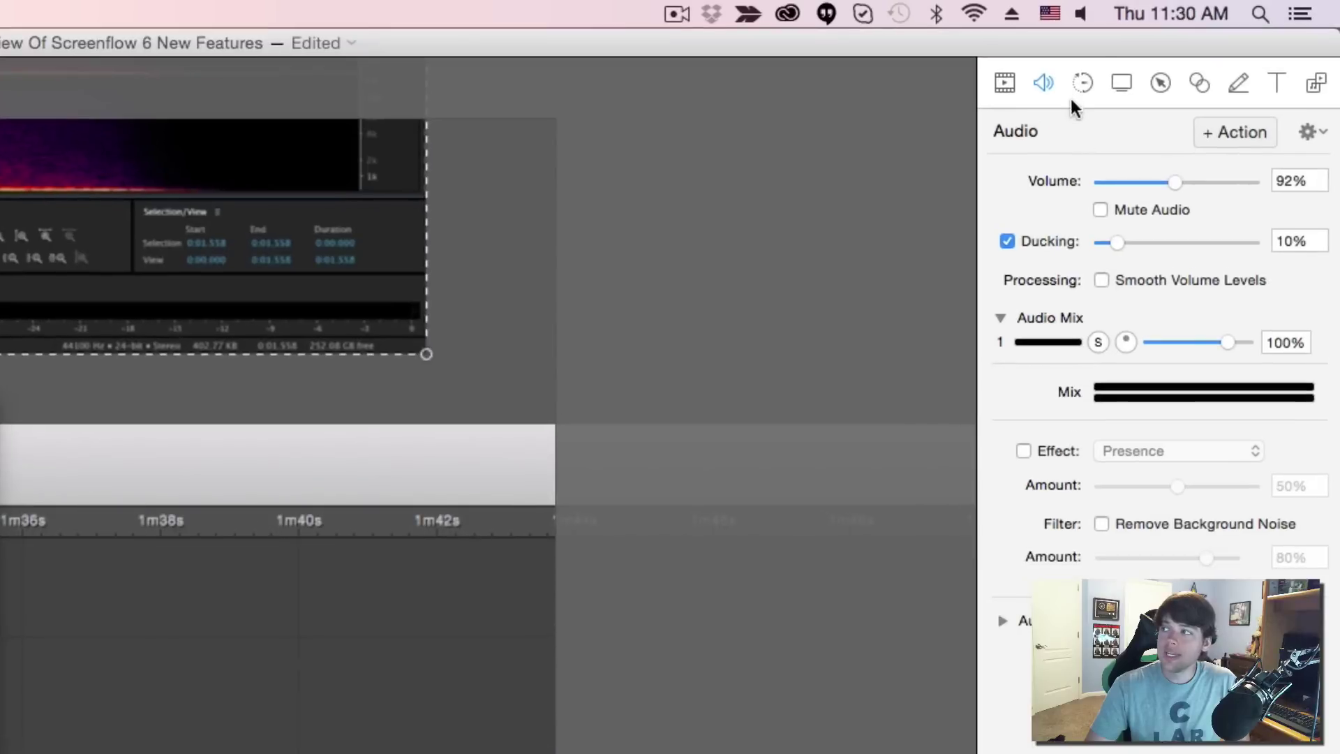
- Find Screenflow-Icon.png in the Media Library and place it on the canvas at about 7:00 in the timeline
click(1197, 47)
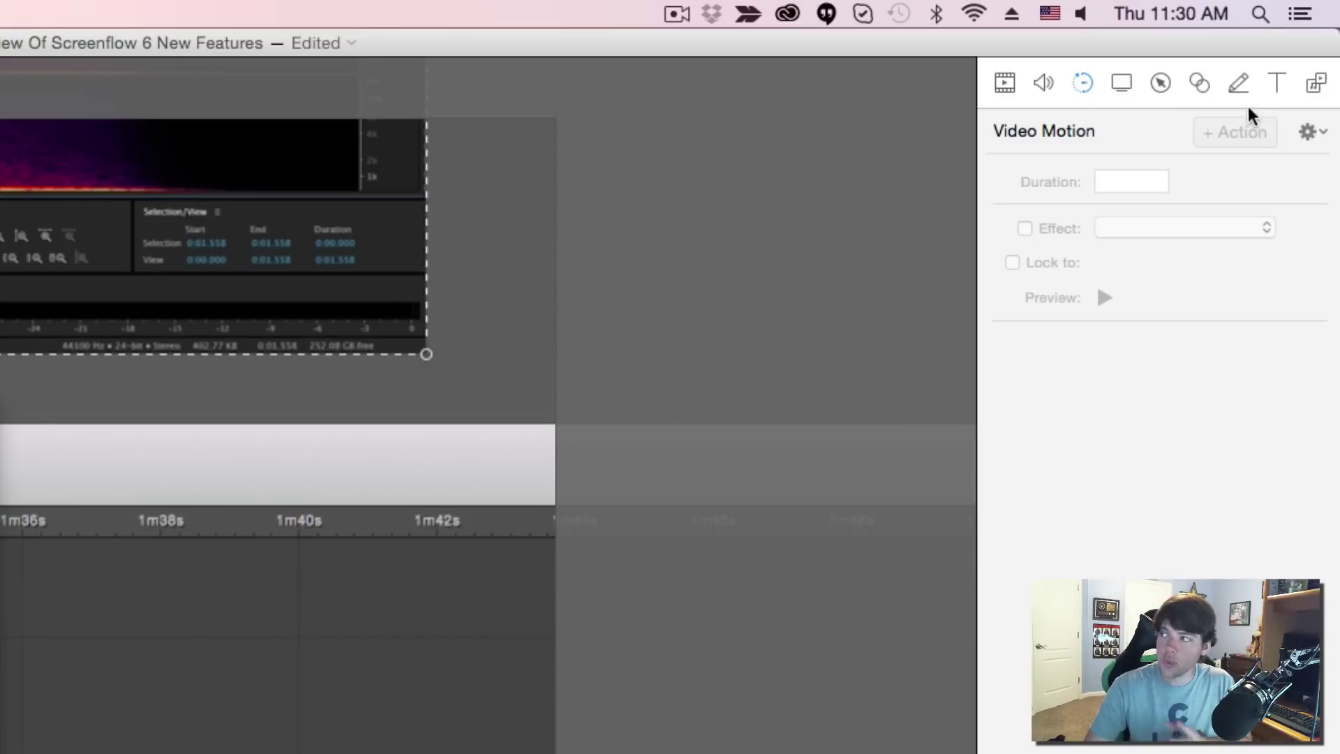
click(1304, 87)
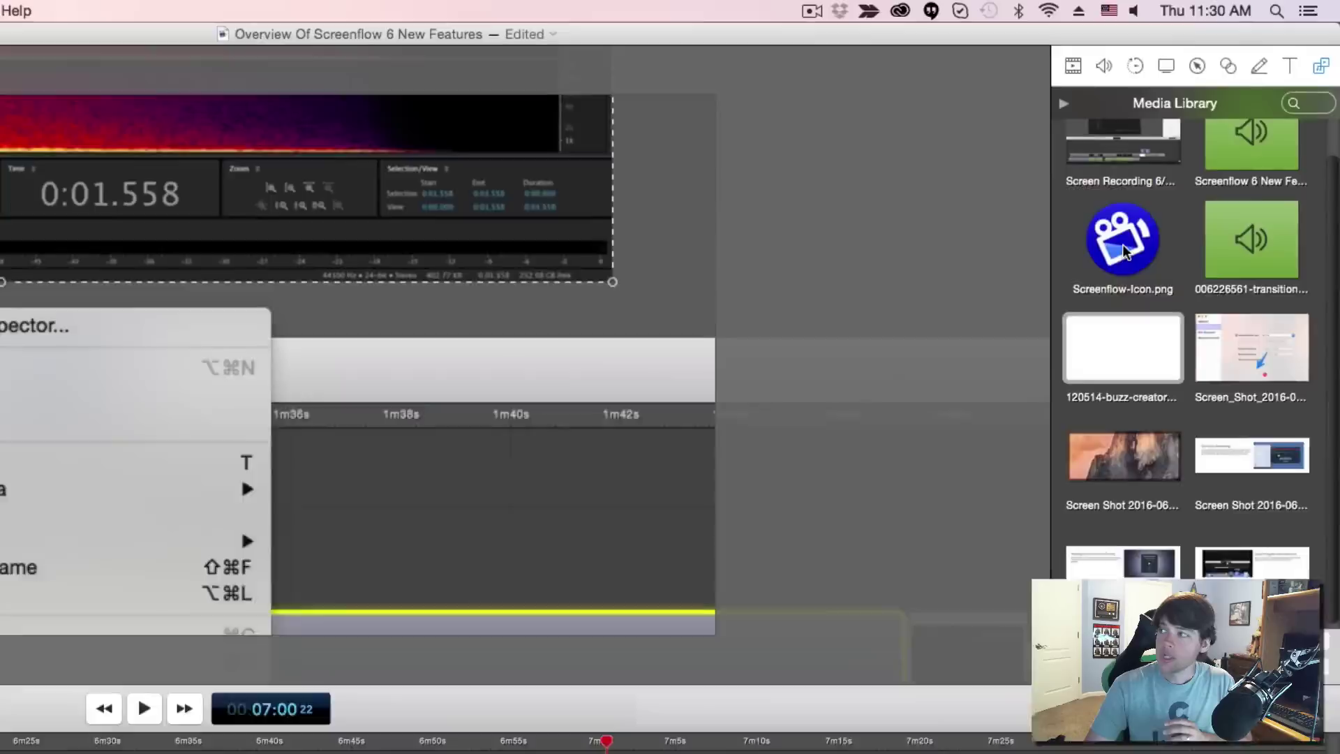
drag(1066, 300, 953, 378)
drag(1126, 209, 543, 272)
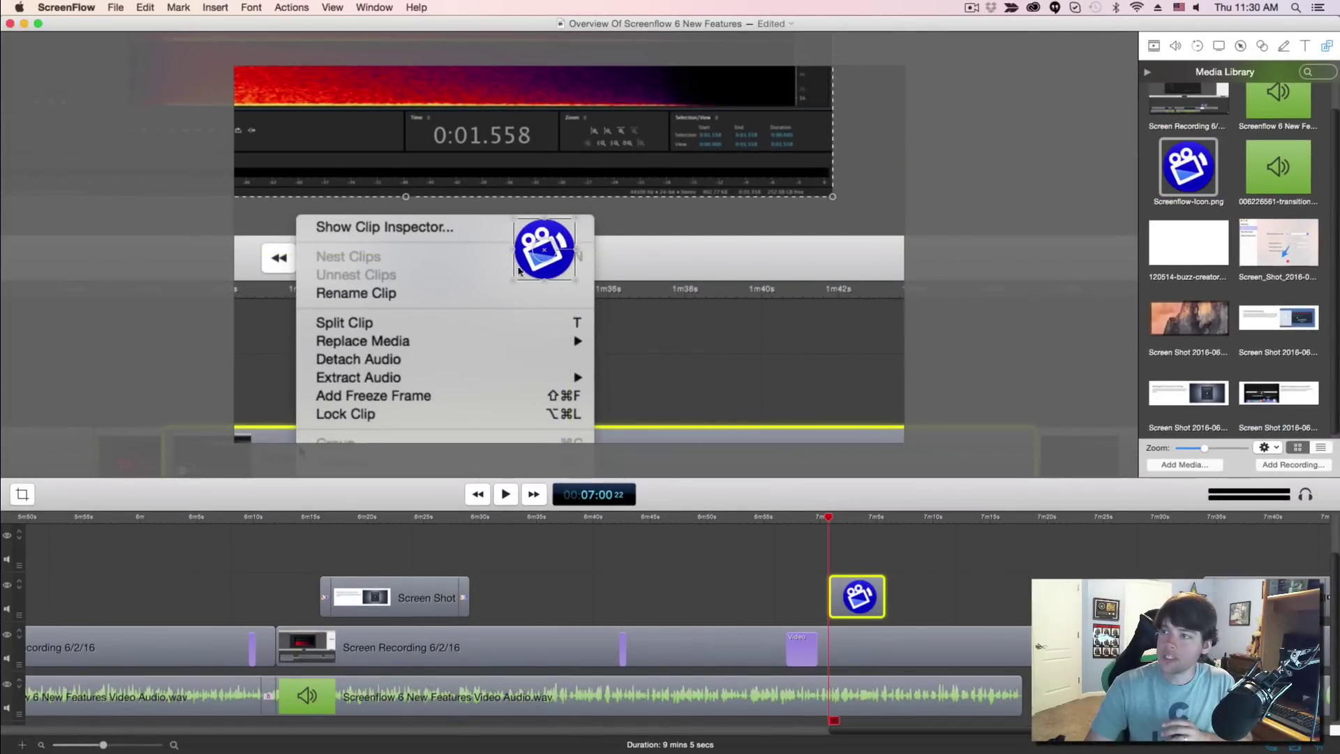
- Add a Video Motion action with the Pulse effect to the Screenflow-Icon.png clip and enlarge the icon on the canvas
click(1196, 46)
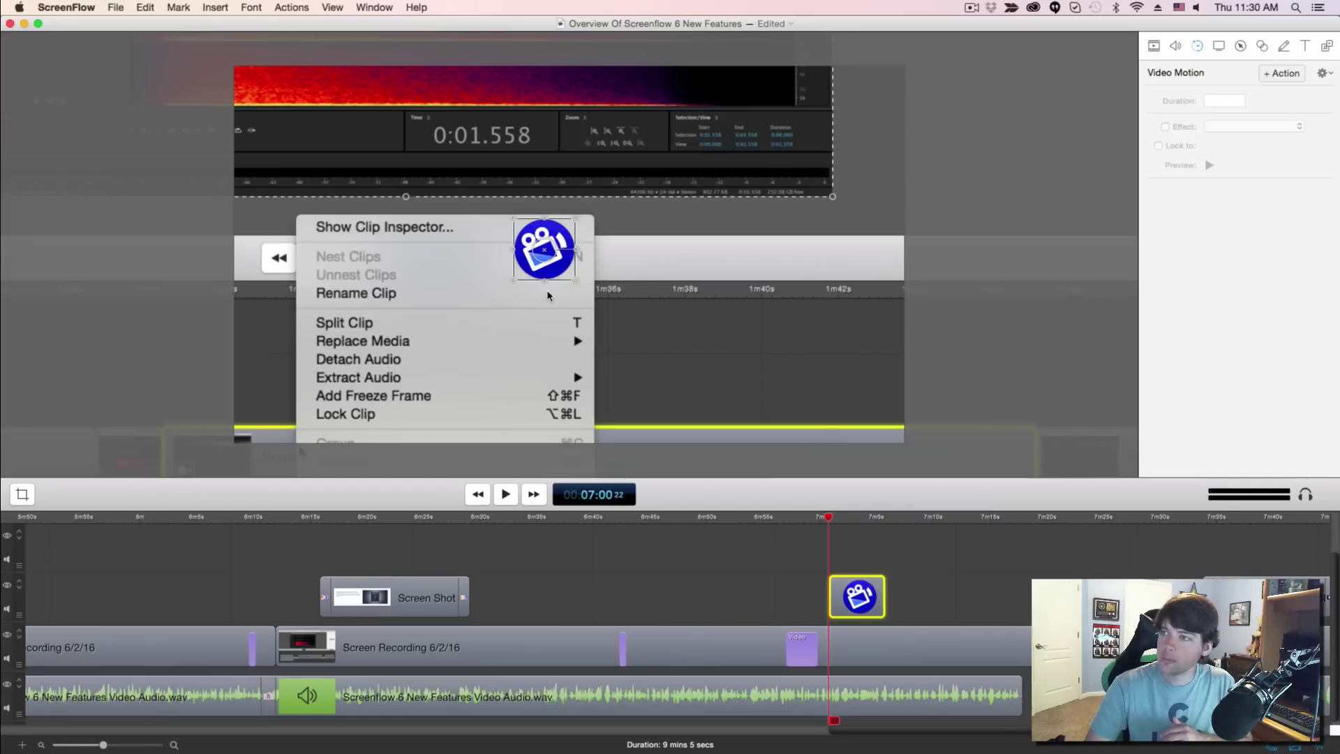
click(1282, 73)
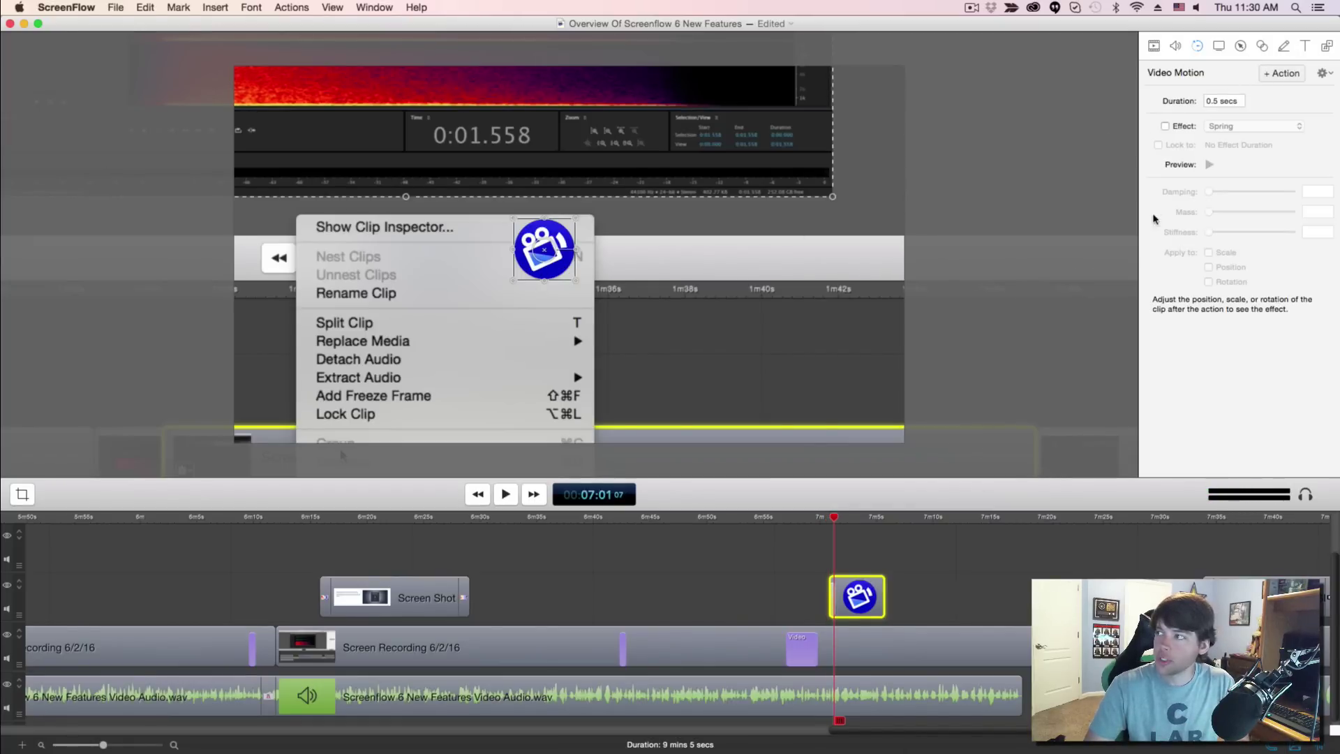
click(1165, 127)
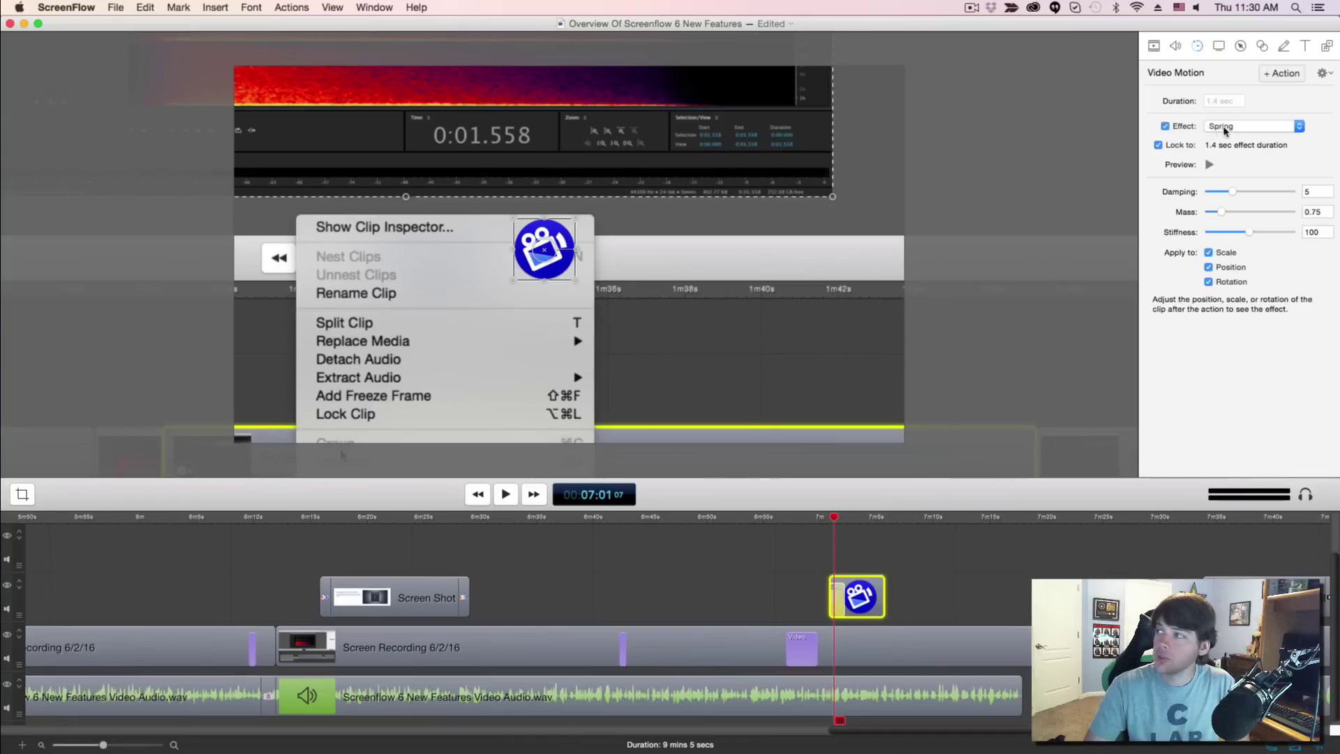
click(1221, 127)
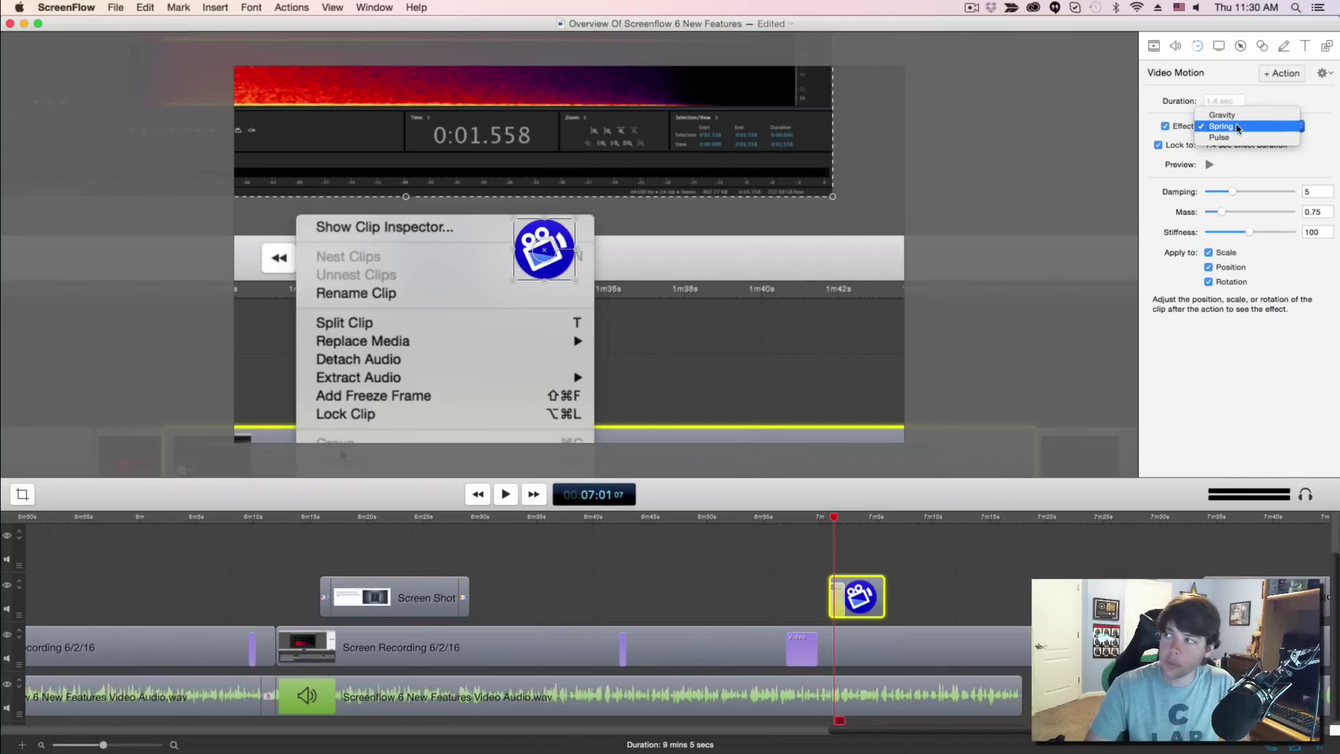
click(1234, 138)
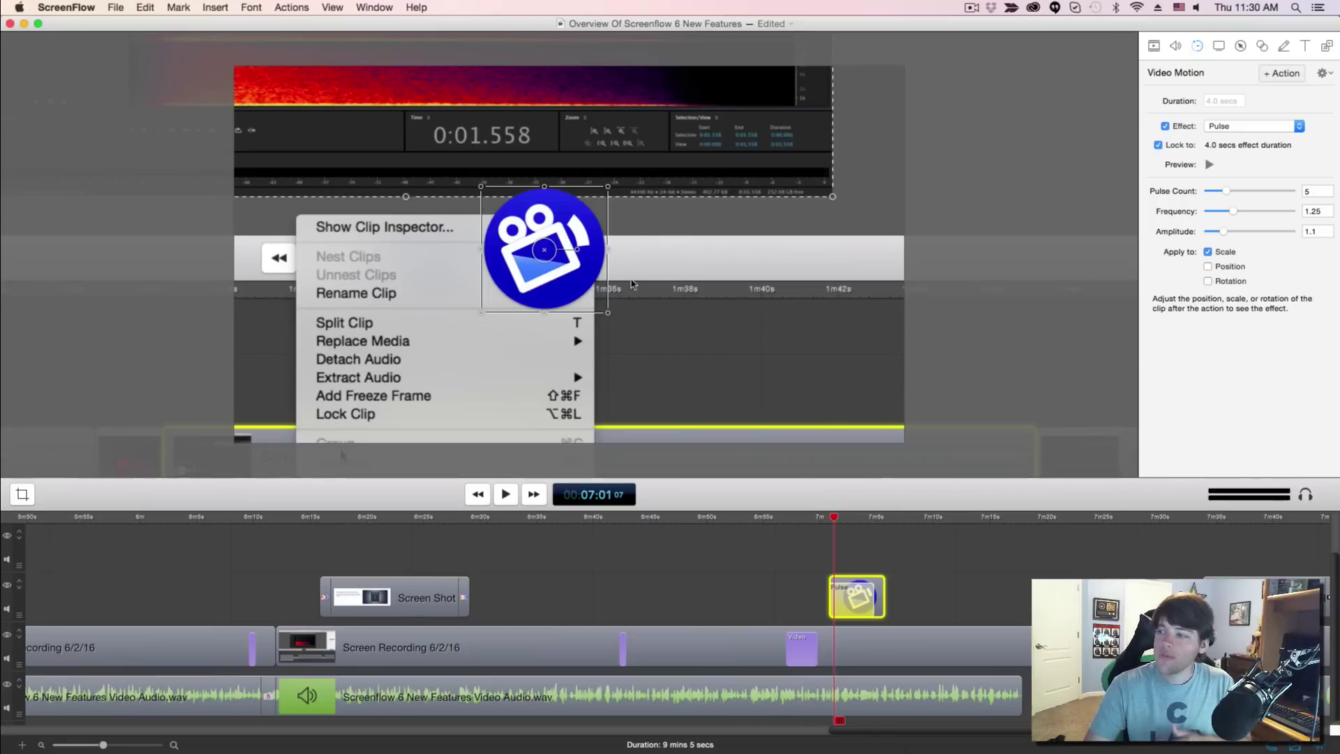
- Extend the Screenflow-Icon.png clip to about 17 sec and play the pulse motion until about 7:04
drag(886, 601, 1022, 601)
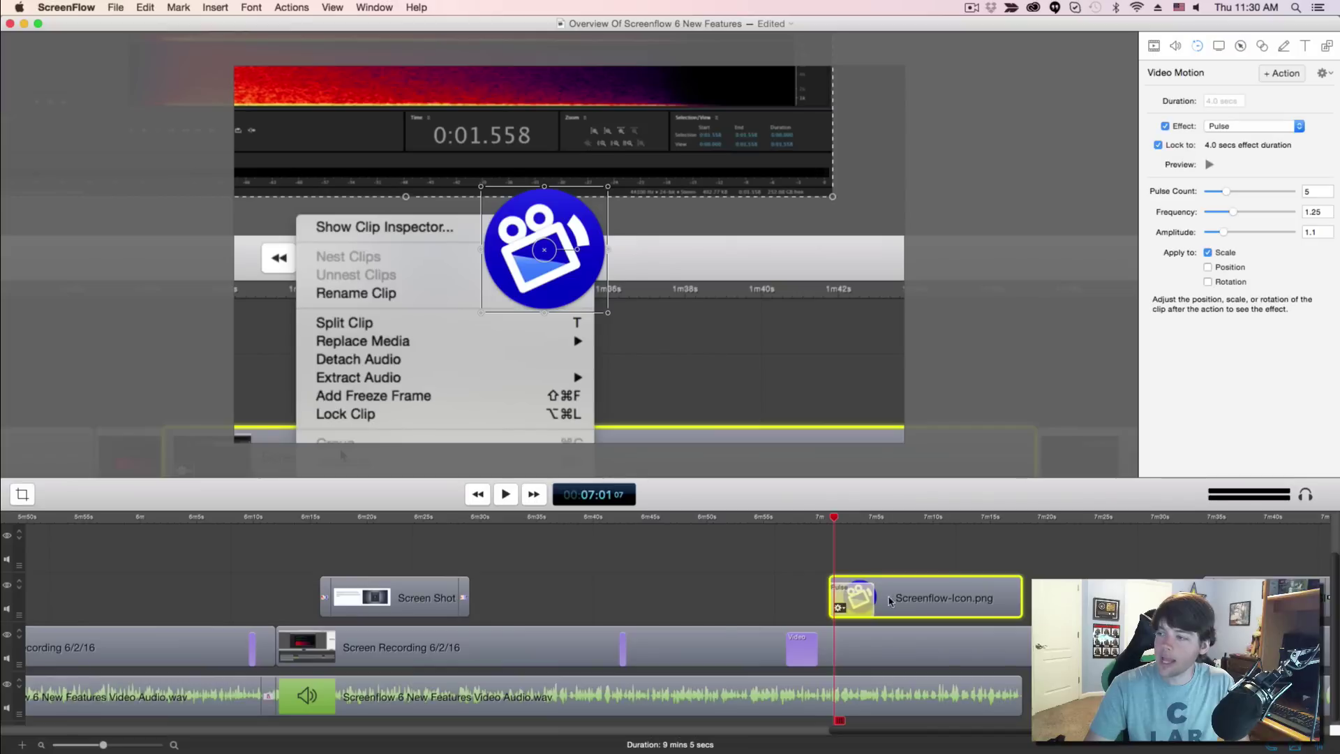
key(space)
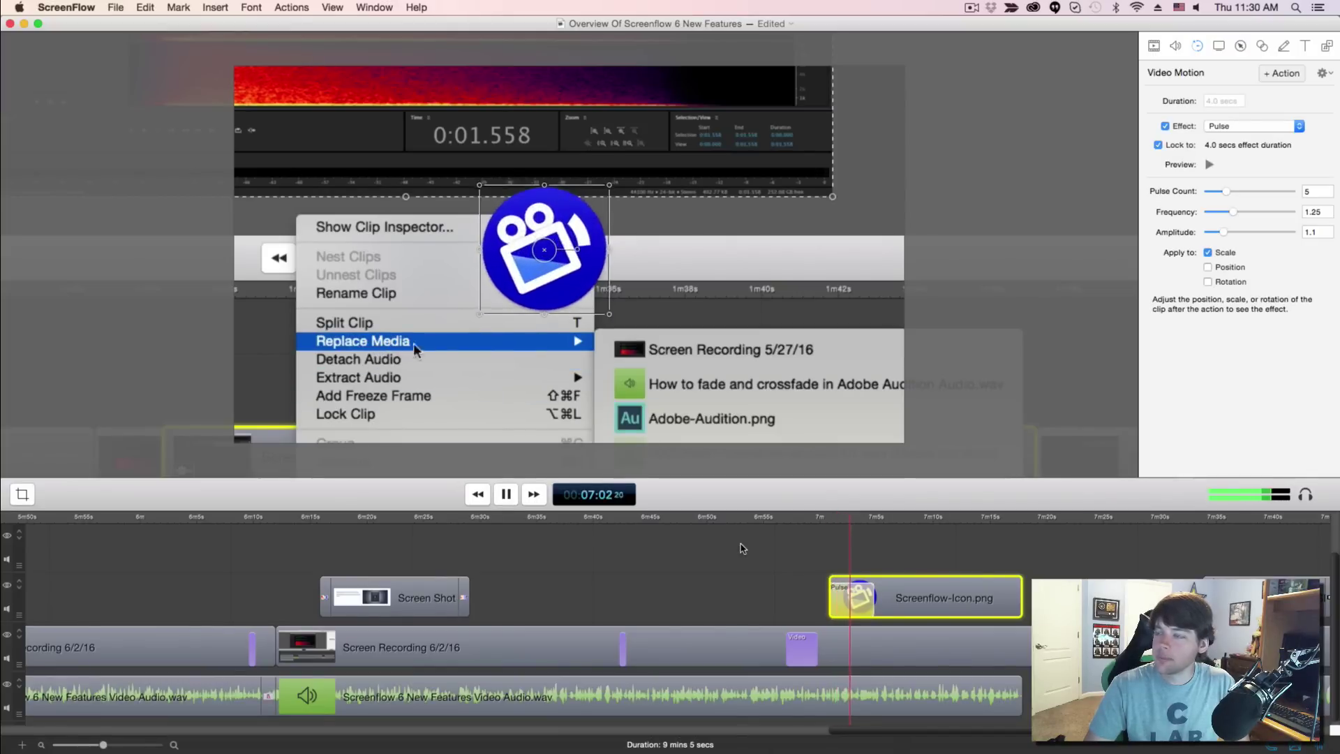
key(space)
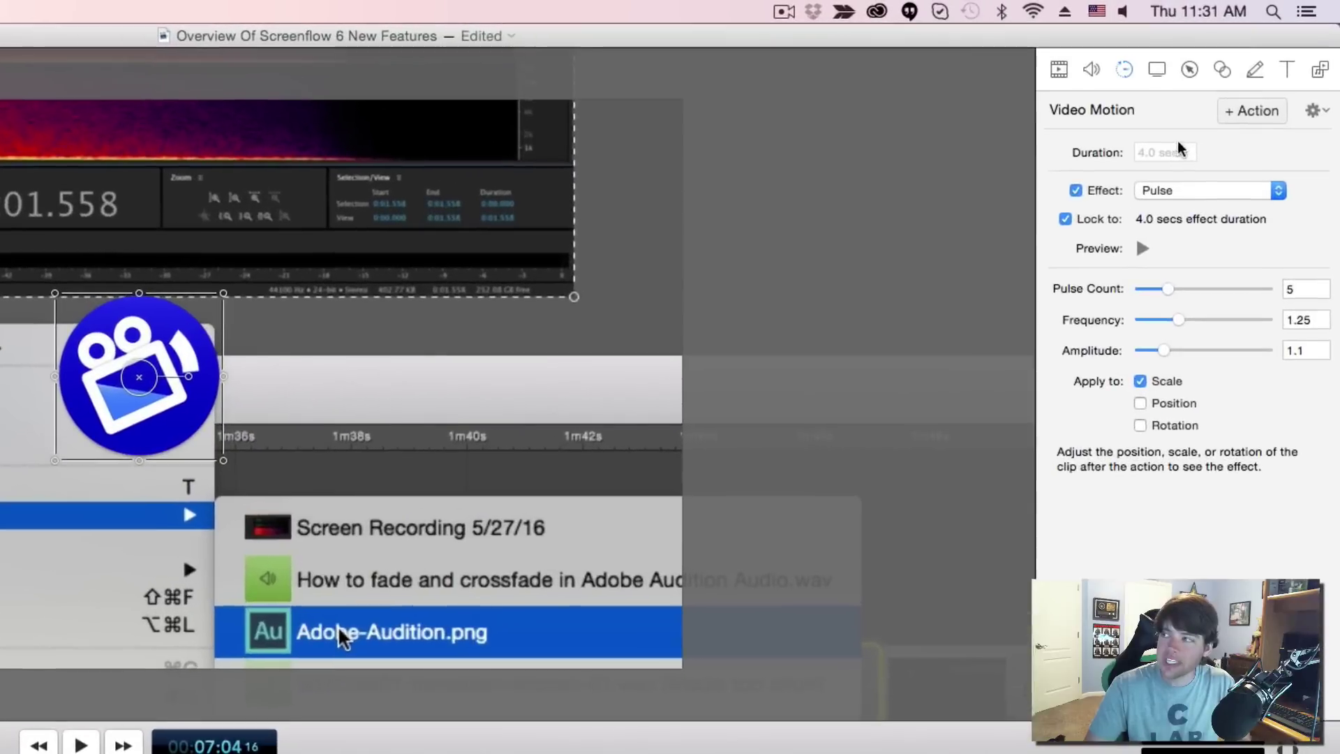
- View the Video Motion effect choices and keep Pulse selected
click(1233, 126)
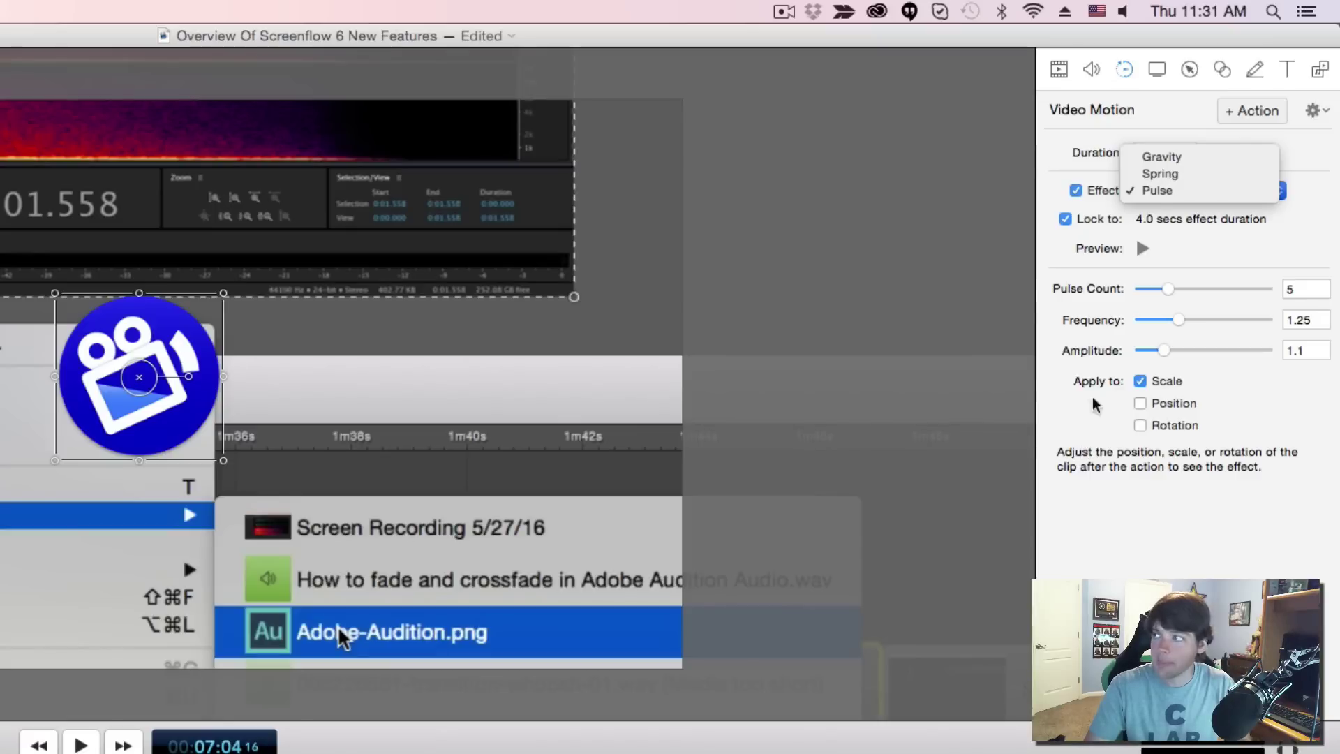
click(1162, 112)
- Show the Screen Recording properties of the recording behind the icon and try the Show Mouse Pointer option
click(1158, 70)
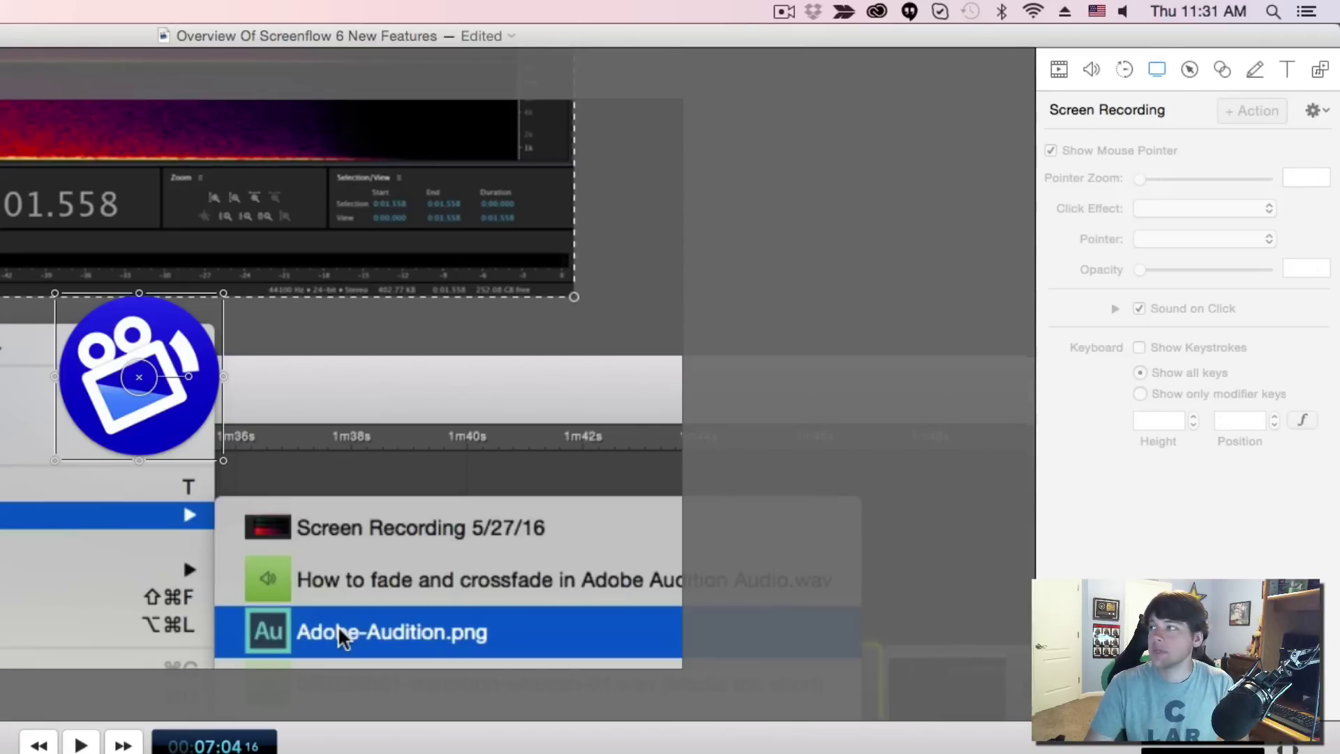
click(337, 625)
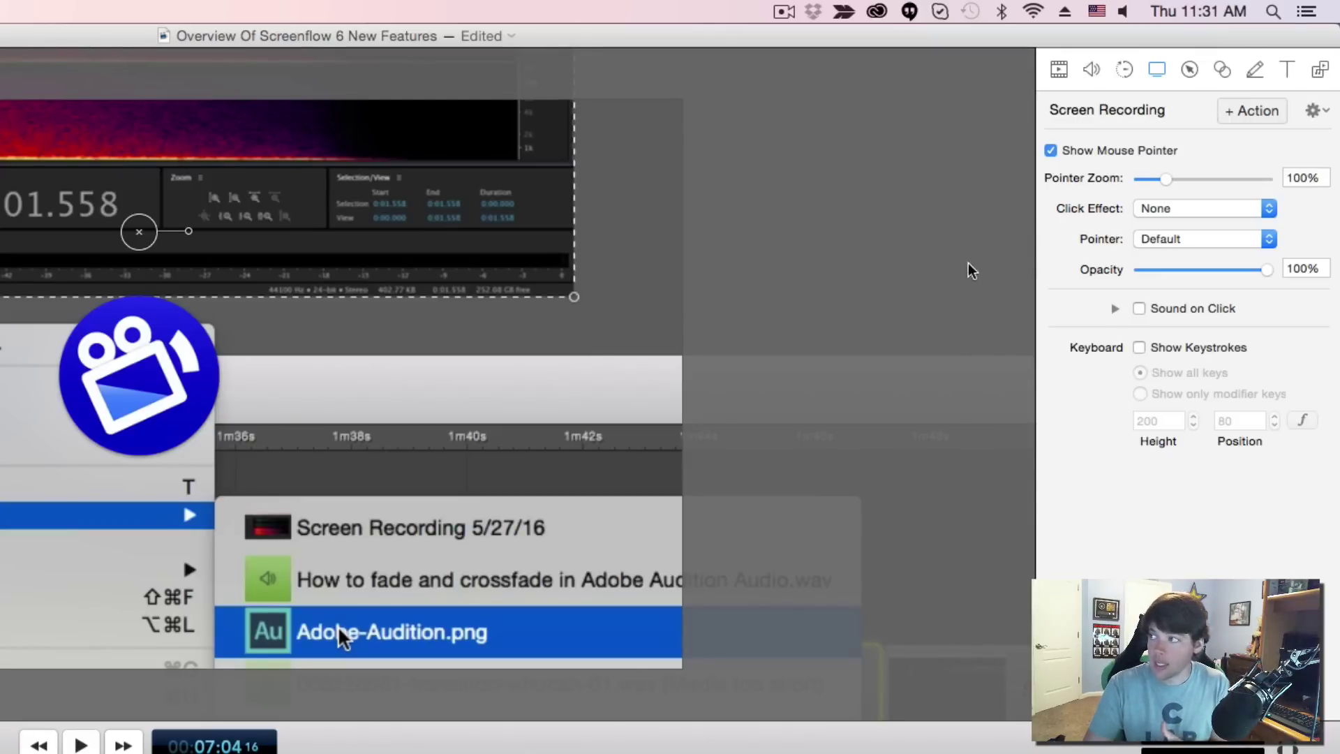
click(1051, 150)
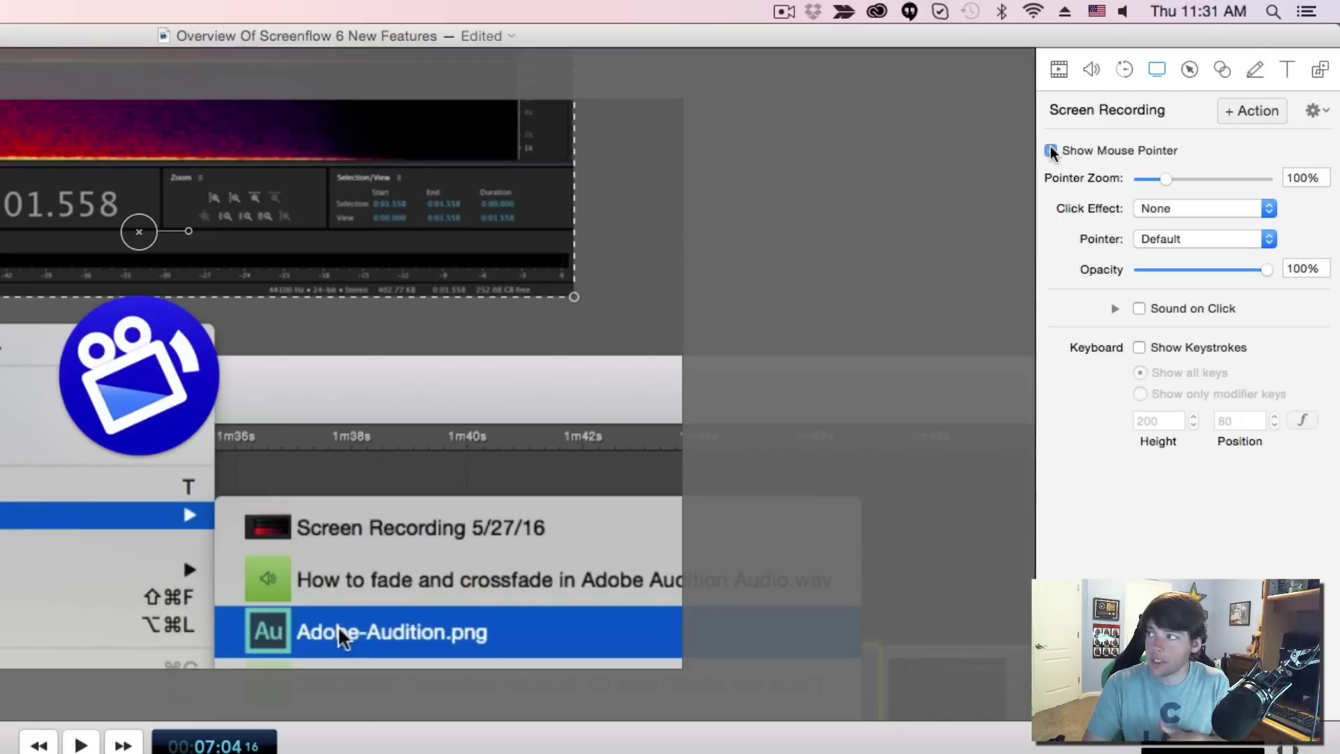
- View the Click Effect and Pointer choices, keeping them at None and Default
click(1164, 204)
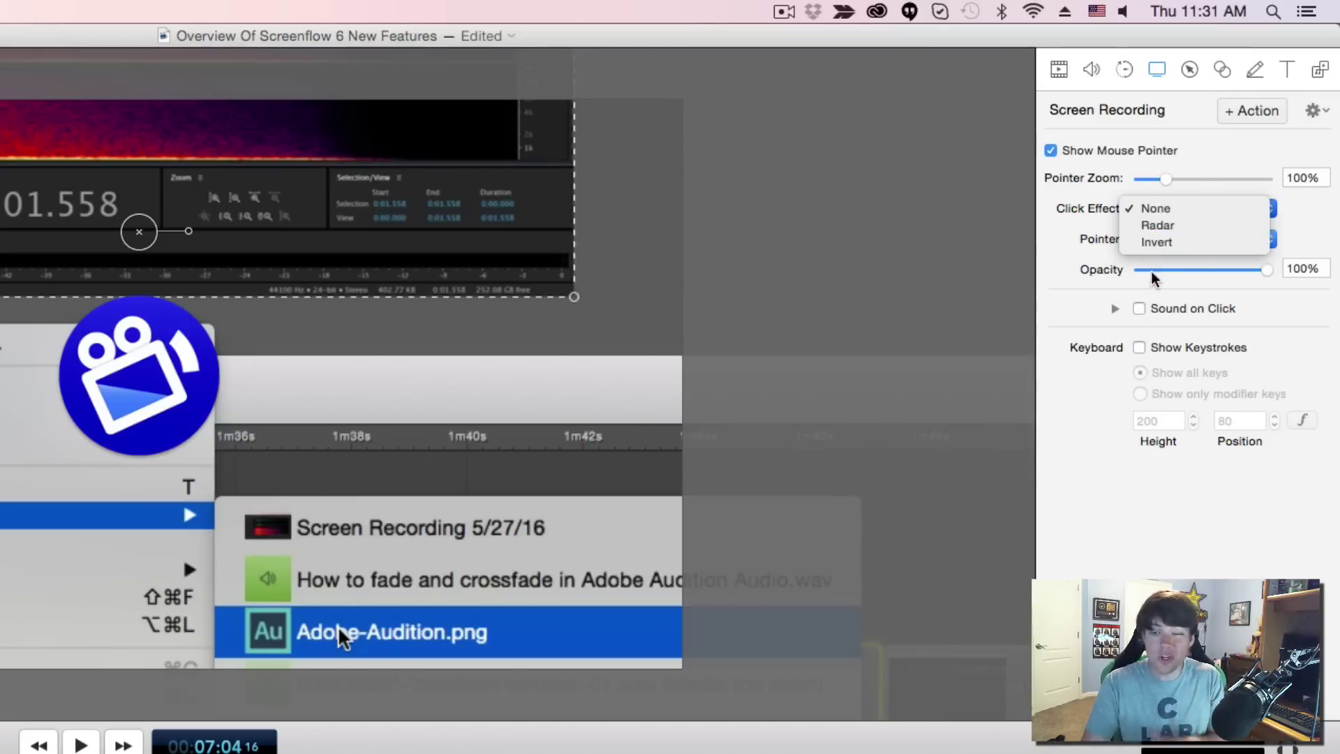
click(1068, 225)
click(1150, 239)
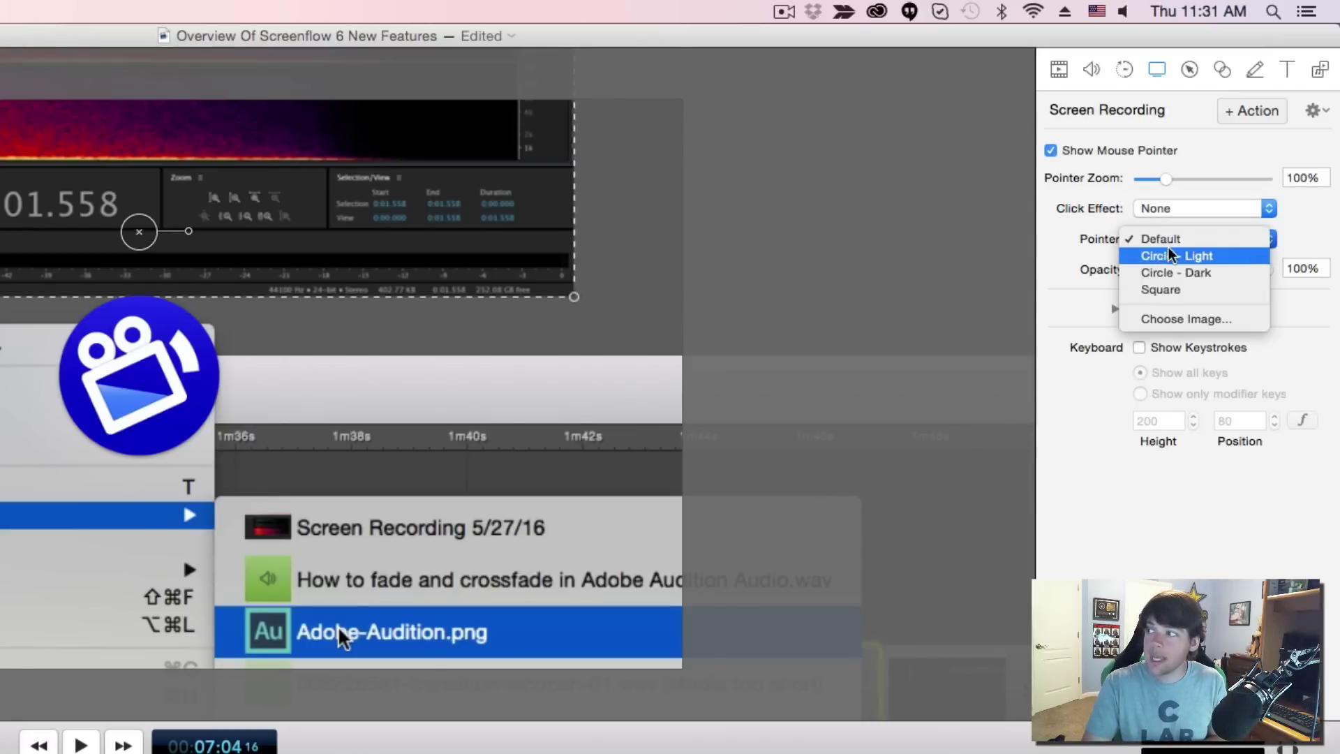
click(1093, 258)
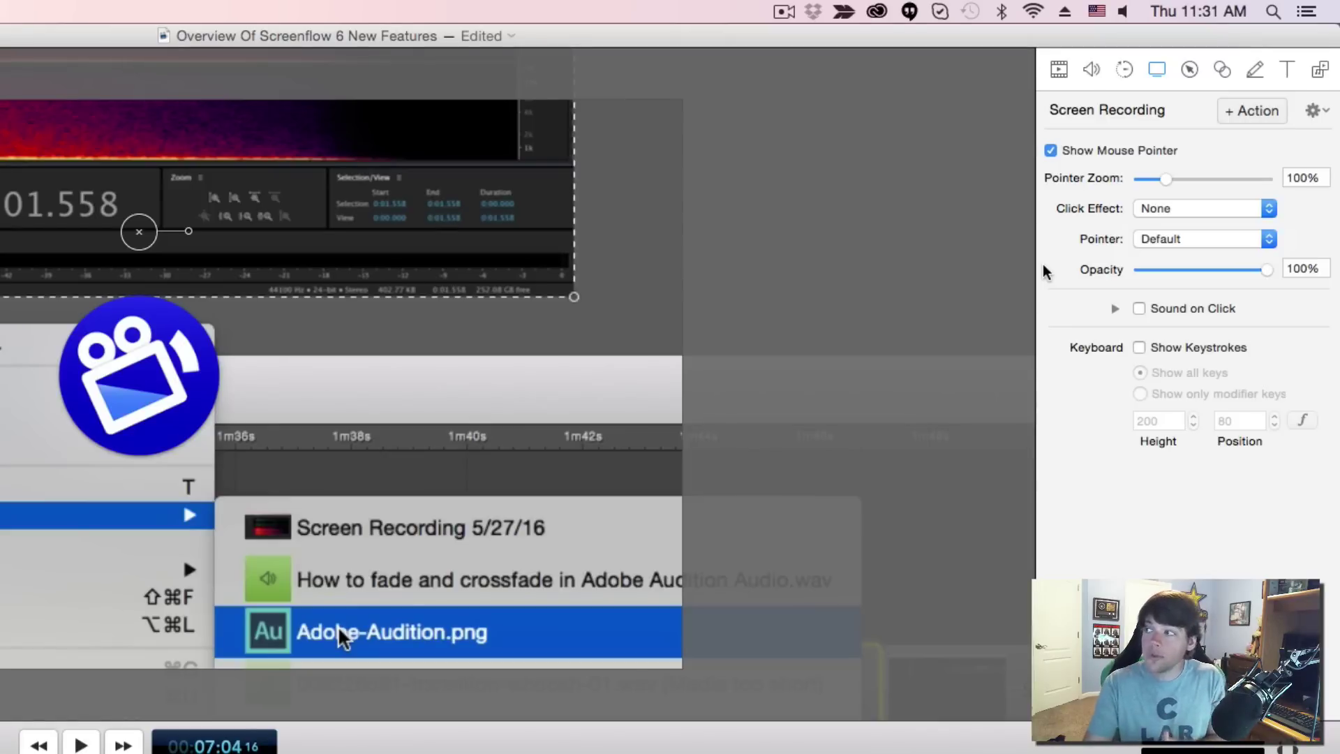
- Expand the click sound settings of the screen recording and enable Sound on Click
click(1115, 308)
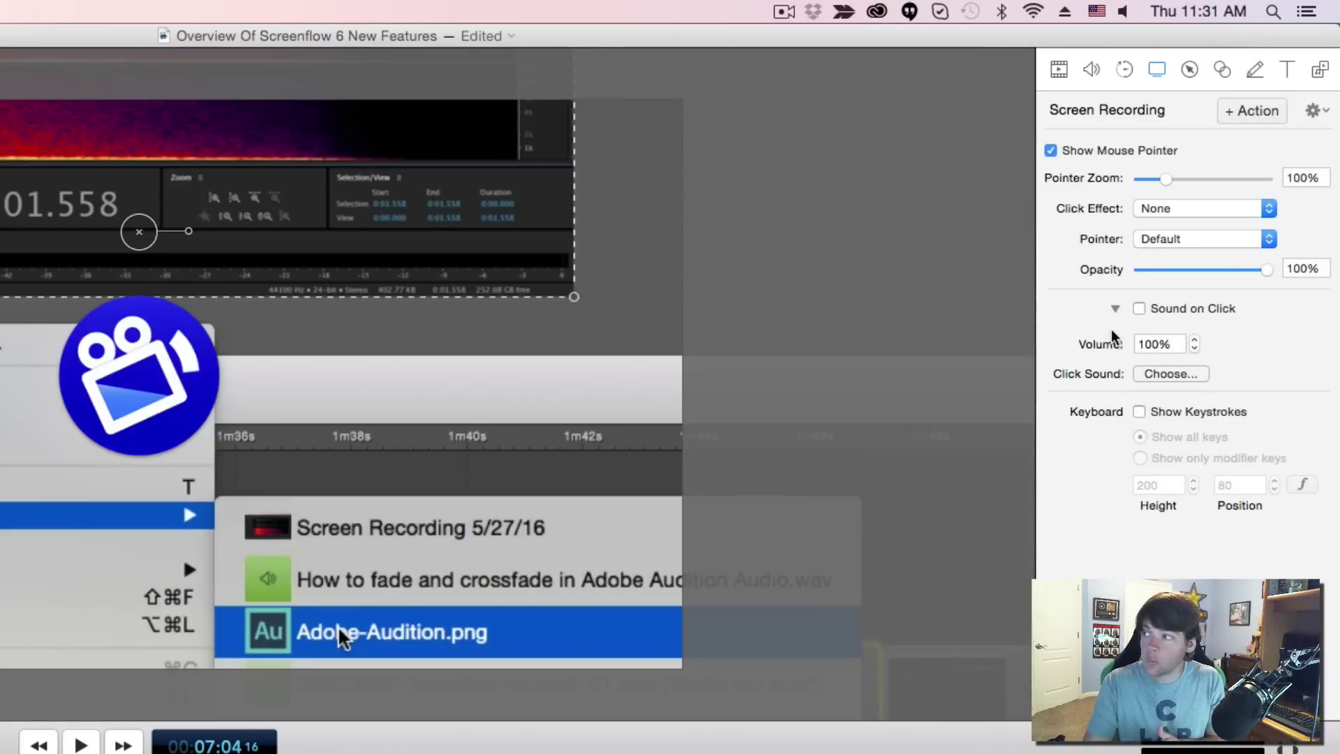
click(1139, 309)
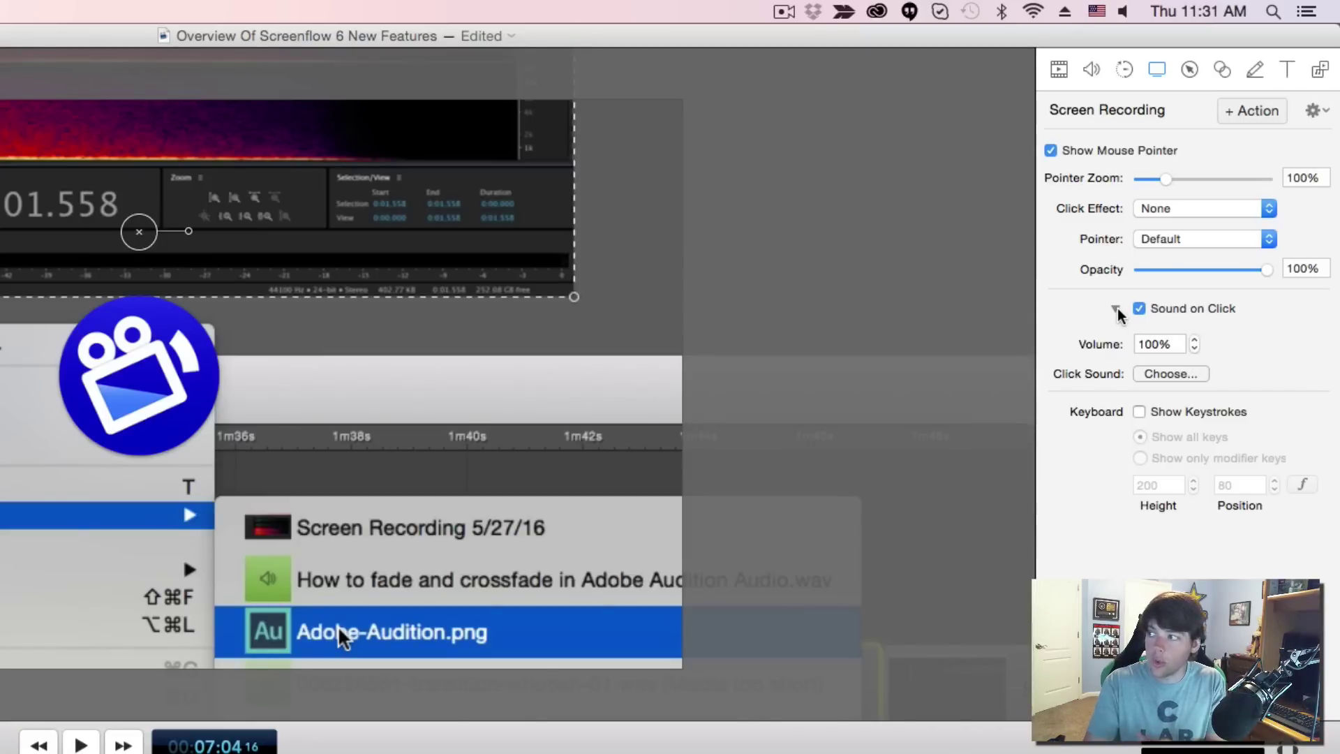
- Enable Show Keystrokes for the screen recording
click(1138, 414)
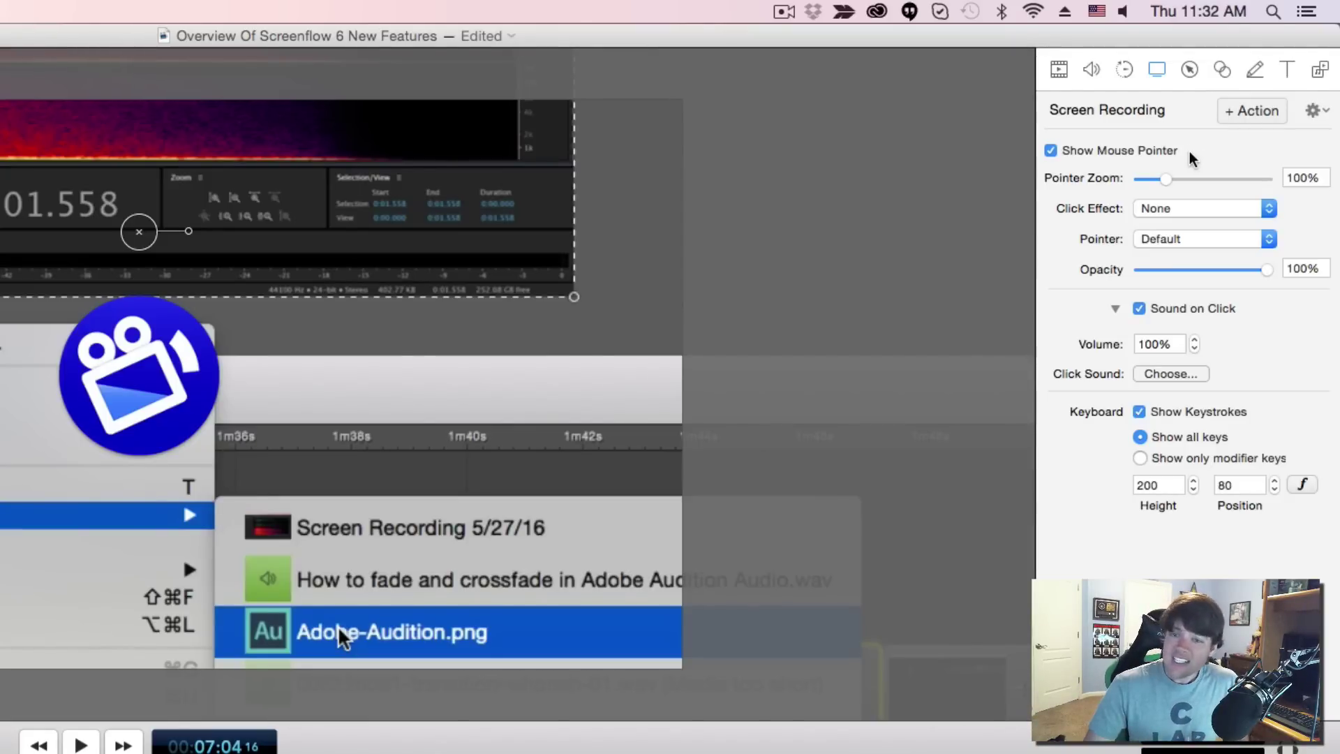
- Add a Mouse Cursor callout to the screen recording with 60% opacity and a blurred background
click(1186, 73)
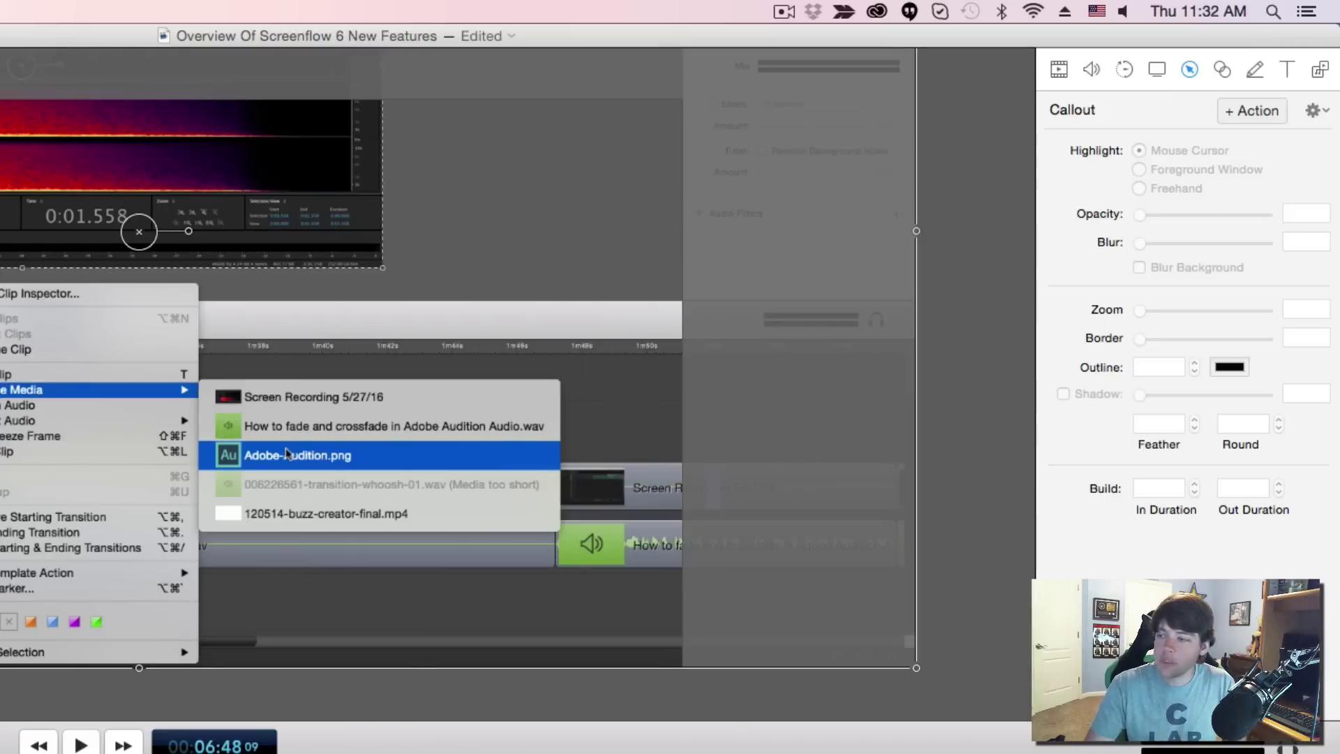
click(1253, 116)
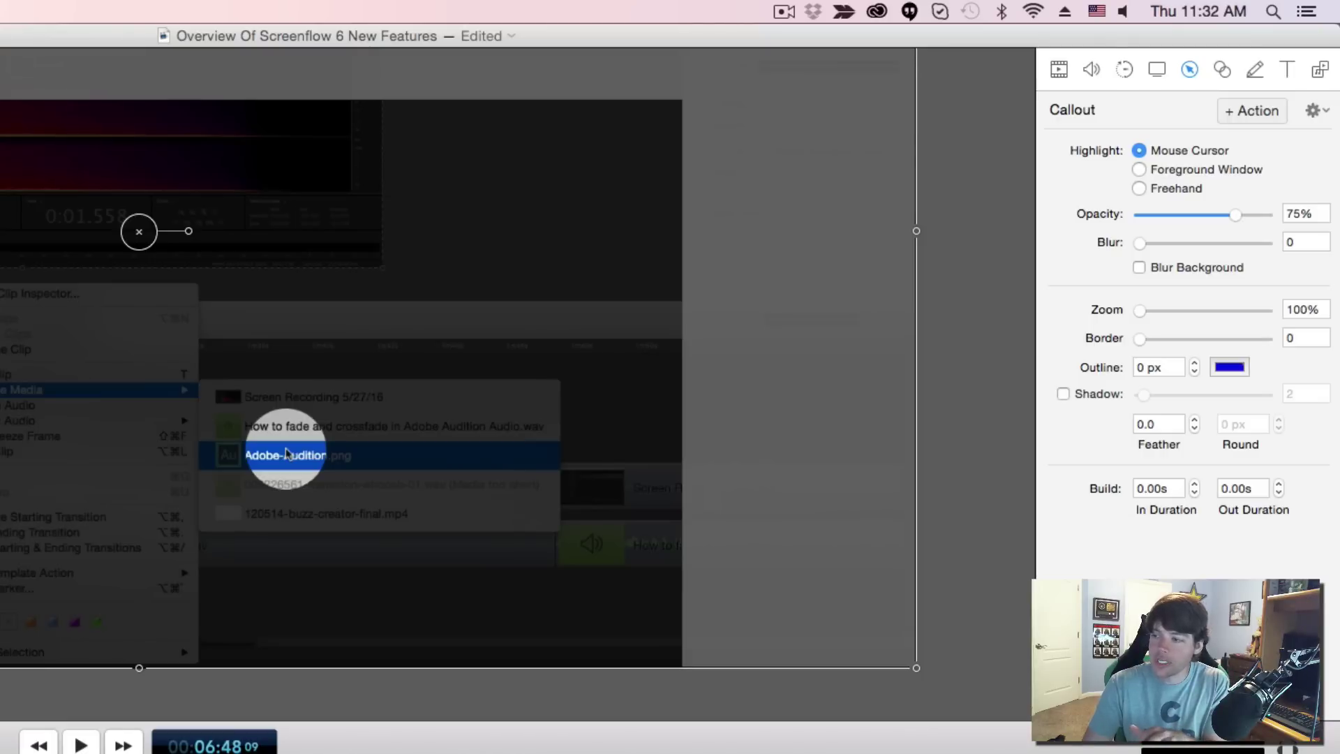
mouse_move(1225, 216)
mouse_down()
mouse_move(1185, 217)
mouse_move(1235, 225)
mouse_move(1216, 231)
mouse_up()
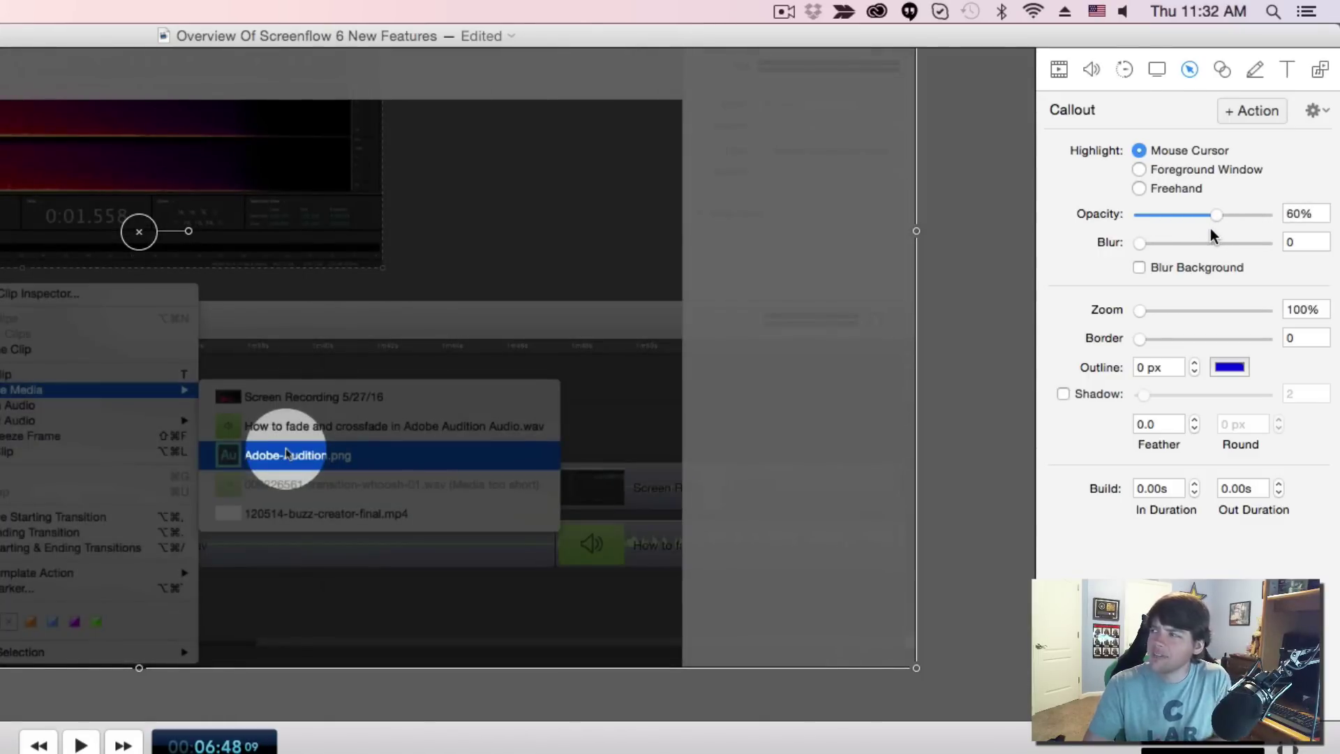
click(1140, 265)
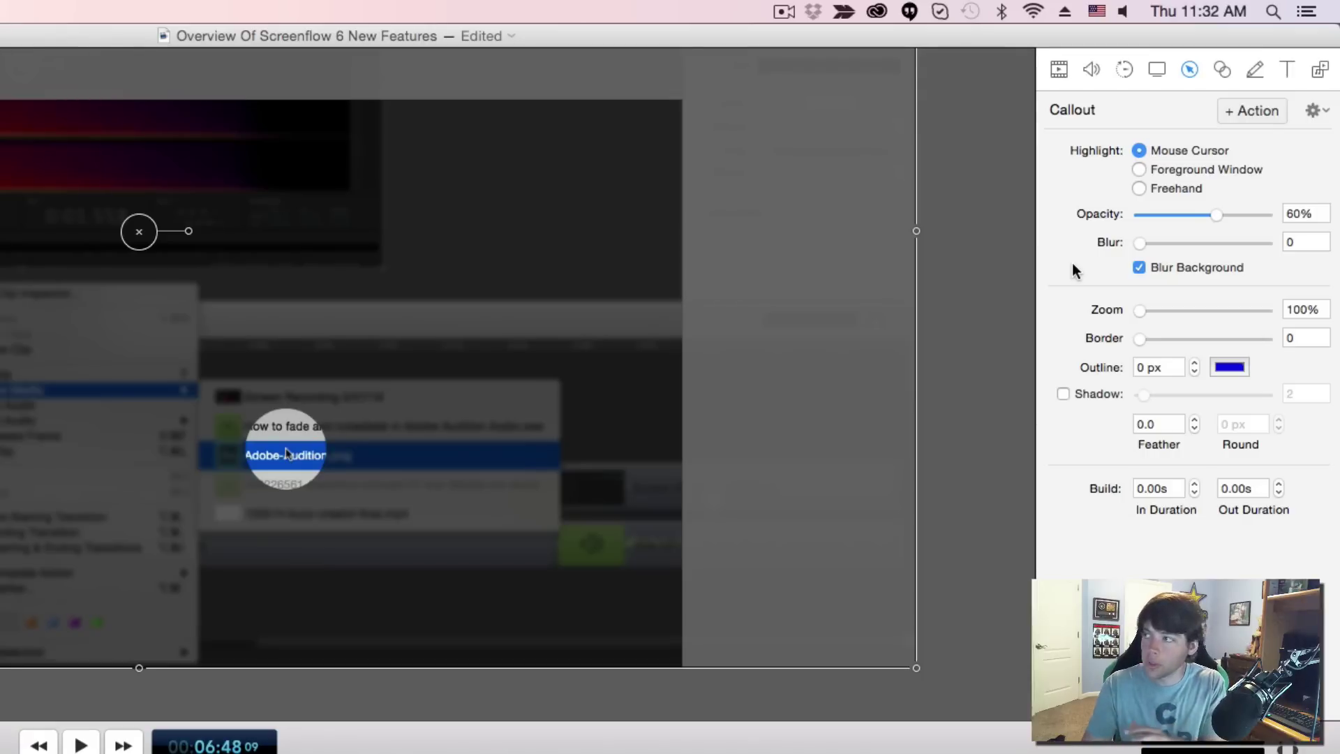
- Try the Foreground Window highlight, and switch the callout to Freehand with the square shape
click(1138, 169)
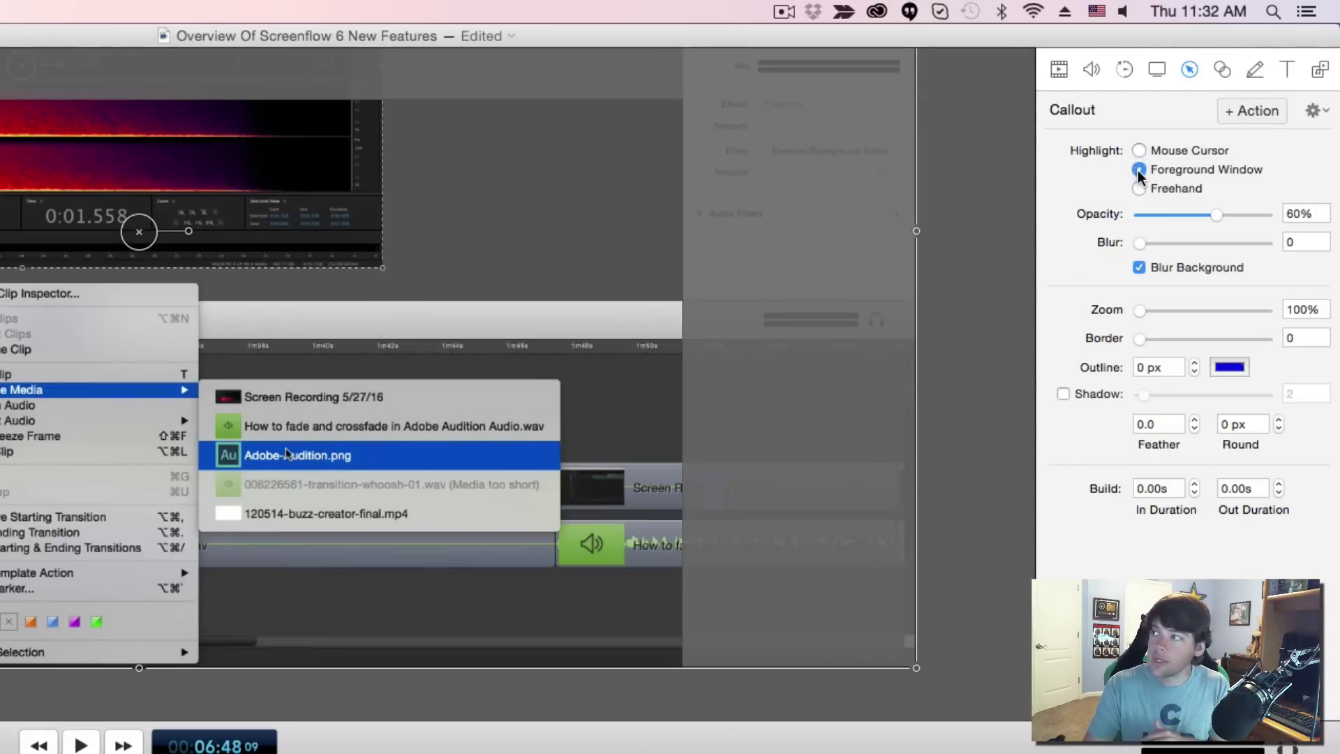
click(1139, 188)
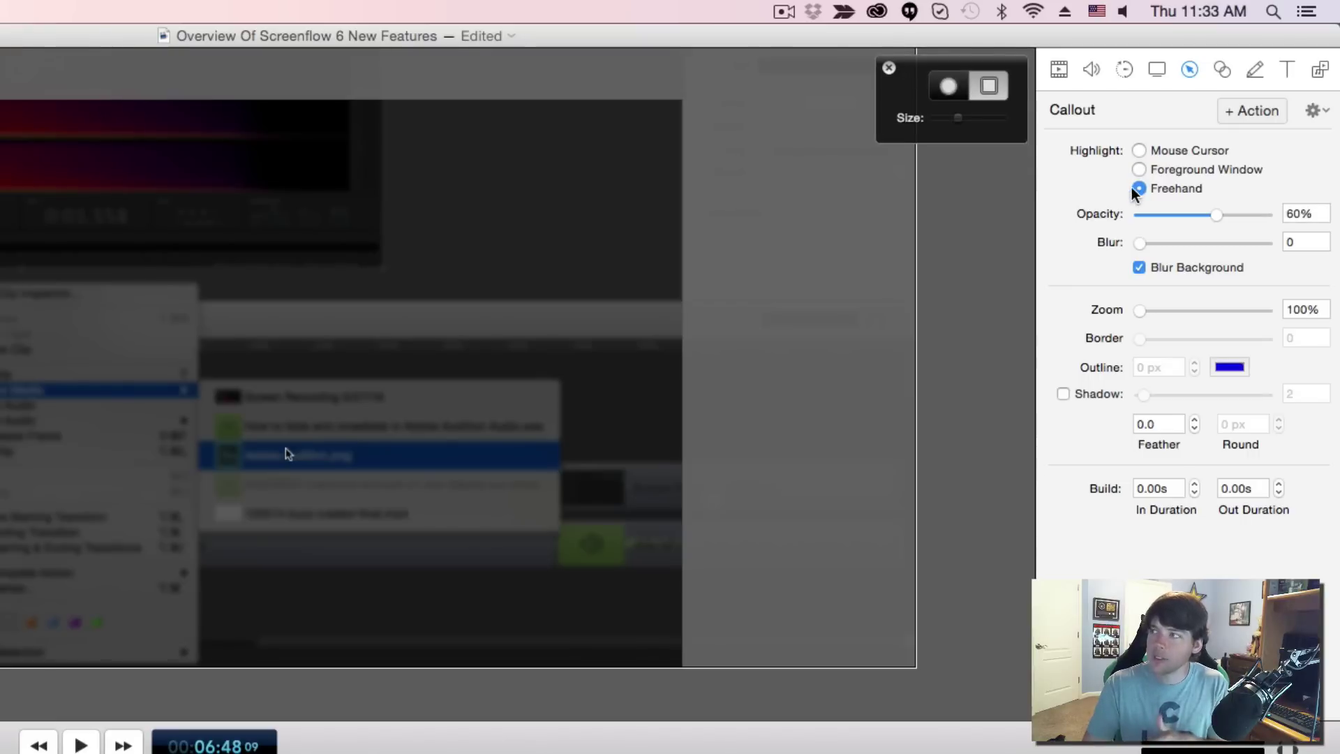
click(951, 88)
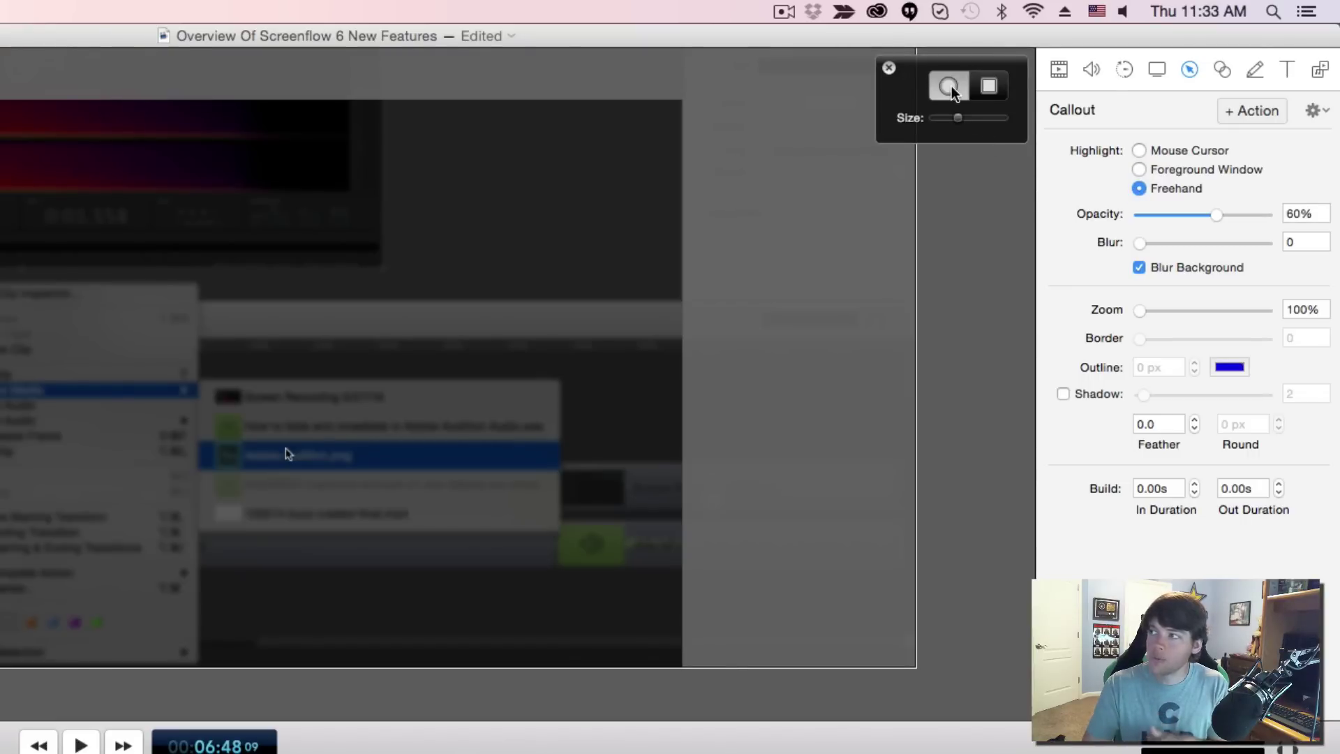
click(988, 86)
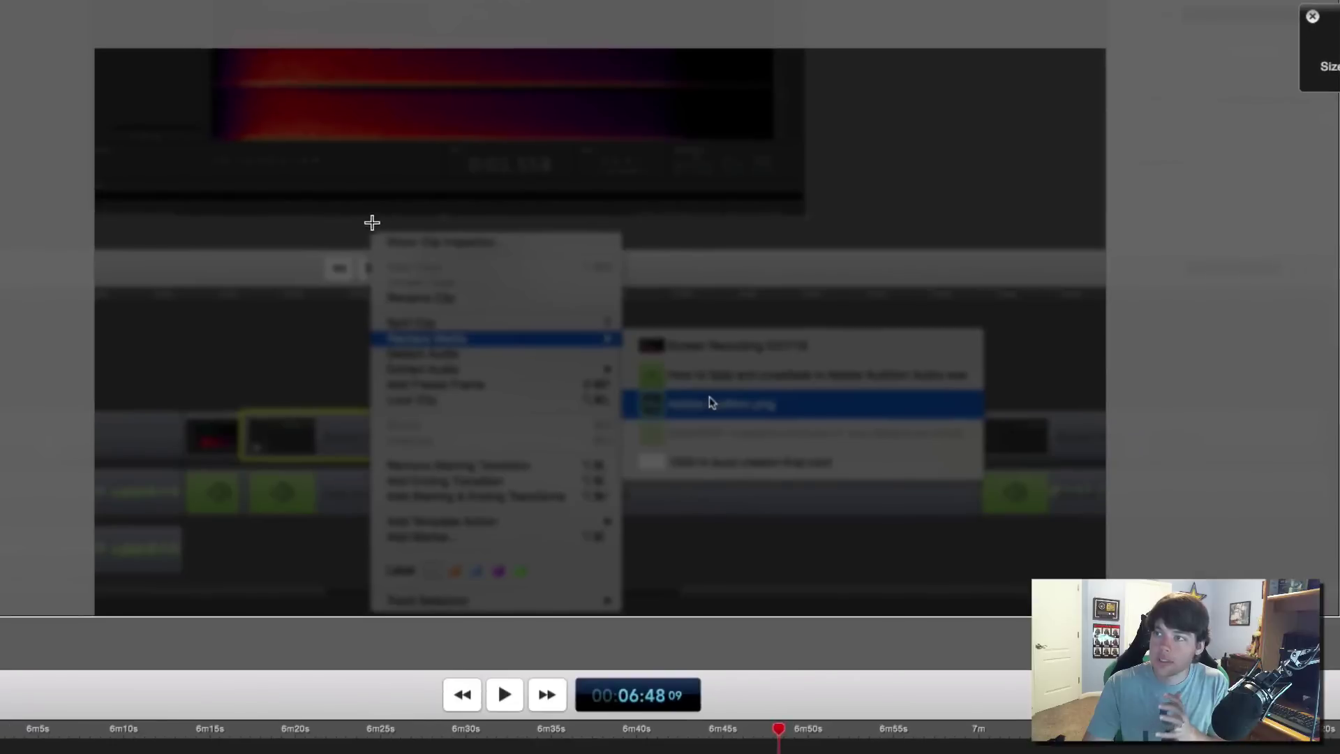
- Highlight the context menu in the recording with a freehand region, zoomed to 134% and with a shadow
drag(360, 226, 627, 620)
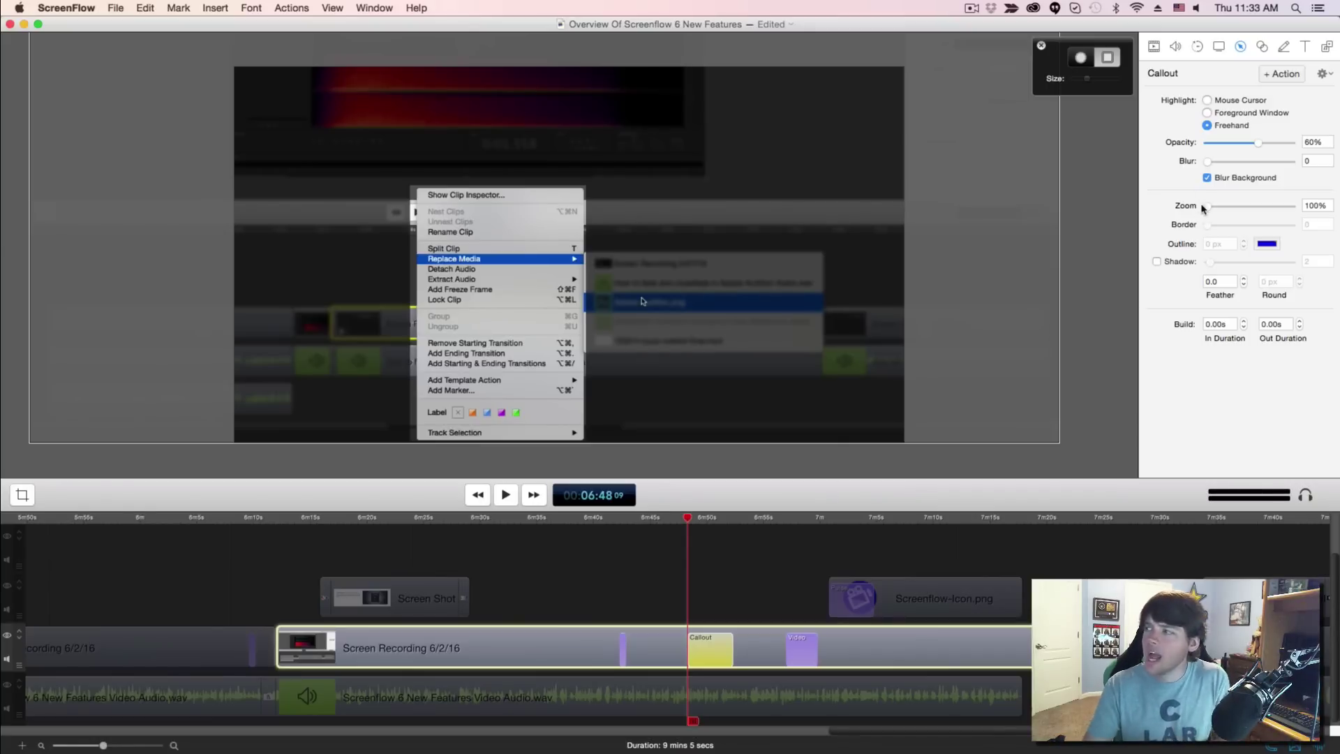
drag(1206, 210, 1215, 210)
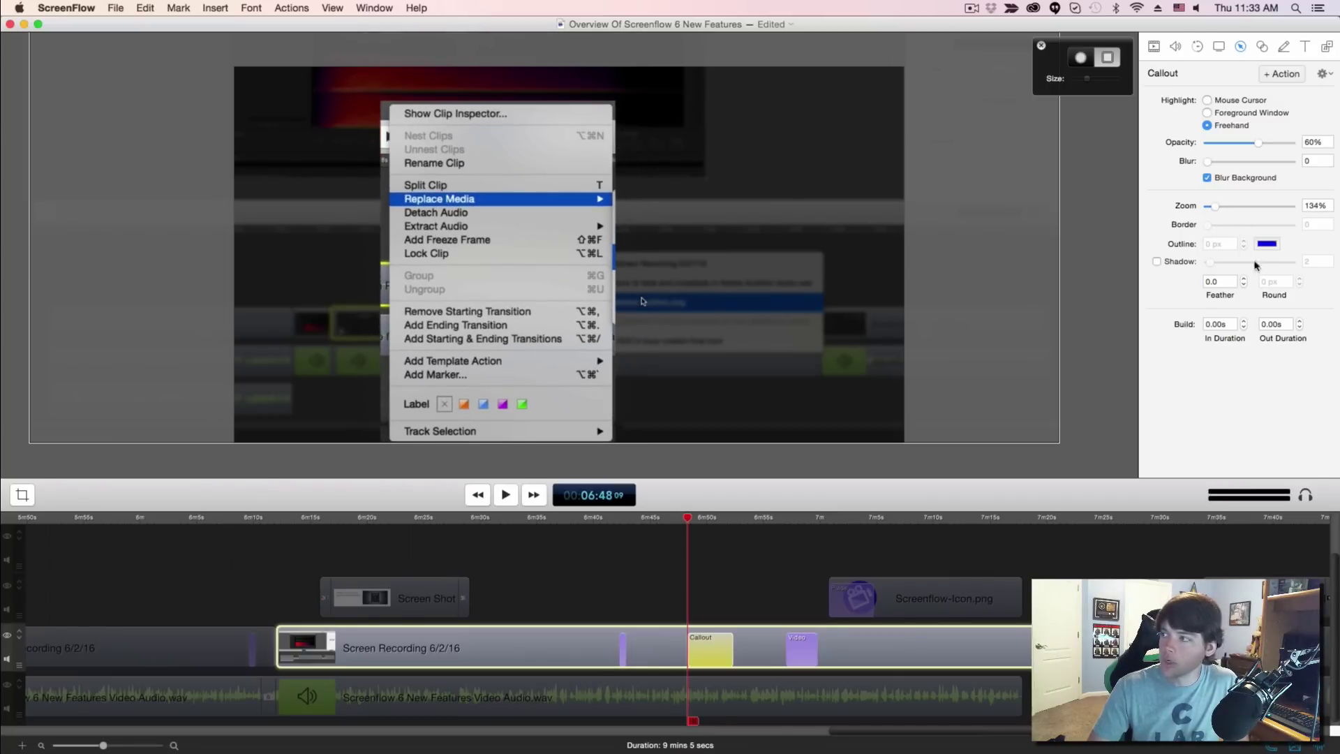
click(1158, 262)
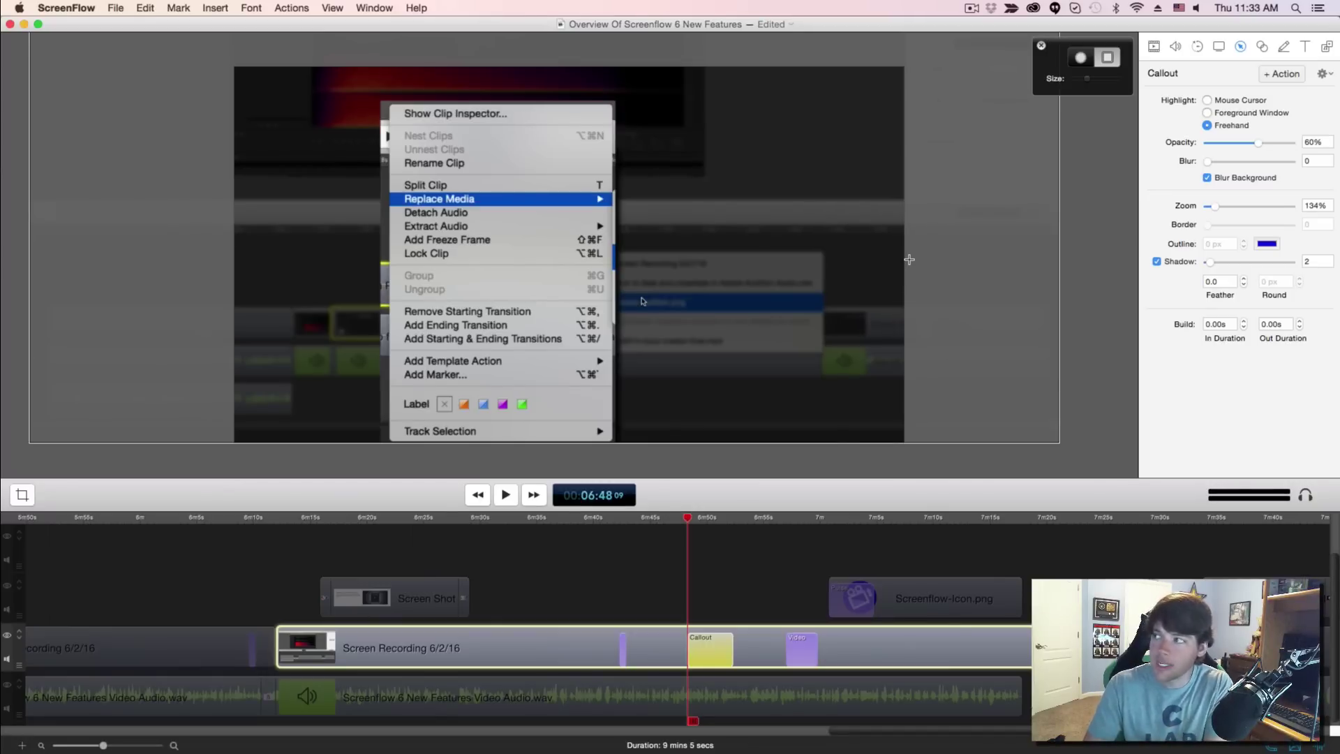
- Add a Touch Callout action to the recording and place its circle beside the highlighted context menu
click(1262, 46)
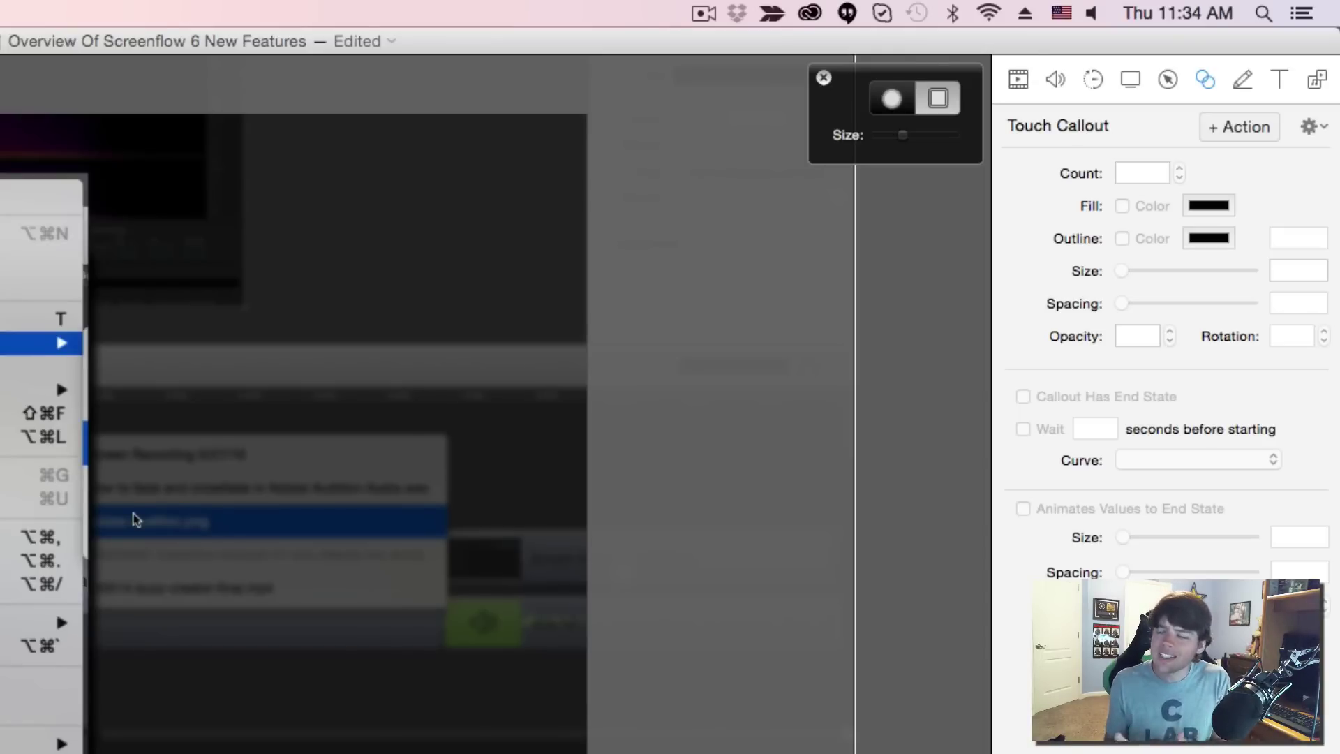
click(1237, 130)
drag(14, 265, 132, 360)
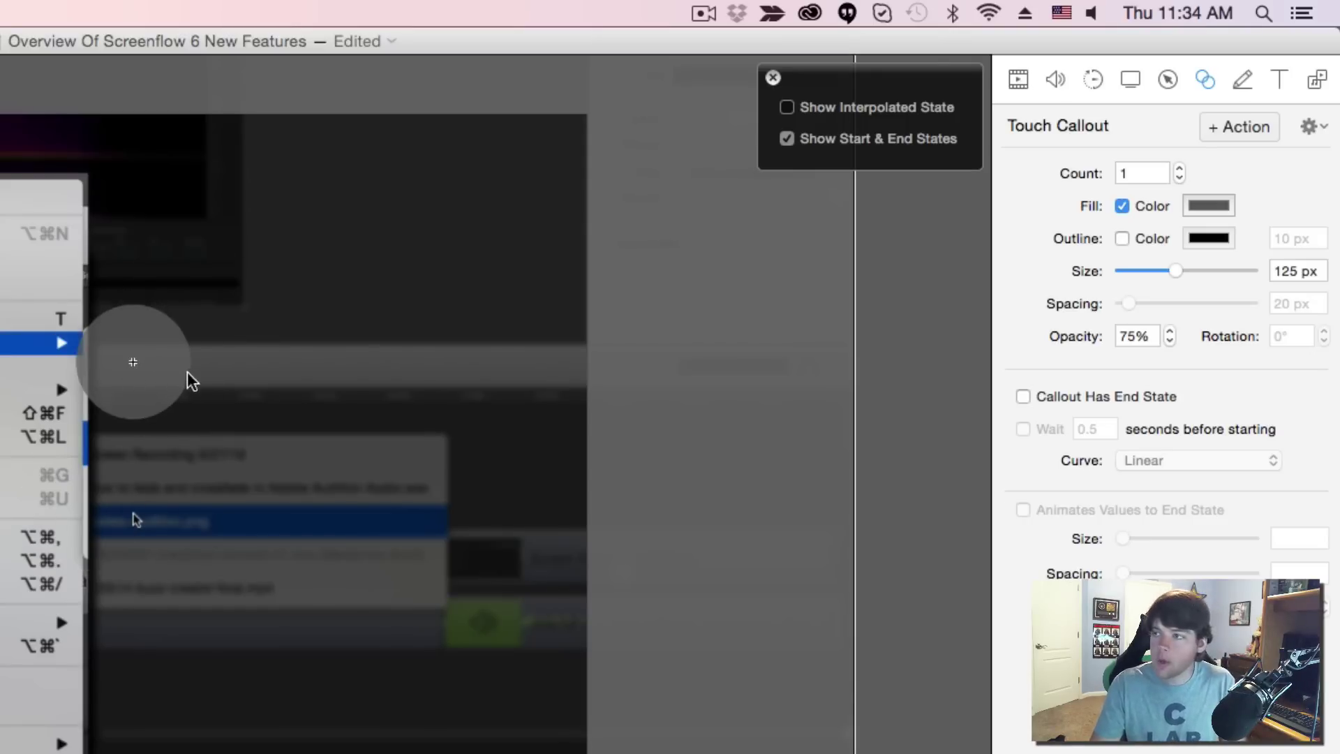
click(200, 386)
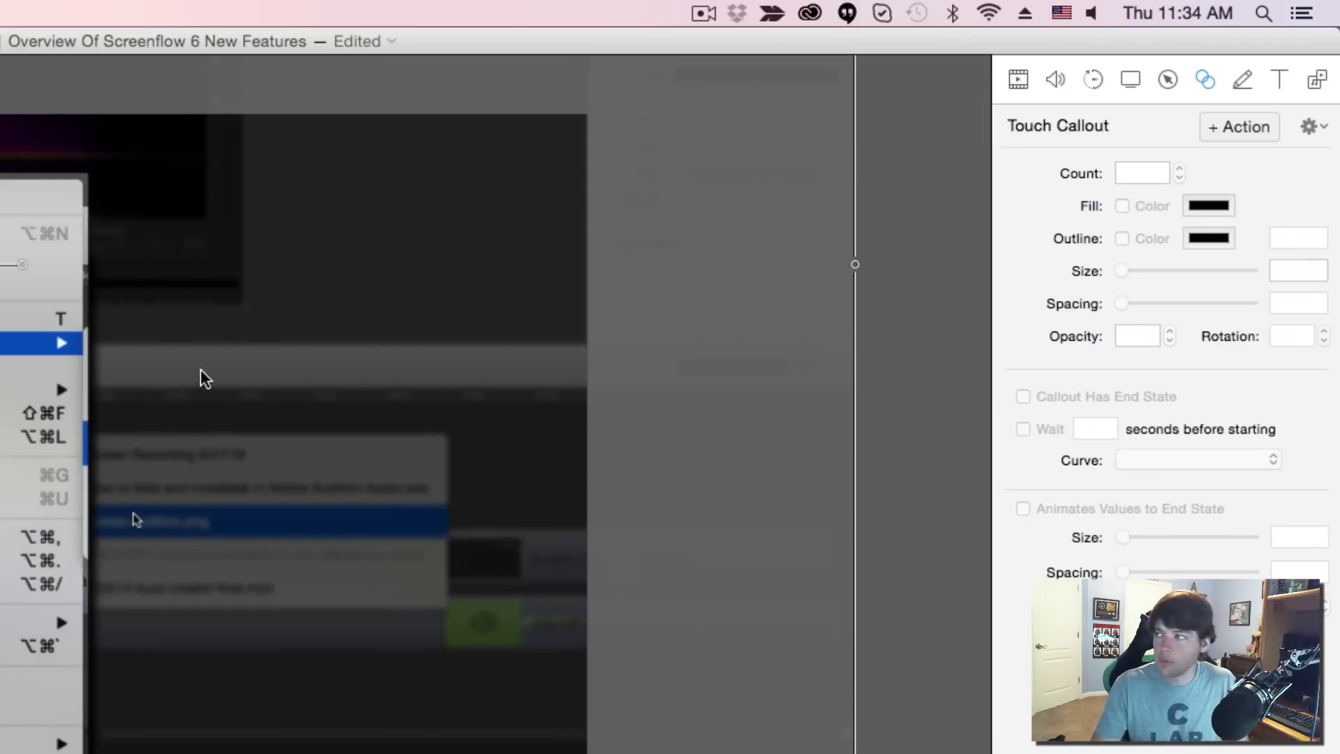
- Show the Annotations properties and move the playhead back to about 6:35 in the screen recording
click(1240, 81)
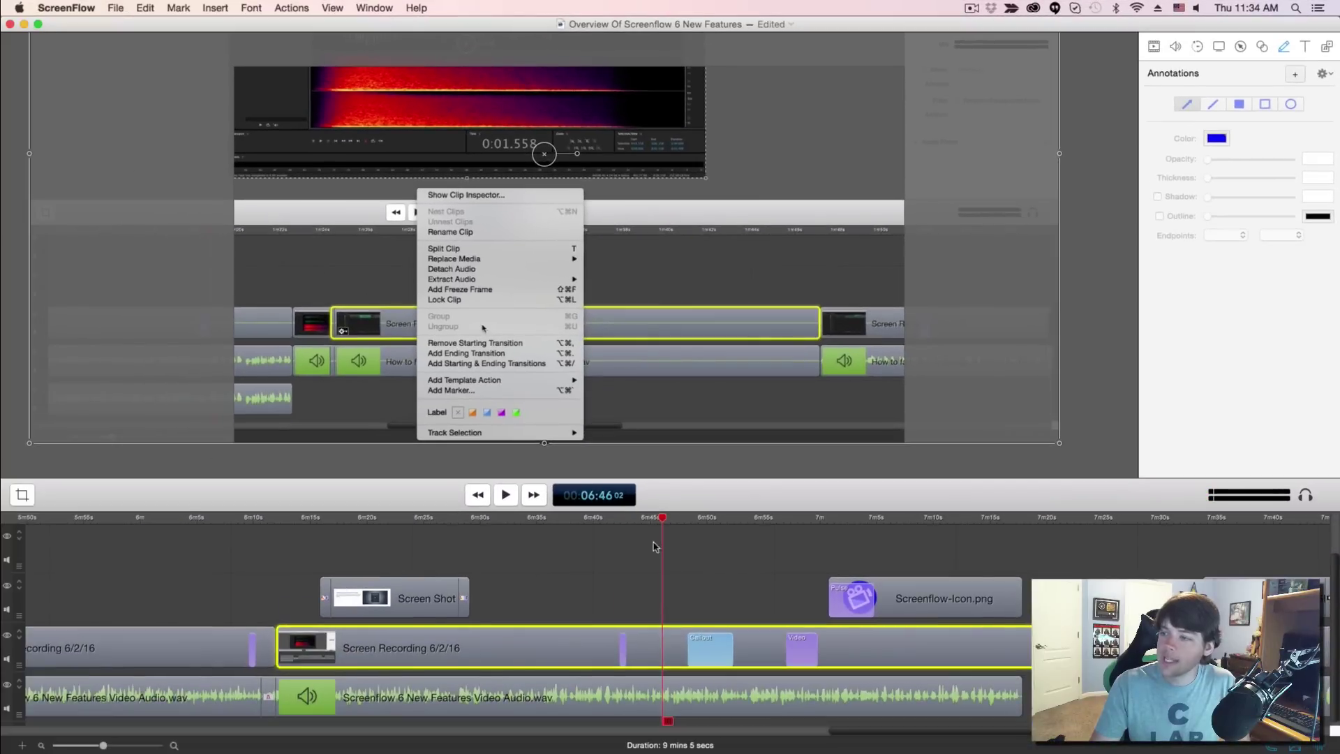
drag(662, 525, 545, 537)
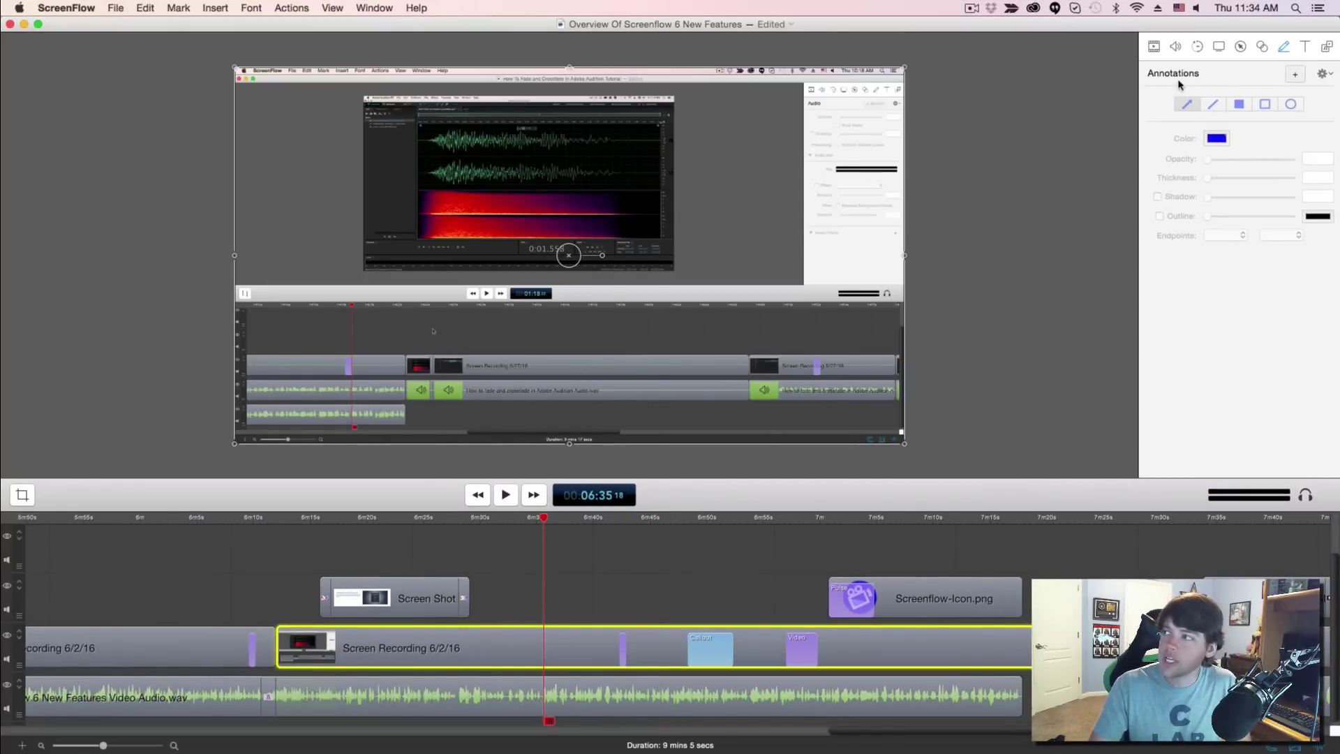
- Add a blue arrow annotation pointing at the recorded timeline and set its thickness to 196
click(1295, 74)
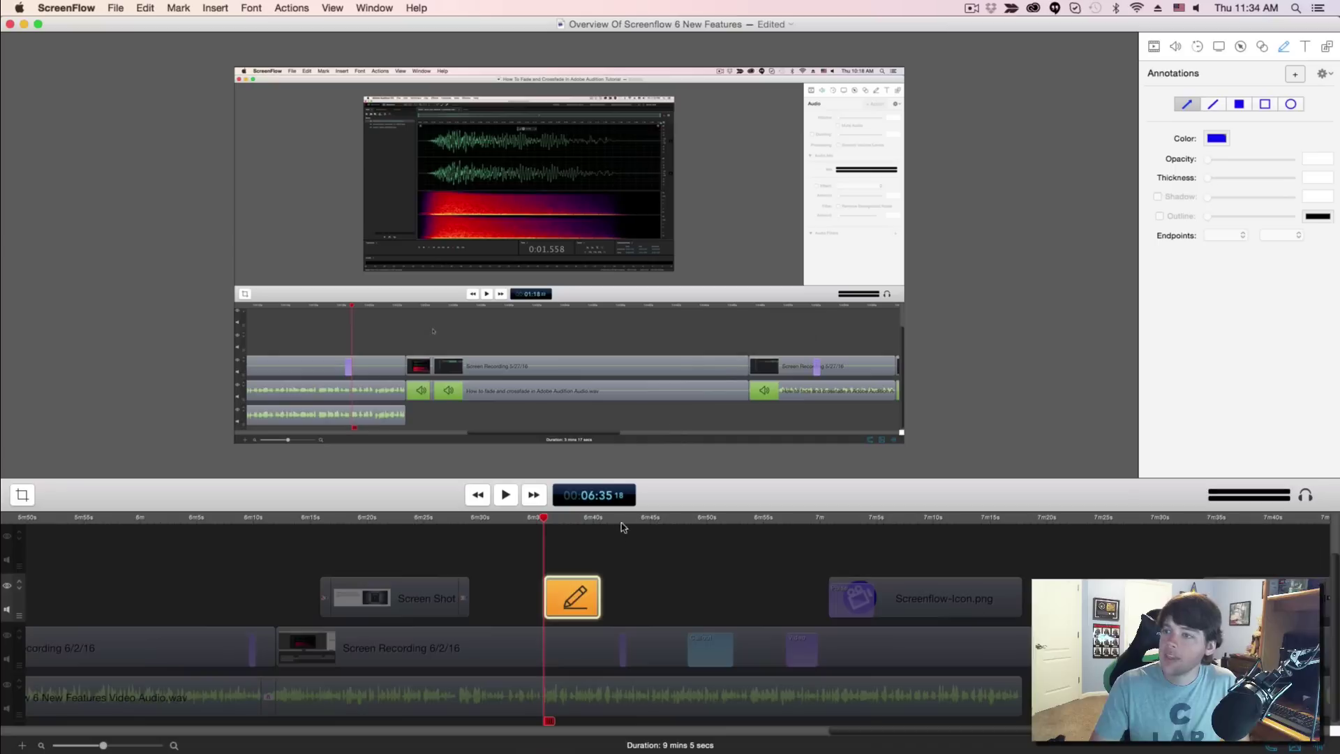
drag(401, 223, 523, 344)
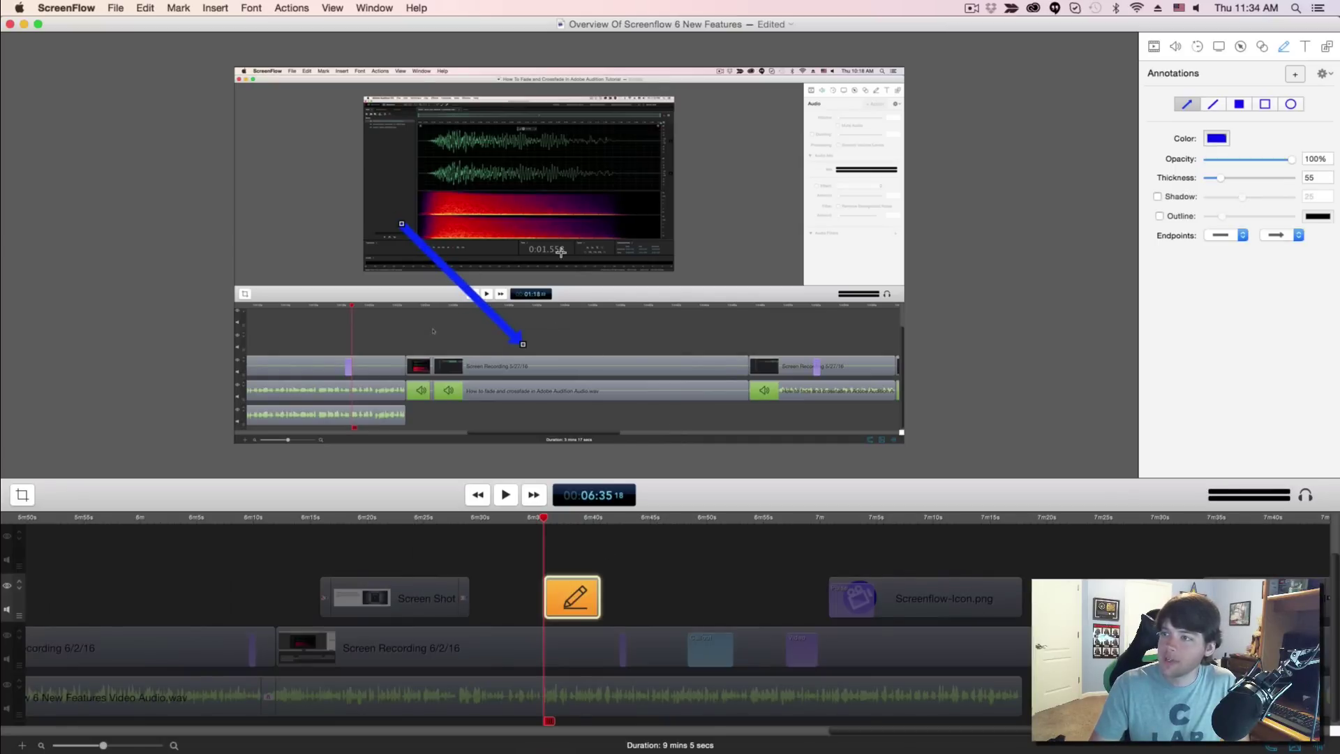
drag(401, 222, 469, 231)
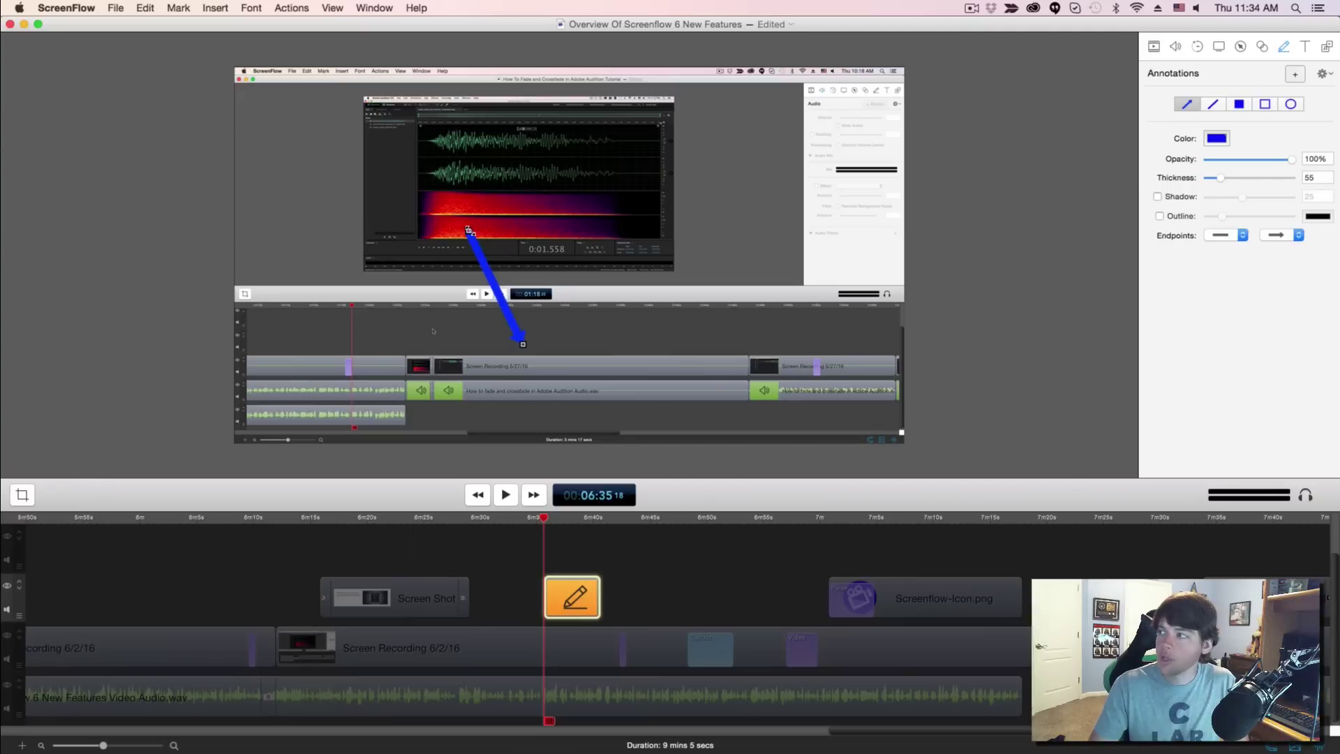
drag(1220, 179, 1255, 179)
mouse_move(515, 314)
mouse_down()
mouse_move(380, 269)
mouse_move(430, 294)
mouse_move(376, 300)
mouse_up()
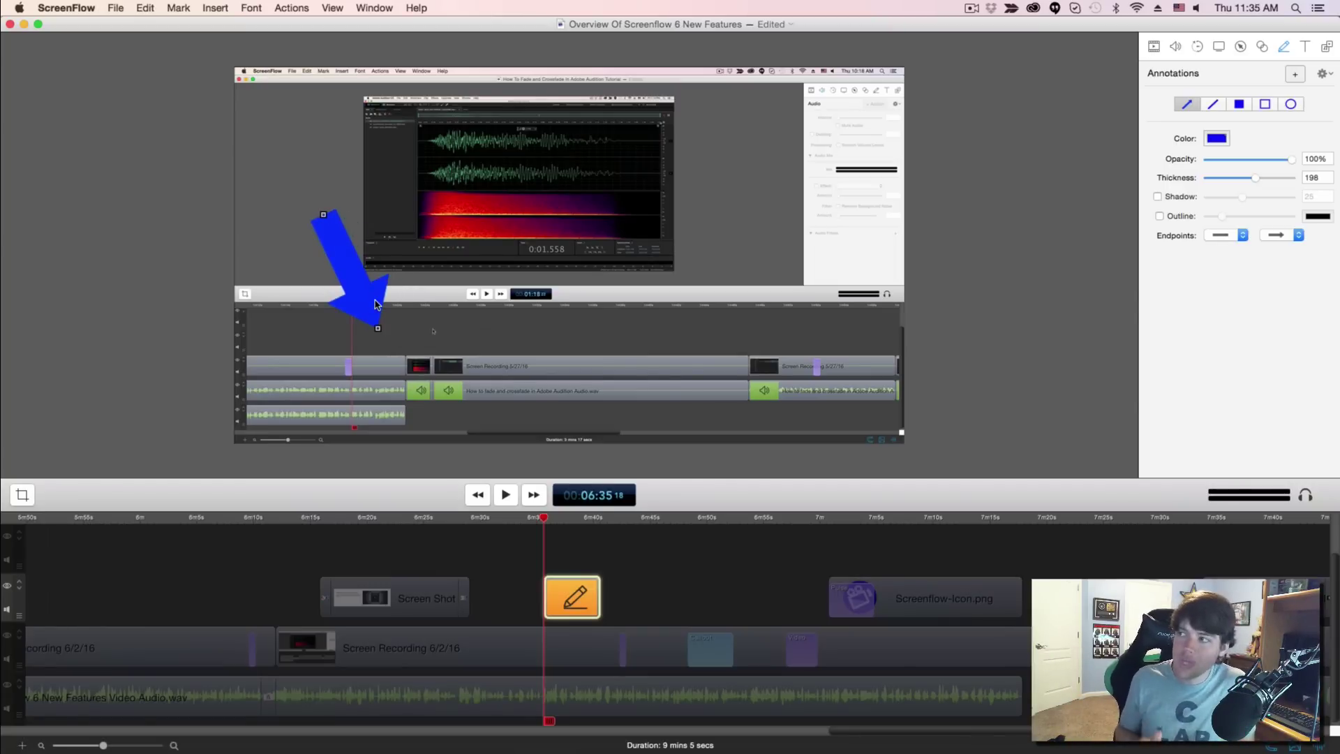
- View the arrow's colour choices, keeping Blue, and delete the arrow annotation
click(1219, 139)
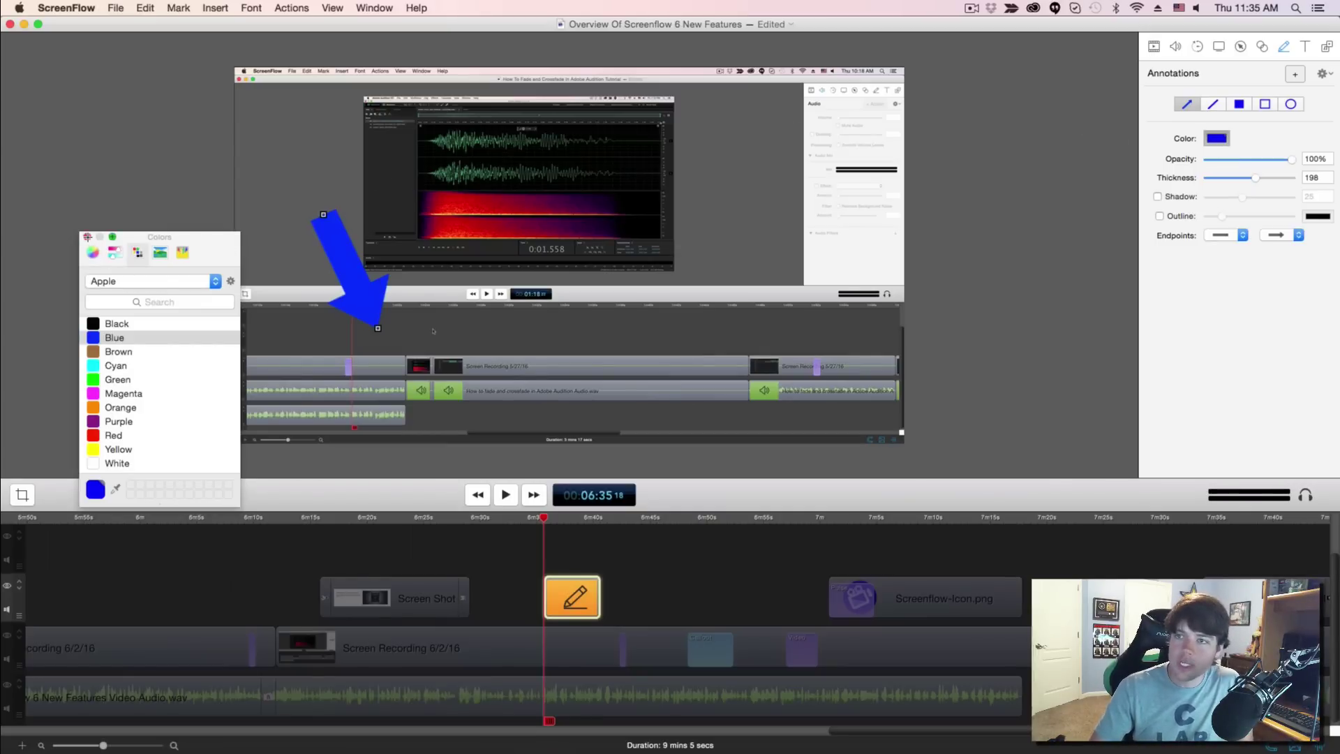
click(88, 238)
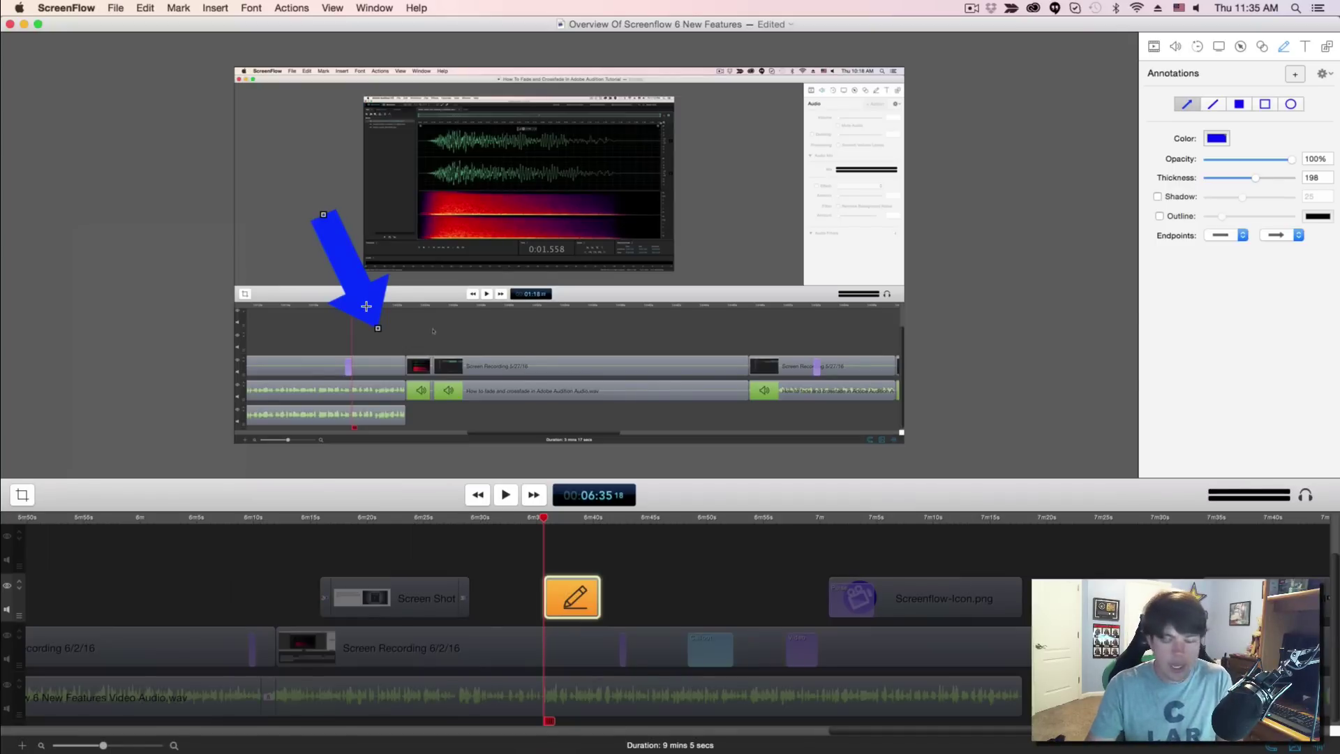
drag(367, 306, 511, 323)
key(Delete)
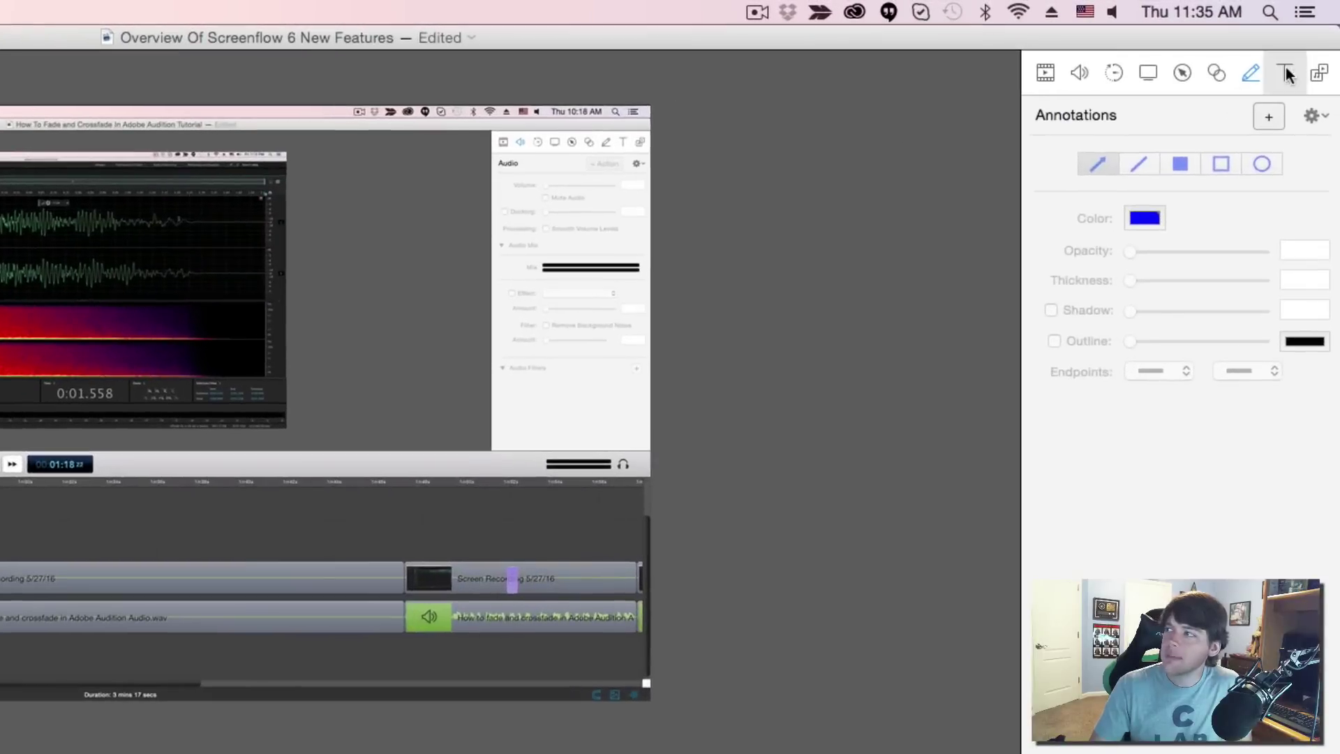
- Add a text box over the lower part of the recorded audio editor window and change its wording to "Type"
click(1305, 46)
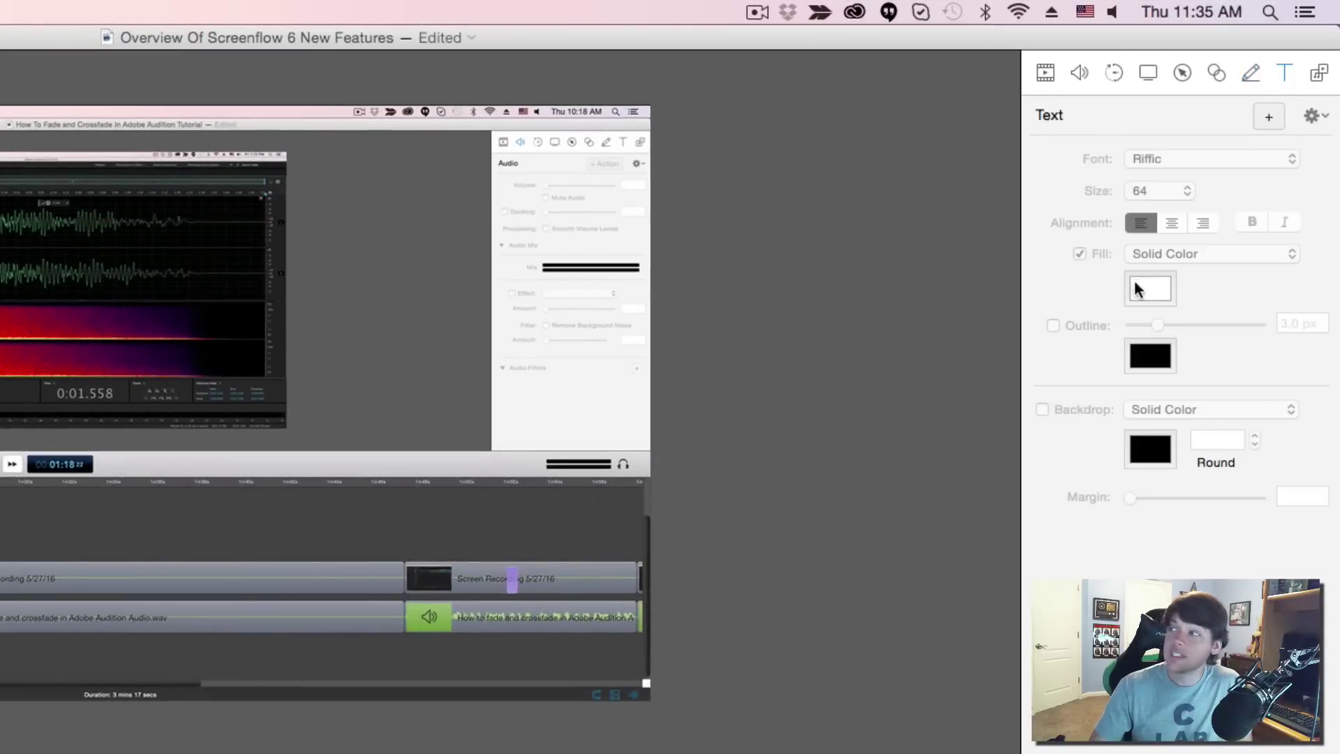
click(1269, 117)
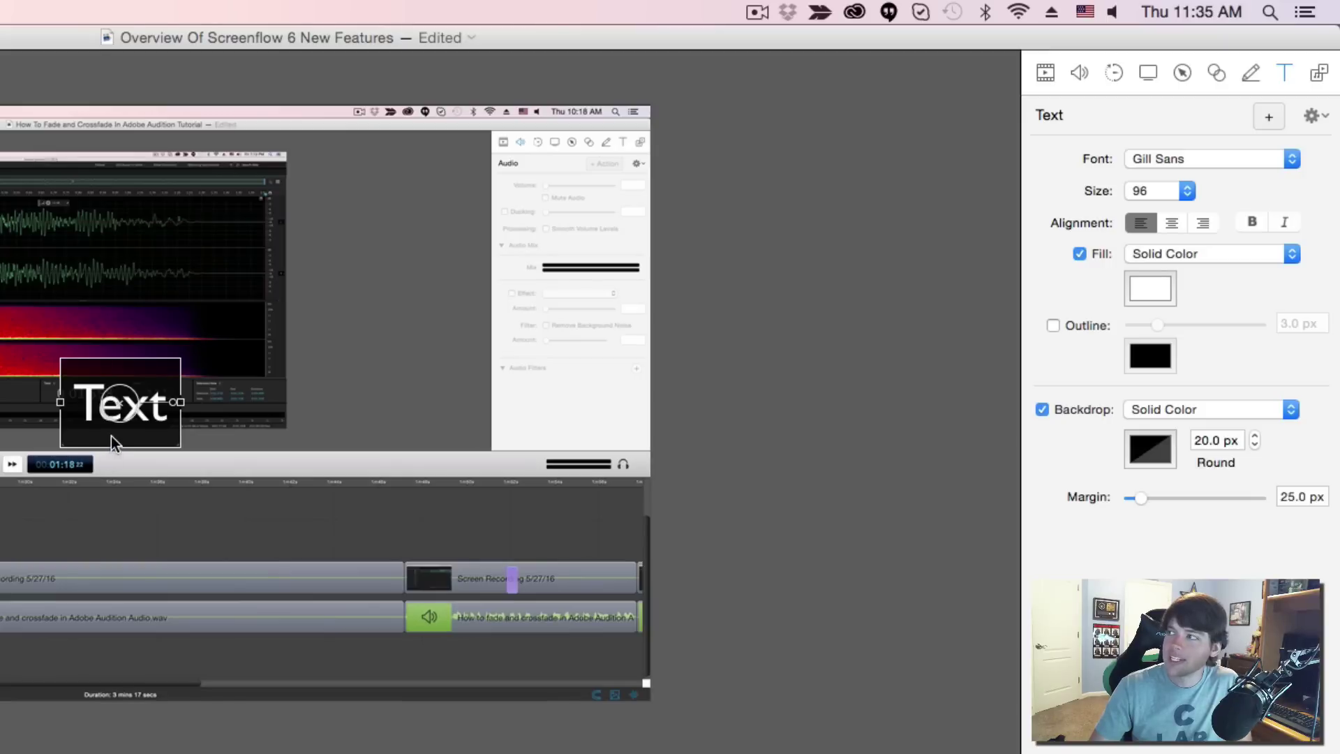
drag(117, 440, 110, 427)
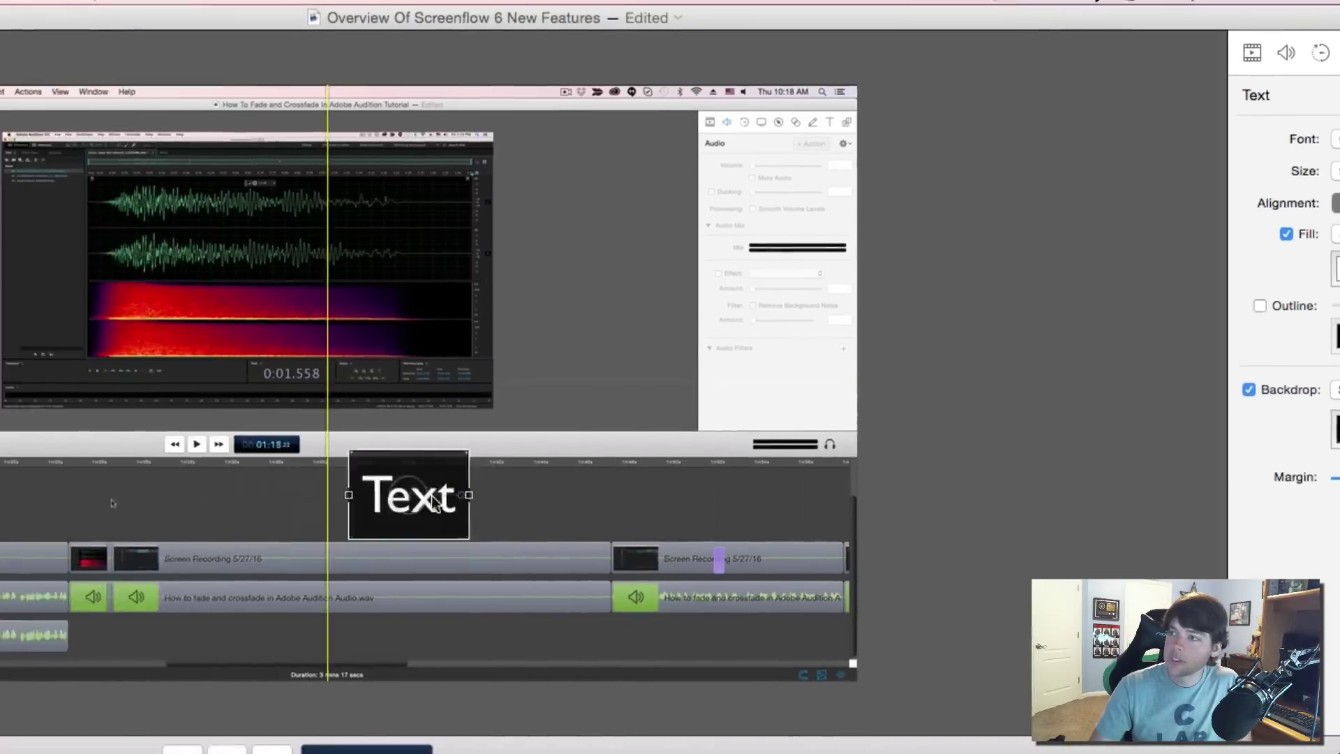
drag(661, 373, 664, 368)
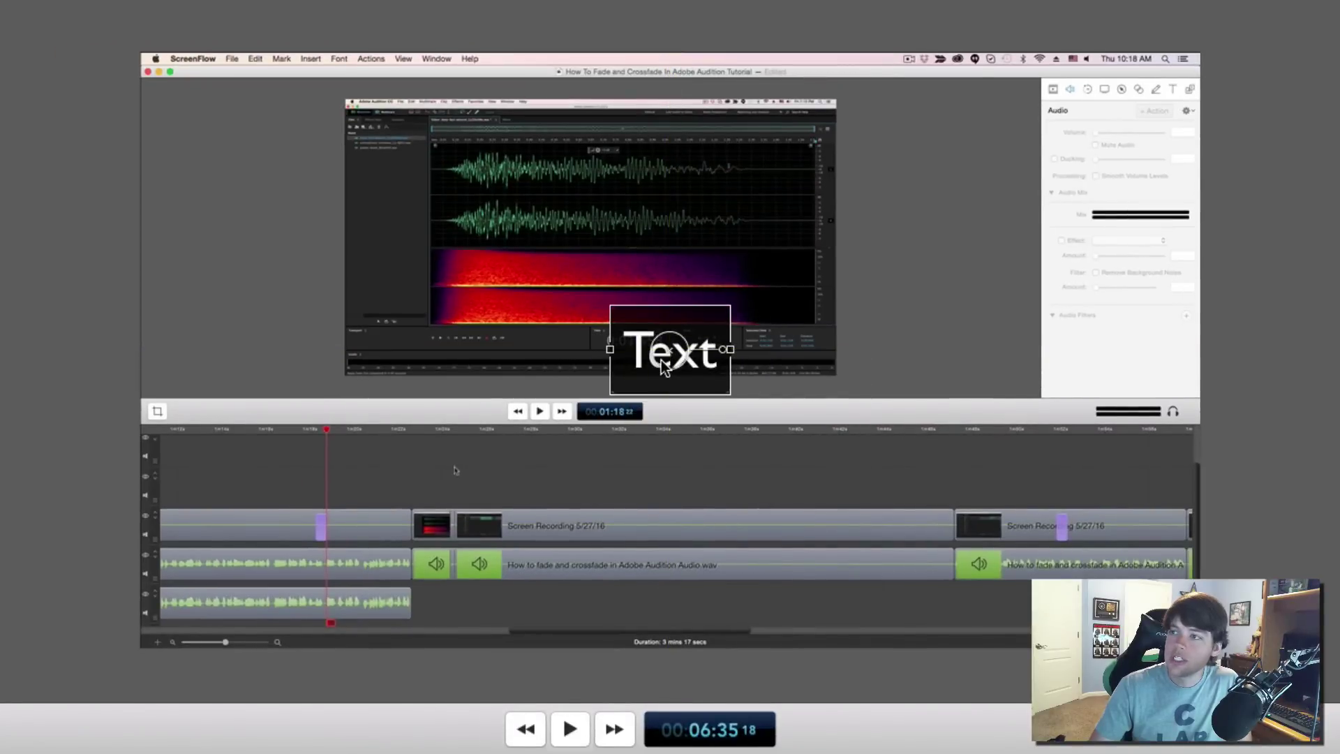
double_click(665, 368)
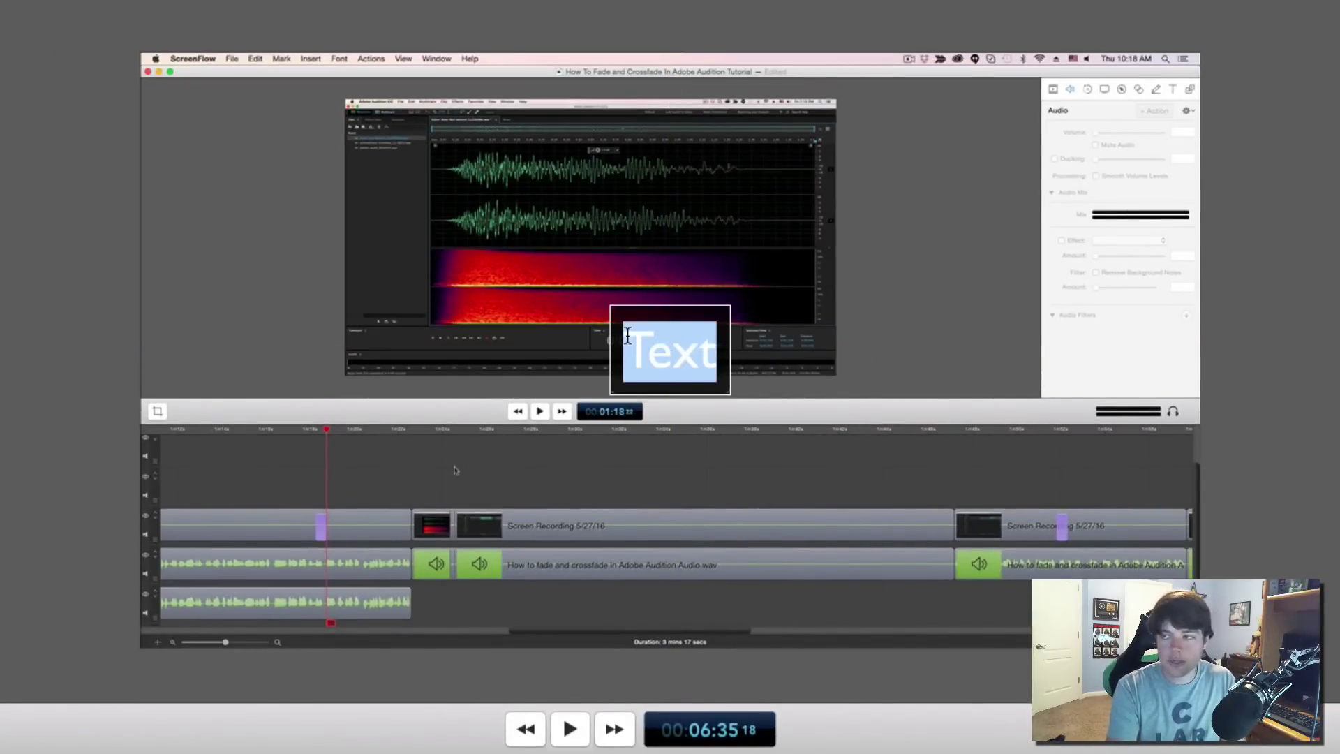
text(Type)
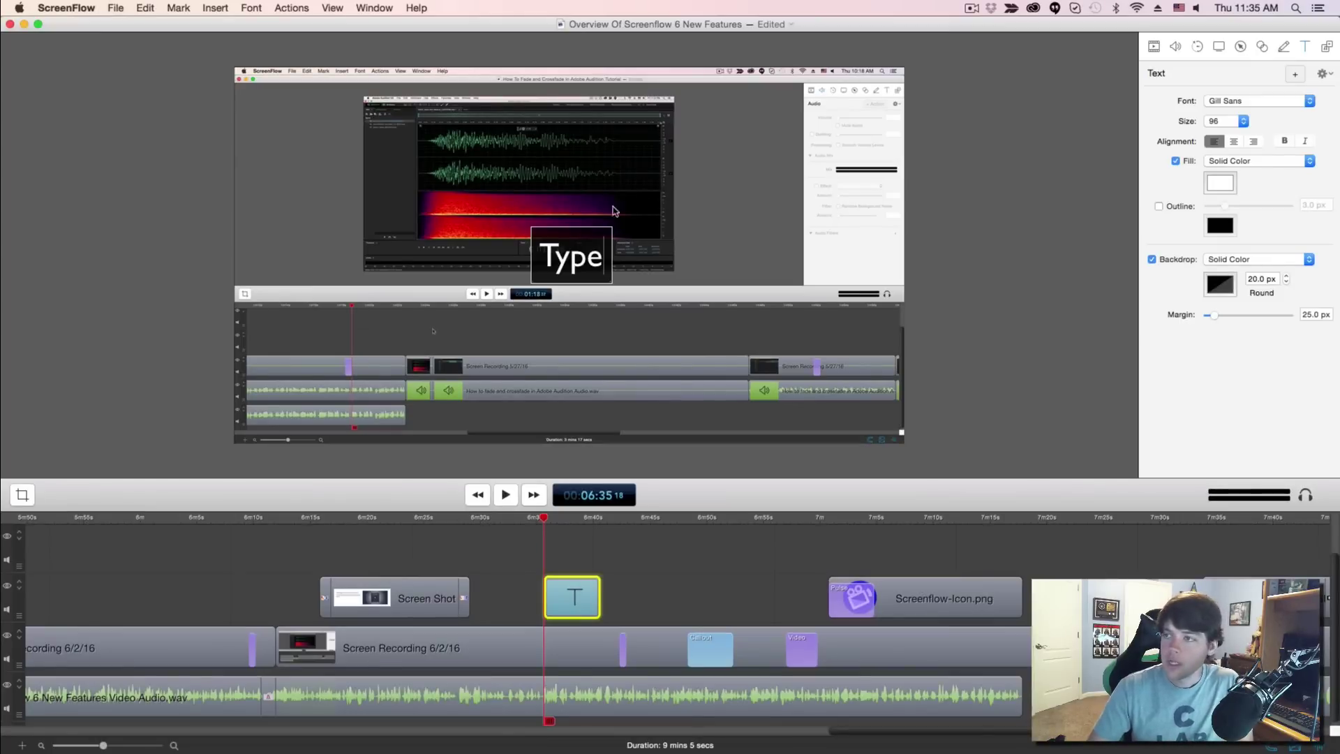
- View the font choices for the word "Type", keeping Gill Sans, and try size 72 before returning to 96
drag(604, 261, 525, 264)
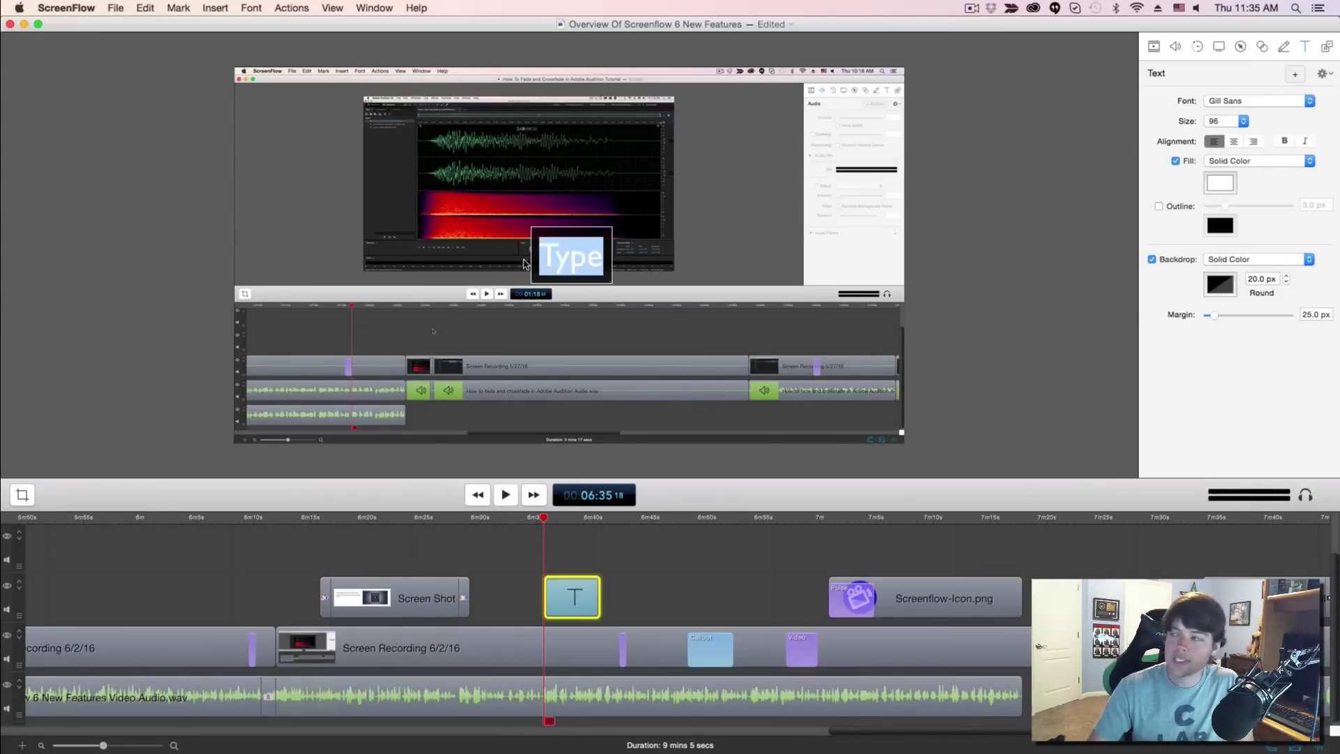
click(1215, 100)
click(1170, 125)
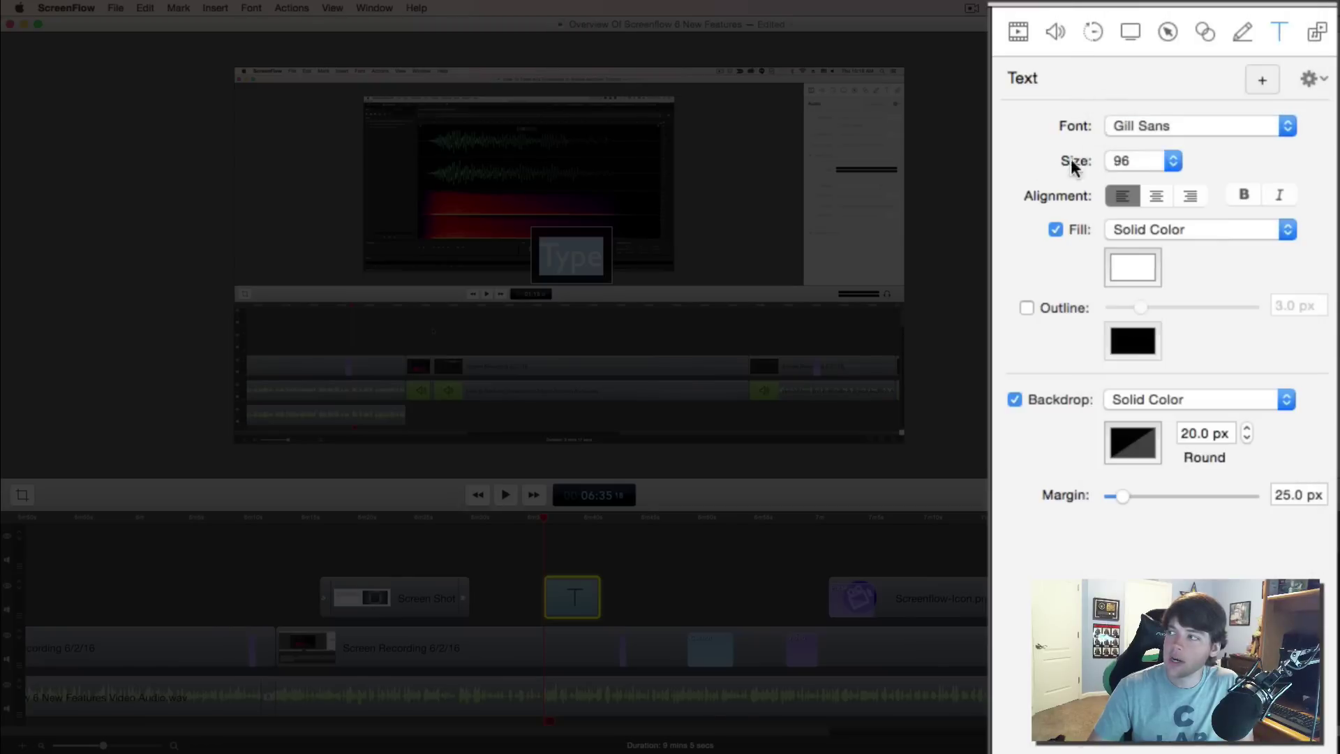
click(1164, 160)
click(1152, 141)
click(1143, 160)
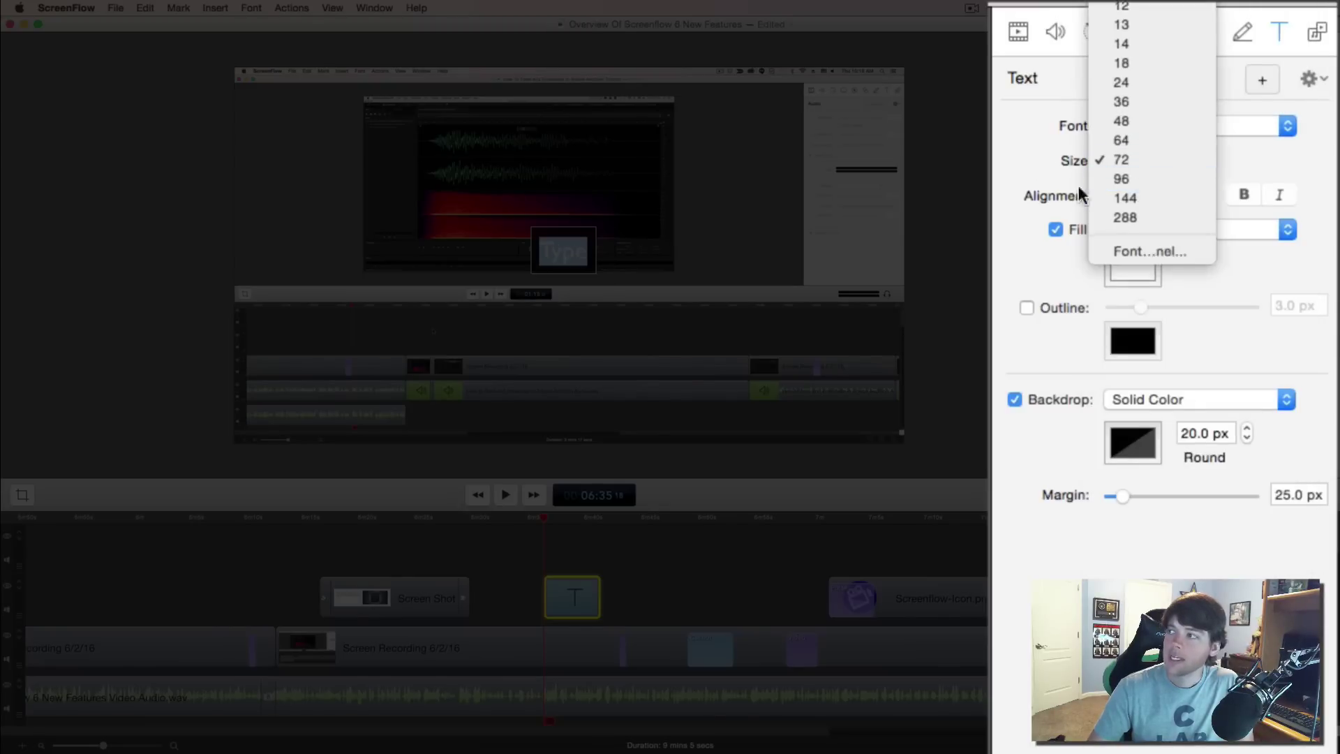
click(1115, 181)
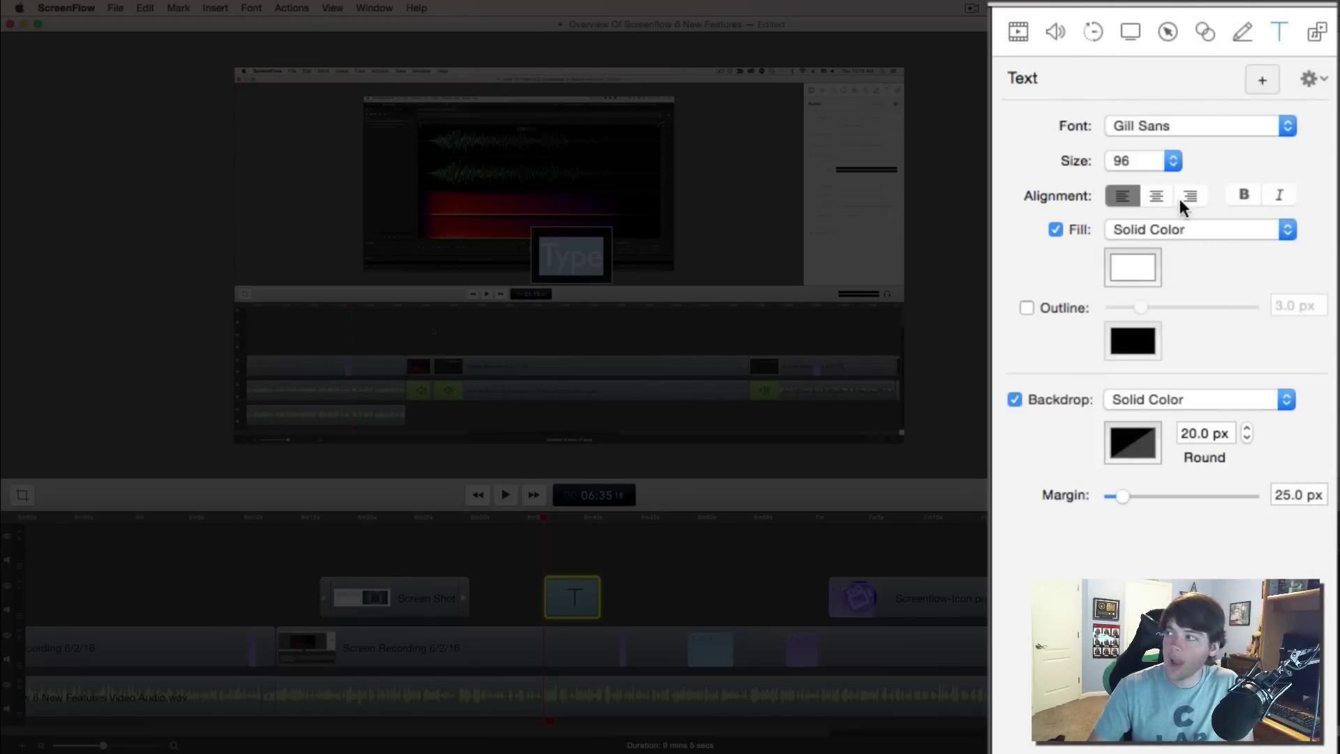
- View the fill colour choices for the word "Type" and close the colour picker
click(1136, 266)
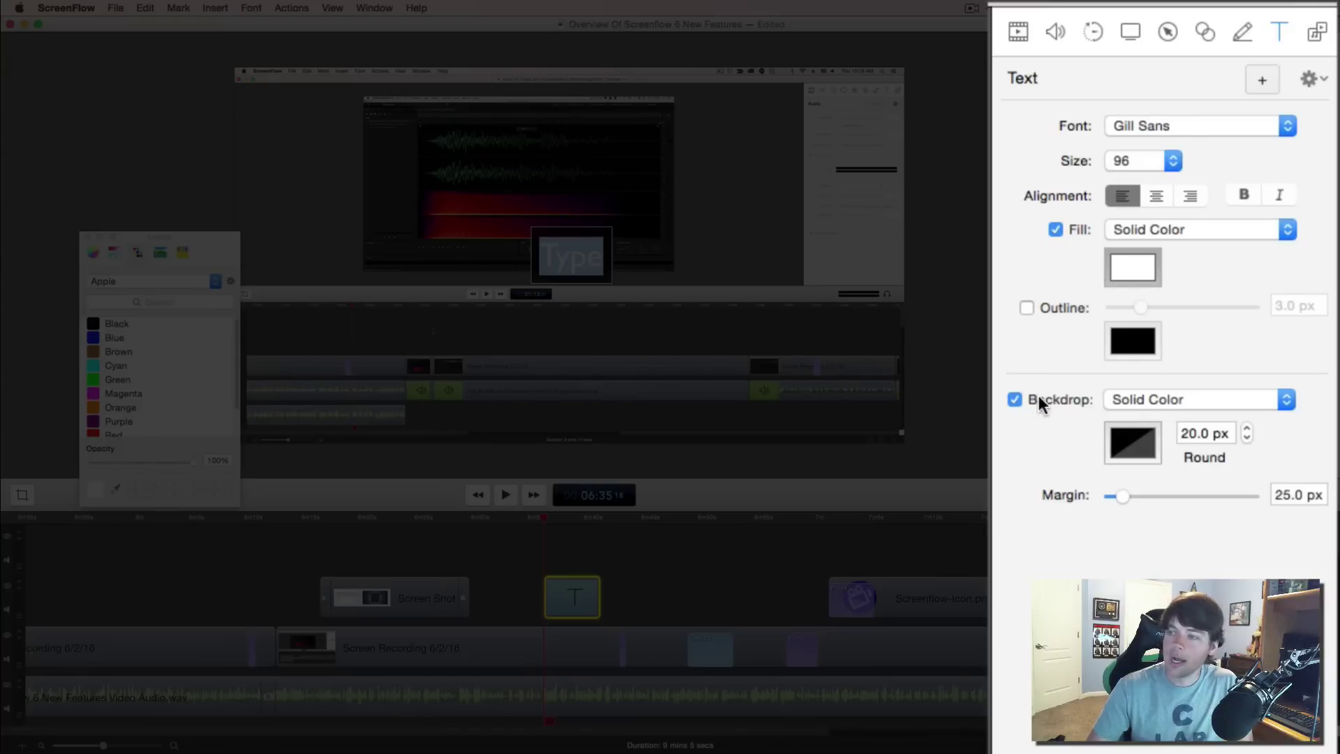
click(88, 238)
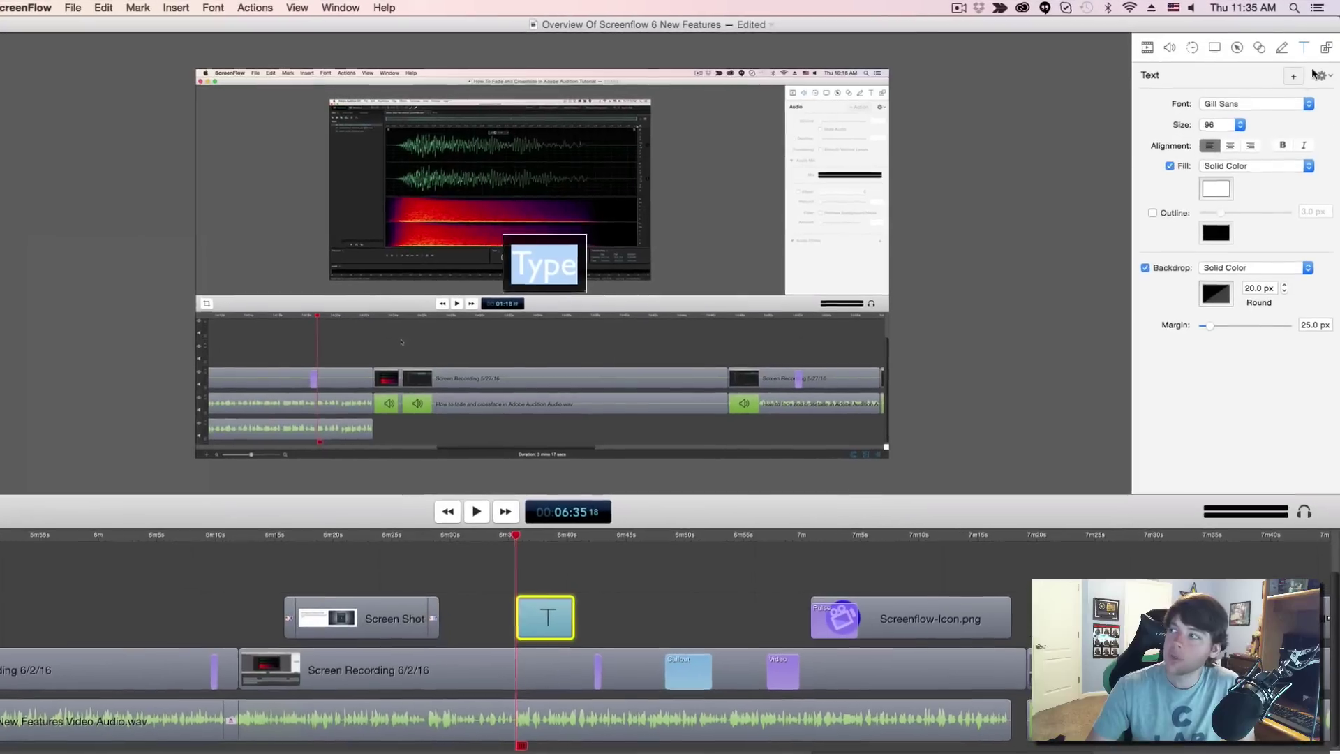
- Import the "How To Fade and Crossfade" tutorial GIF and the "How To Set Up Libsyn" MP4 from the Final Video folder into the media library
click(1327, 47)
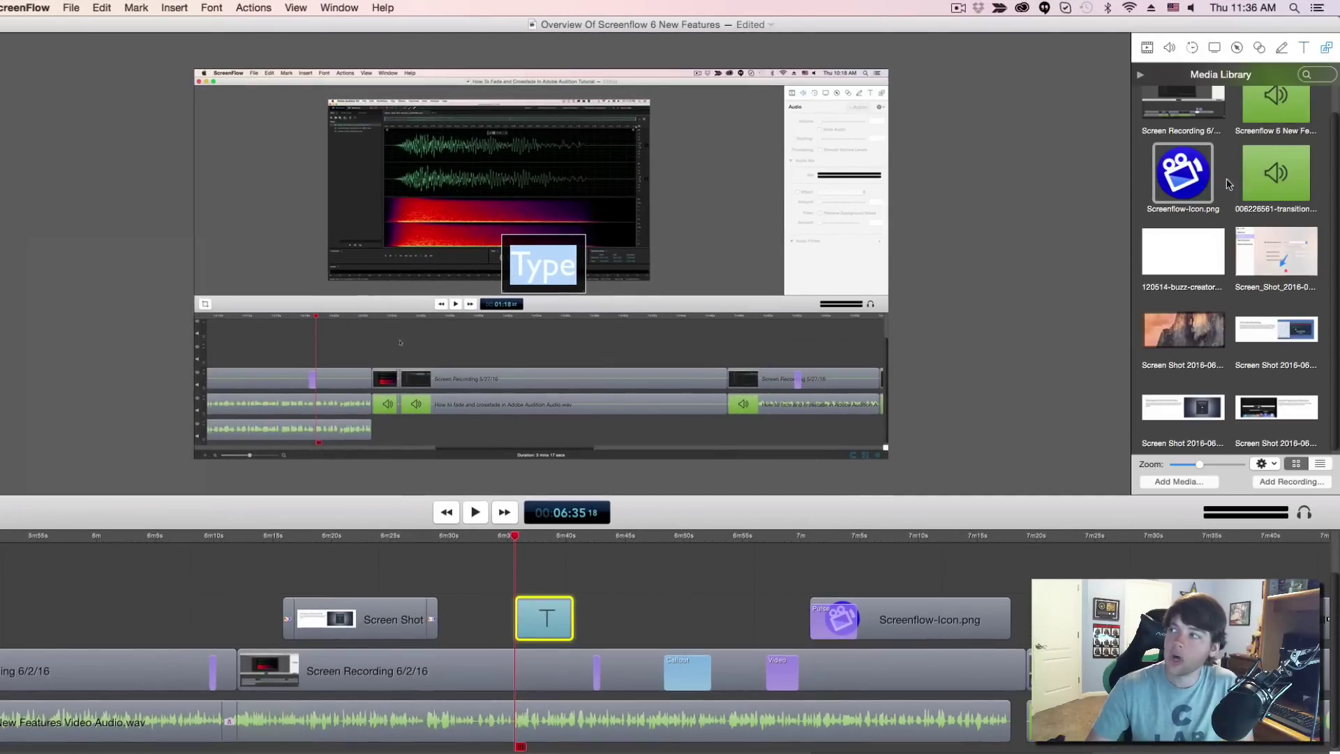
mouse_move(1206, 196)
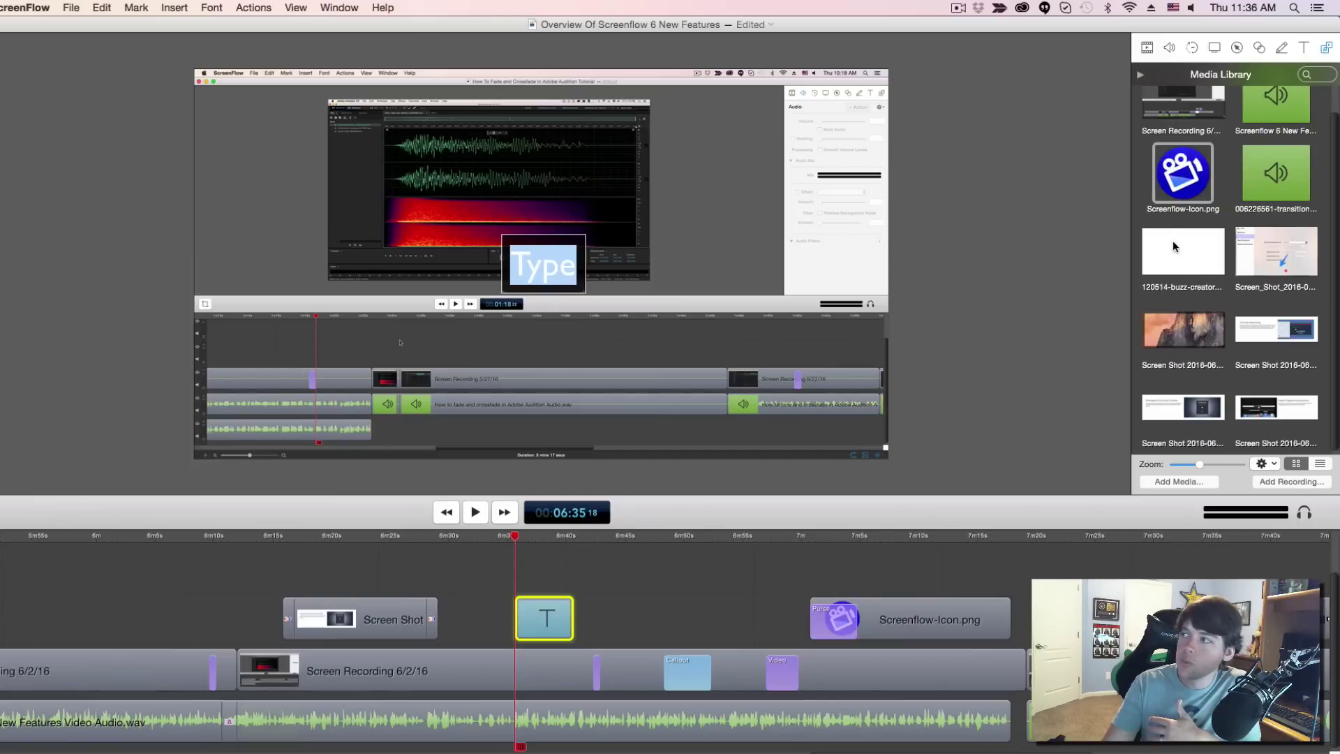
click(1160, 481)
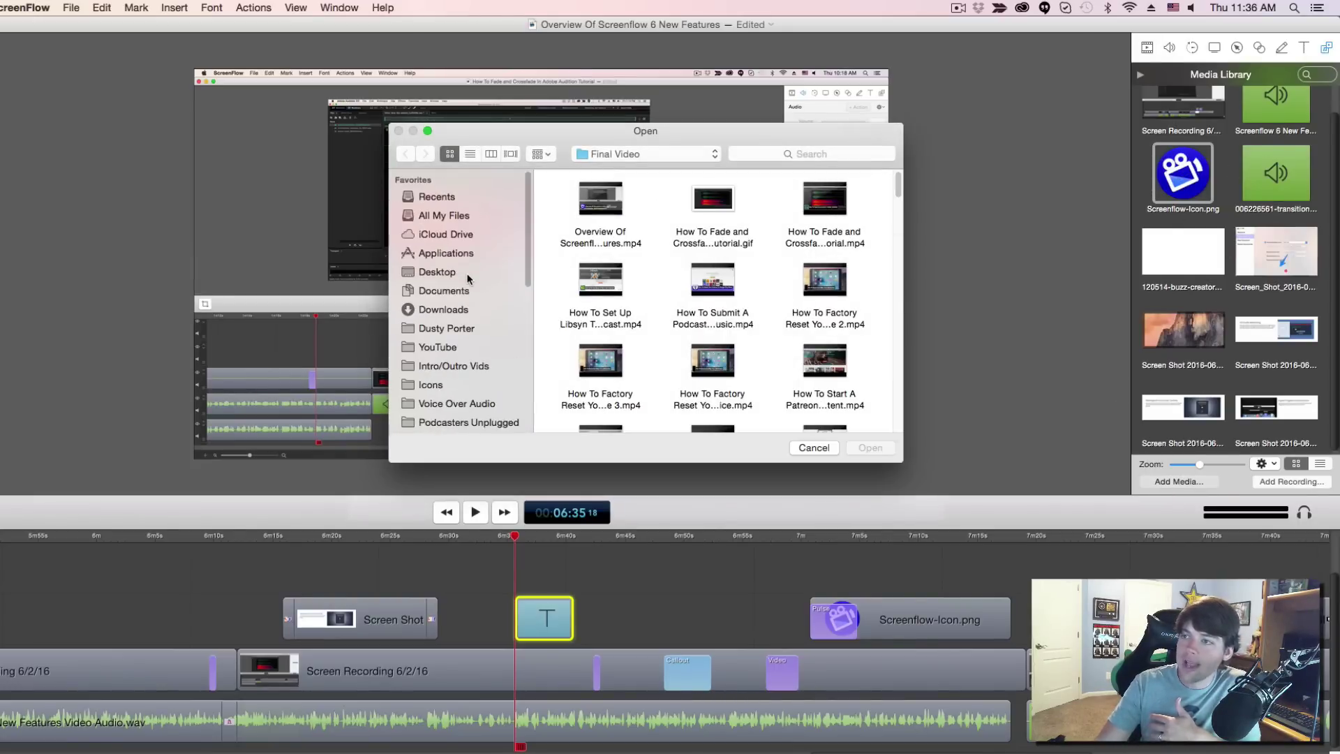
click(595, 320)
super+click(726, 248)
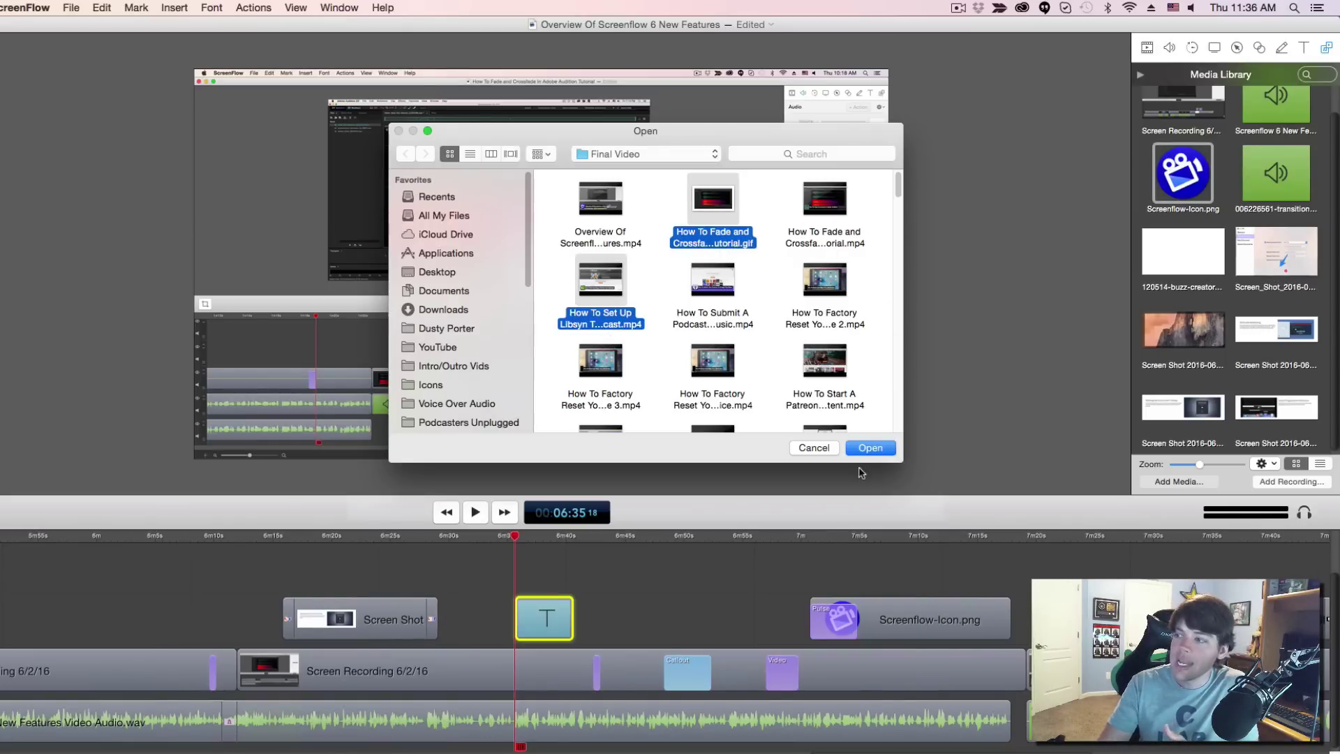
click(870, 448)
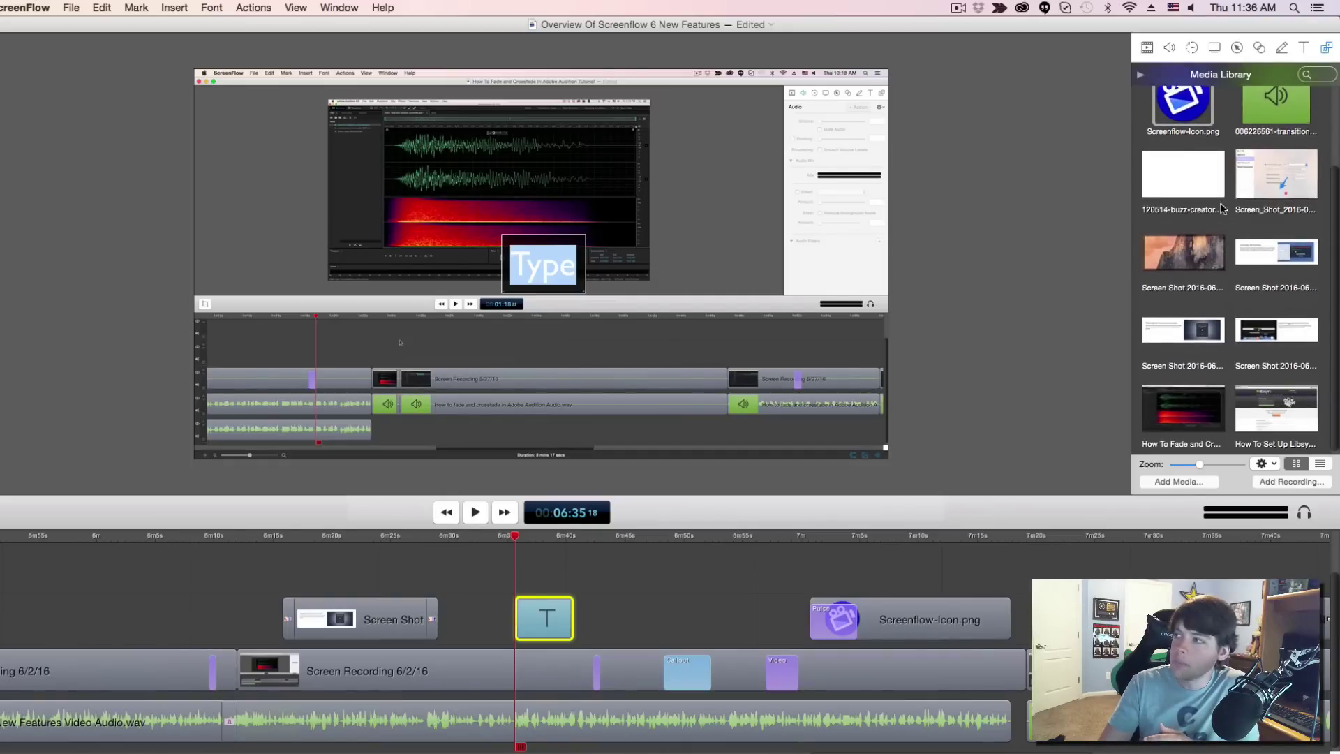
scroll(1218, 202, up, 3)
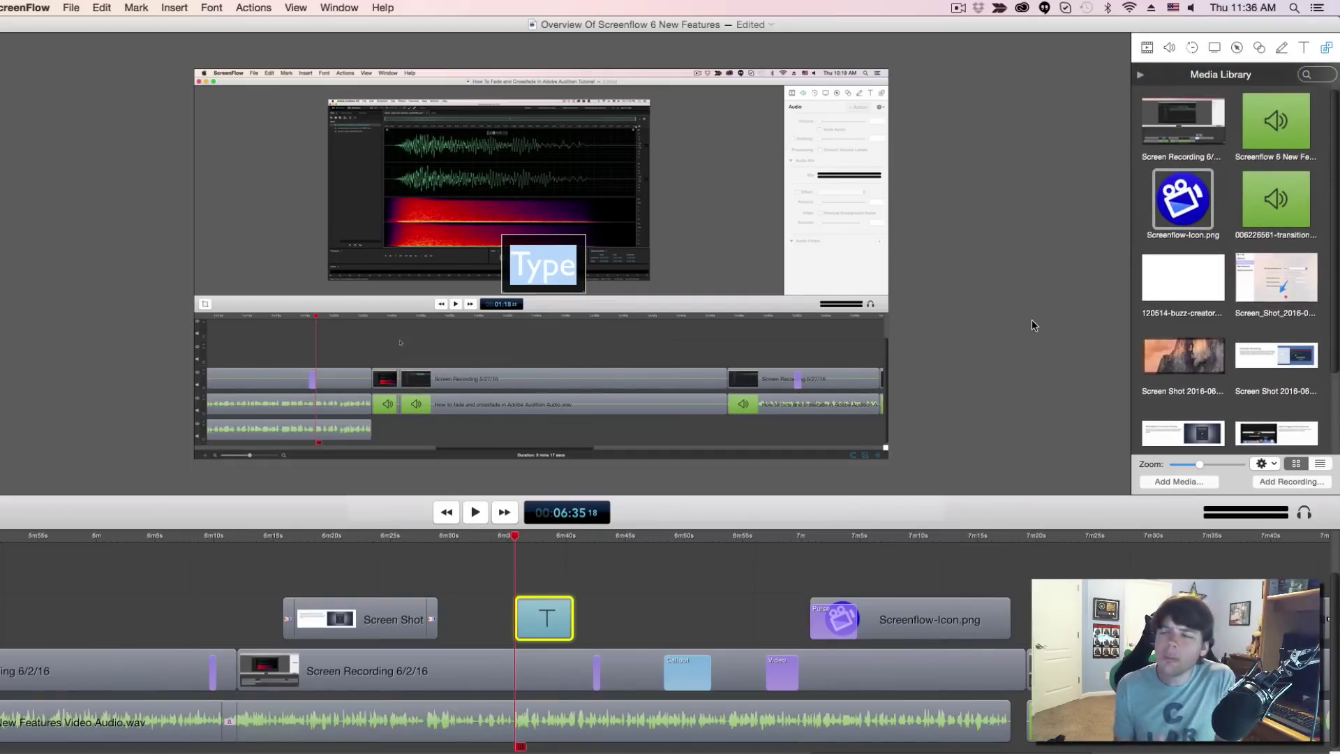